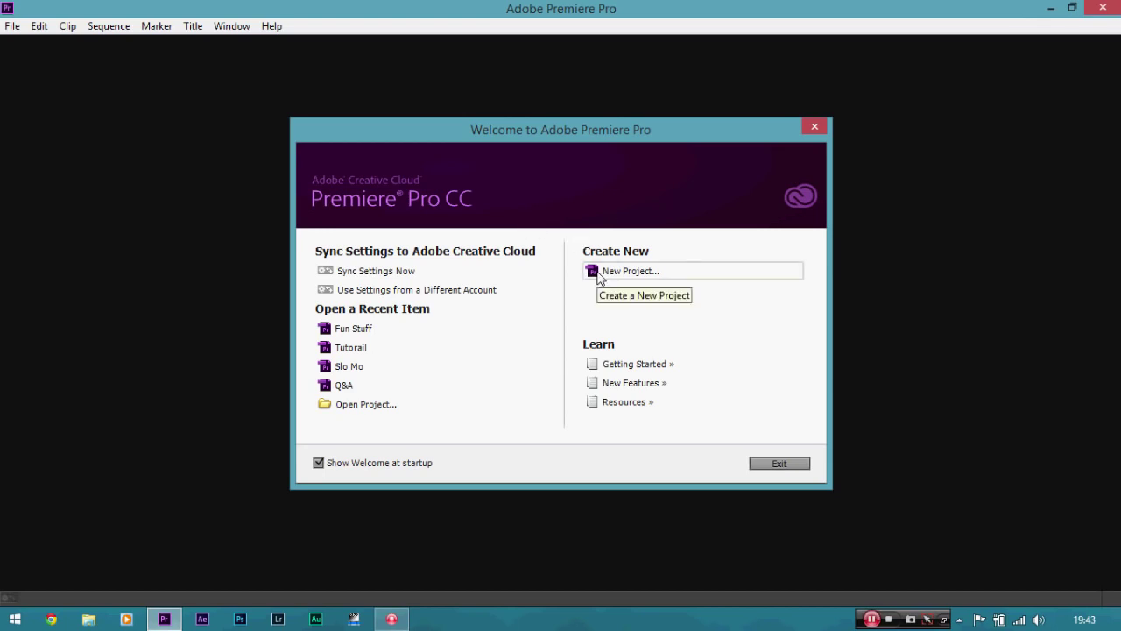
# - Start a new project with the default name replaced by 'Fuun Stuff'
pyautogui.click(599, 274)
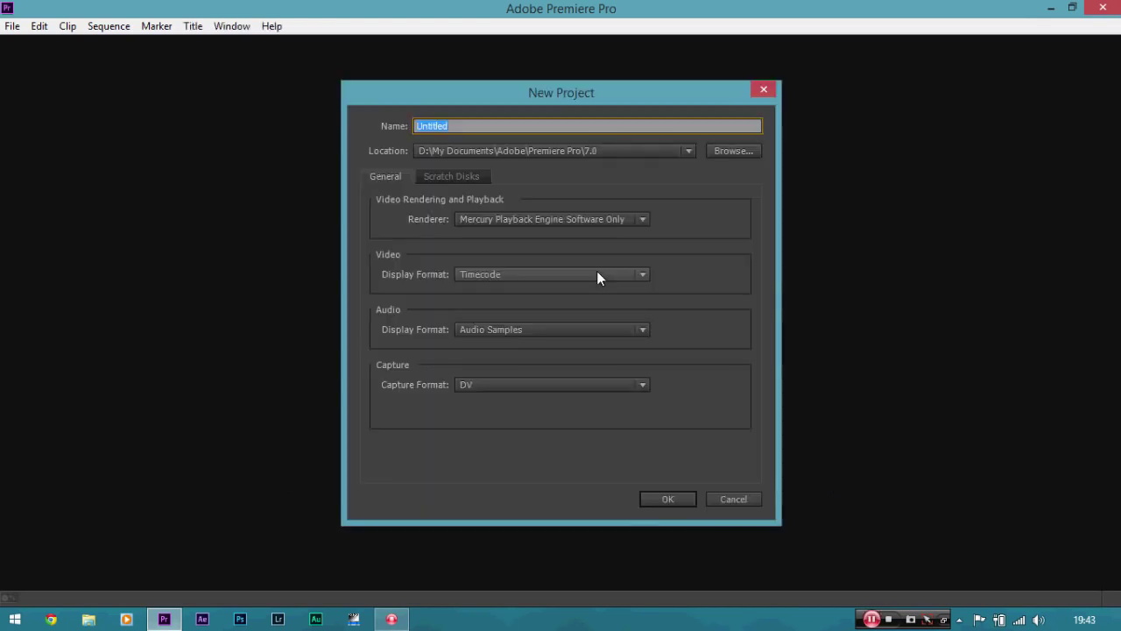
pyautogui.press('BackSpace')
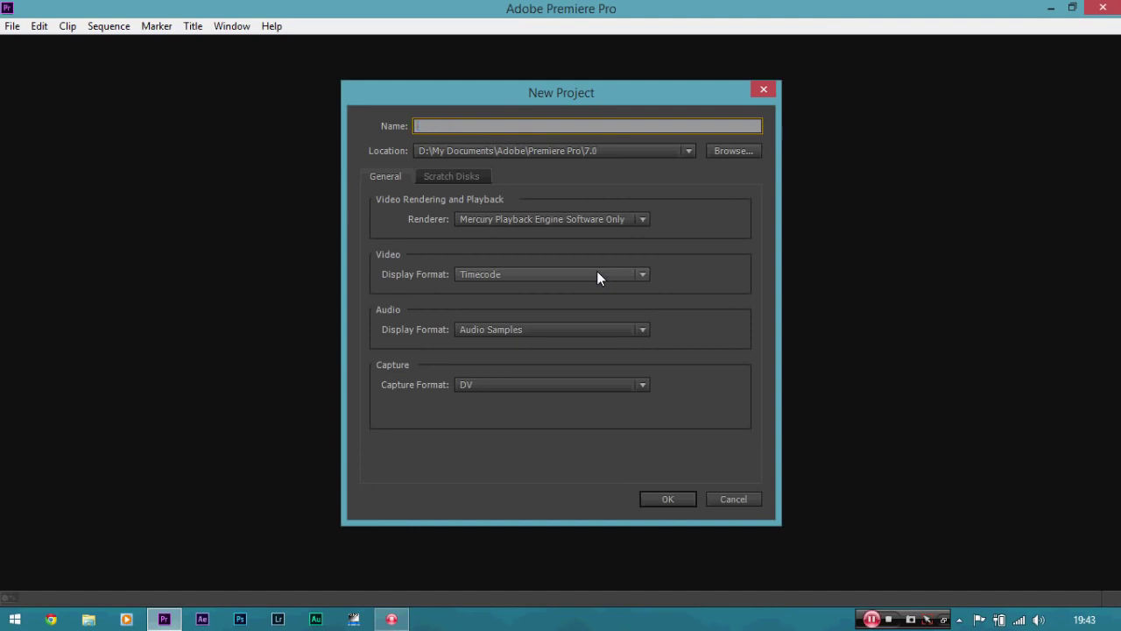
pyautogui.write('Fuun Stuff')
pyautogui.click(666, 500)
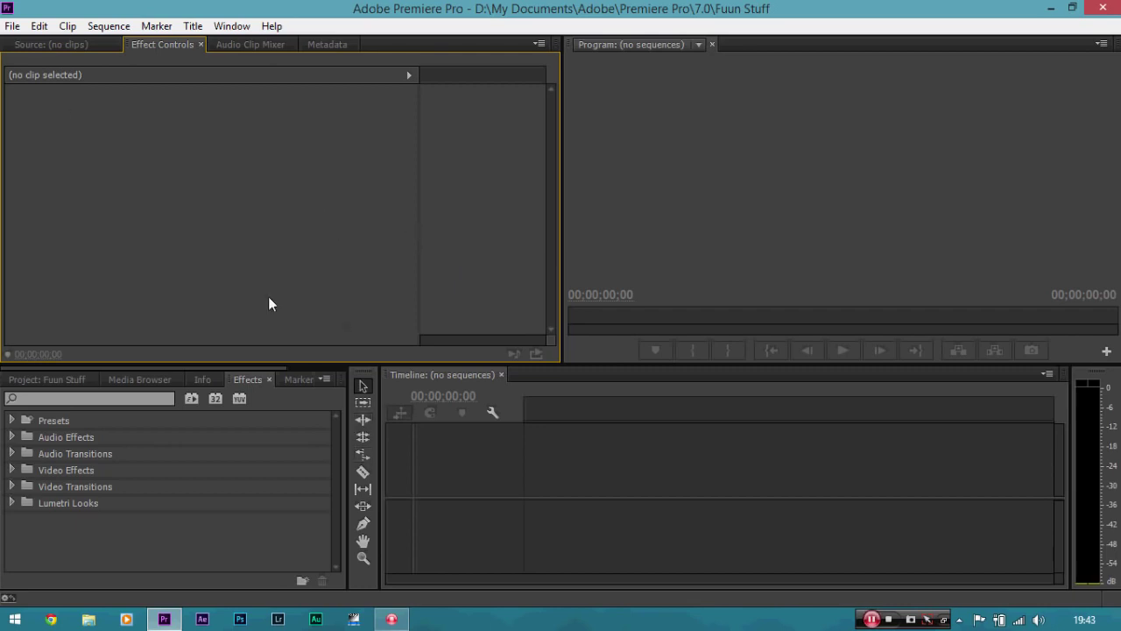
# - Pick the DSLR 1080p24 preset for a new sequence
pyautogui.click(13, 26)
pyautogui.moveTo(37, 44)
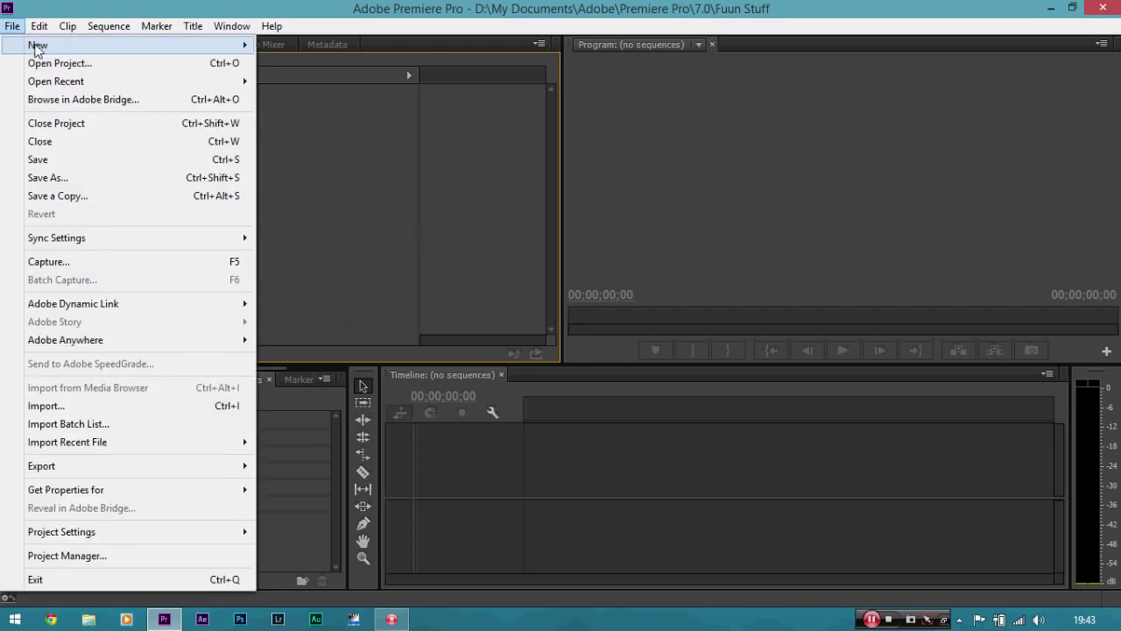
pyautogui.click(283, 68)
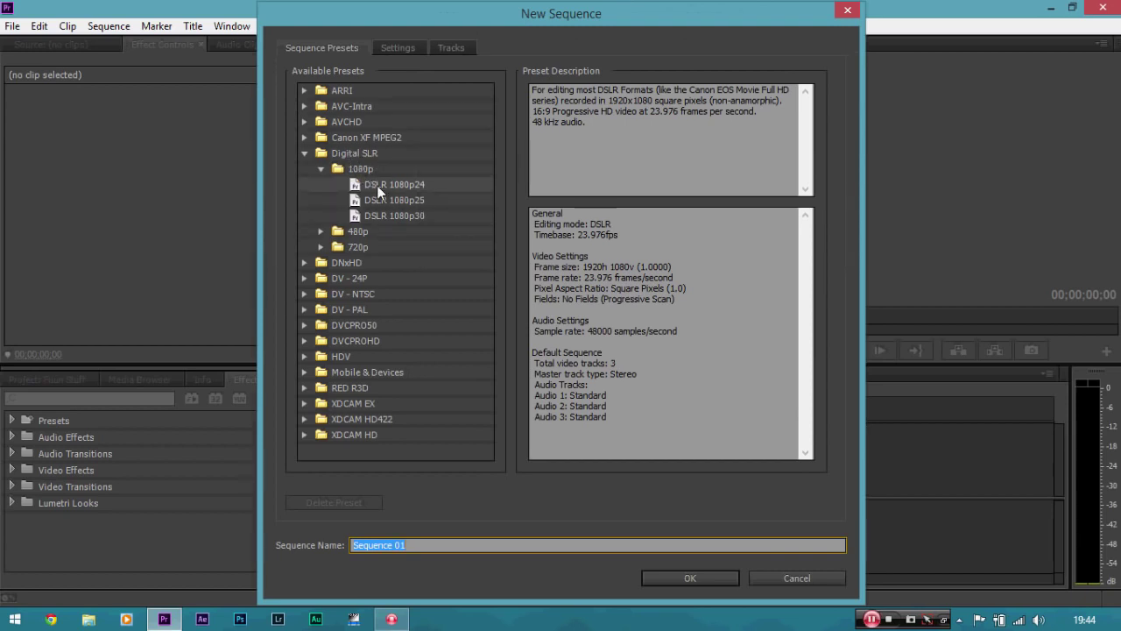
pyautogui.click(419, 184)
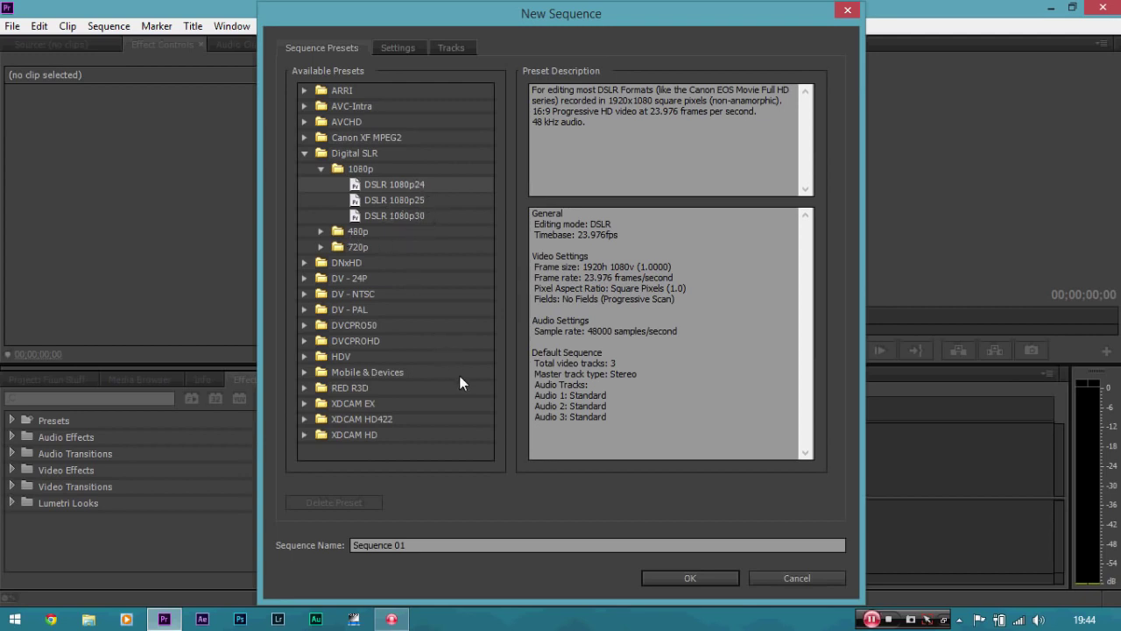
# - Browse the RED R3D, 5K and DV - NTSC preset groups, then collapse them
pyautogui.click(304, 389)
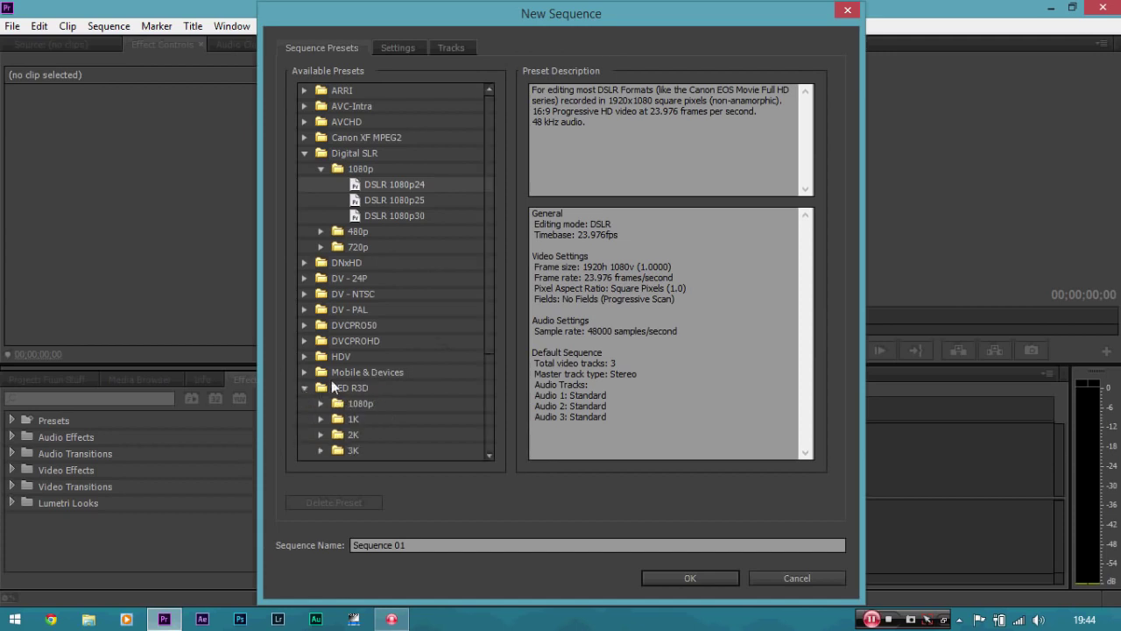
pyautogui.moveTo(489, 333)
pyautogui.mouseDown()
pyautogui.moveTo(476, 403)
pyautogui.moveTo(386, 411)
pyautogui.mouseUp()
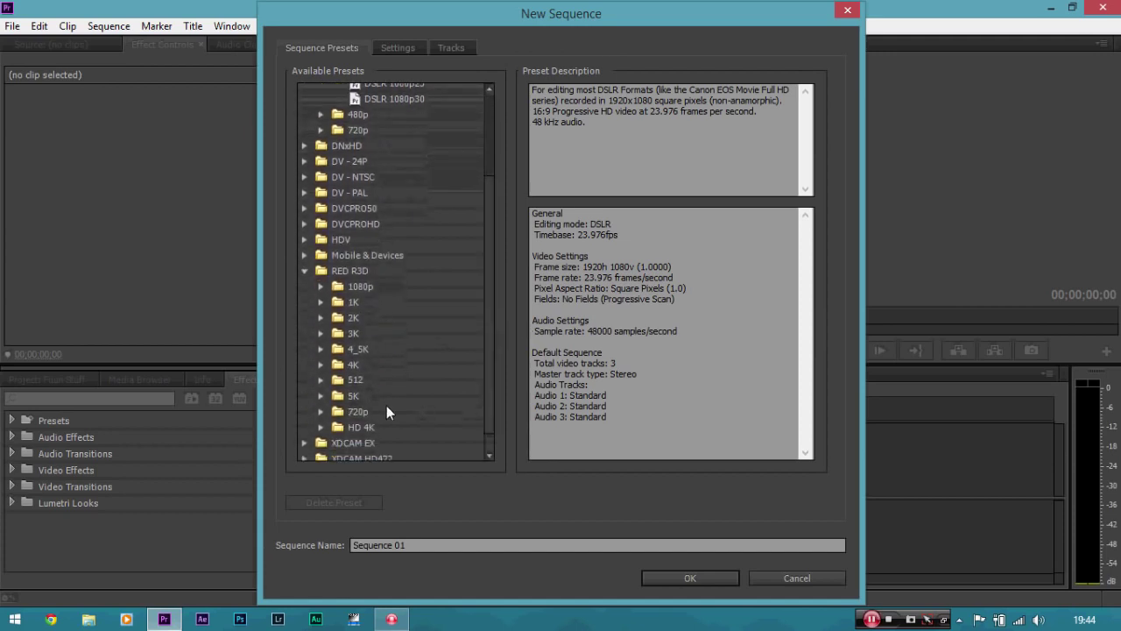
pyautogui.click(326, 397)
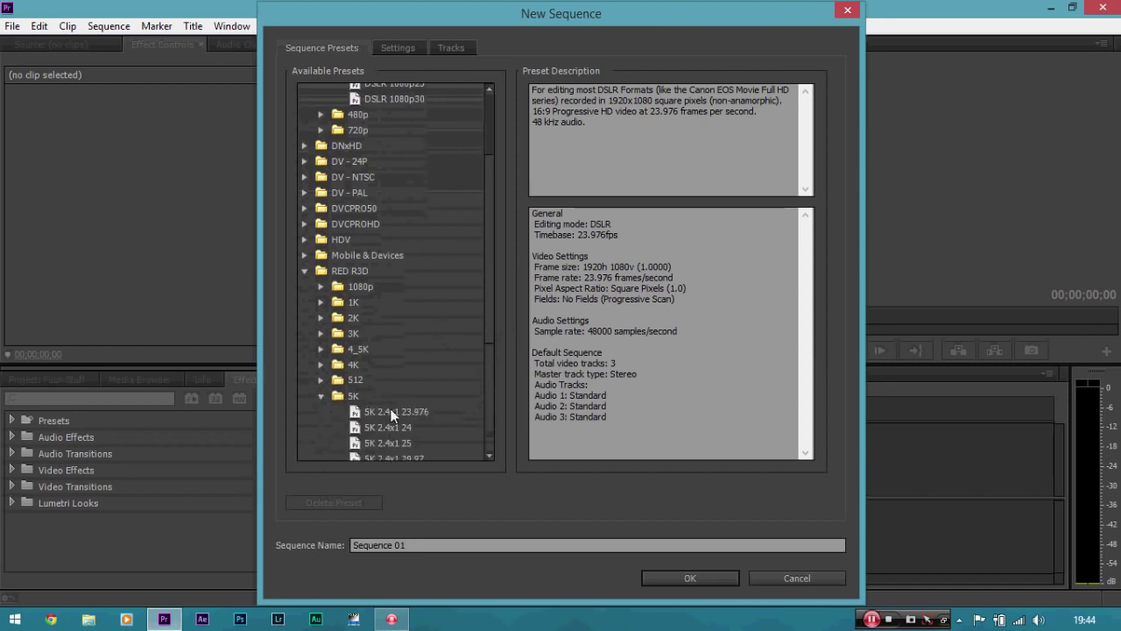
pyautogui.click(321, 396)
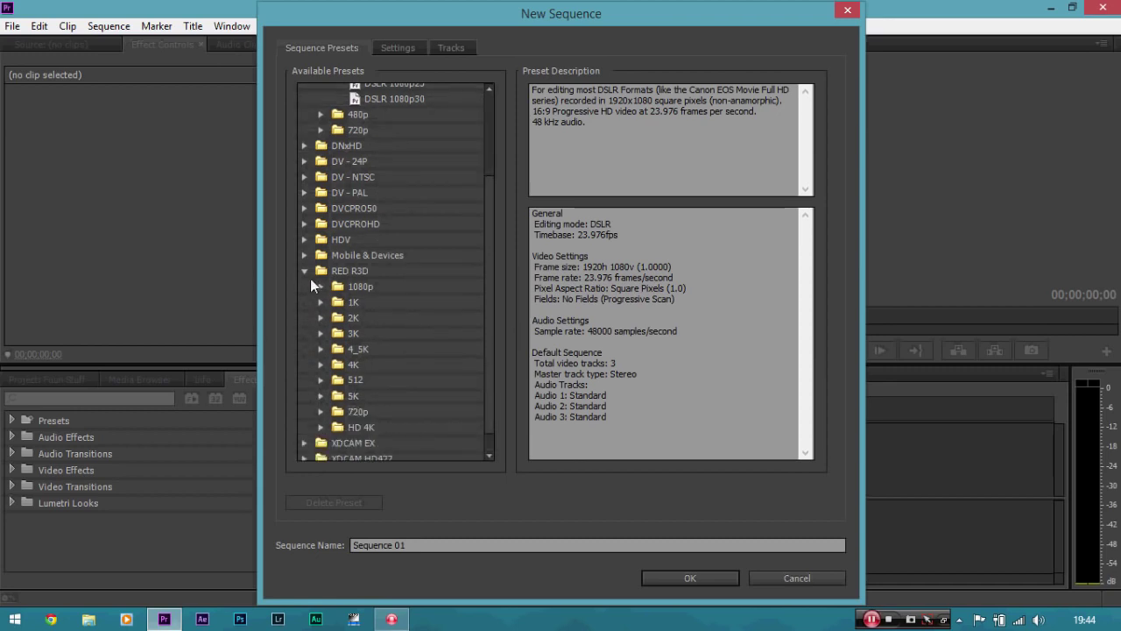
pyautogui.click(306, 272)
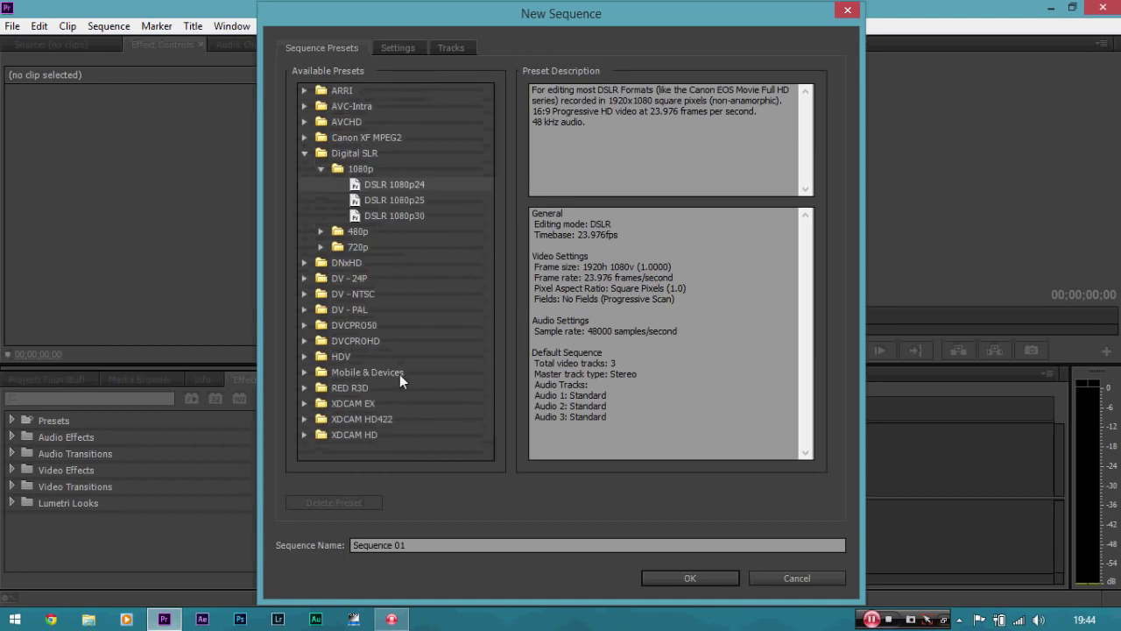
pyautogui.click(307, 295)
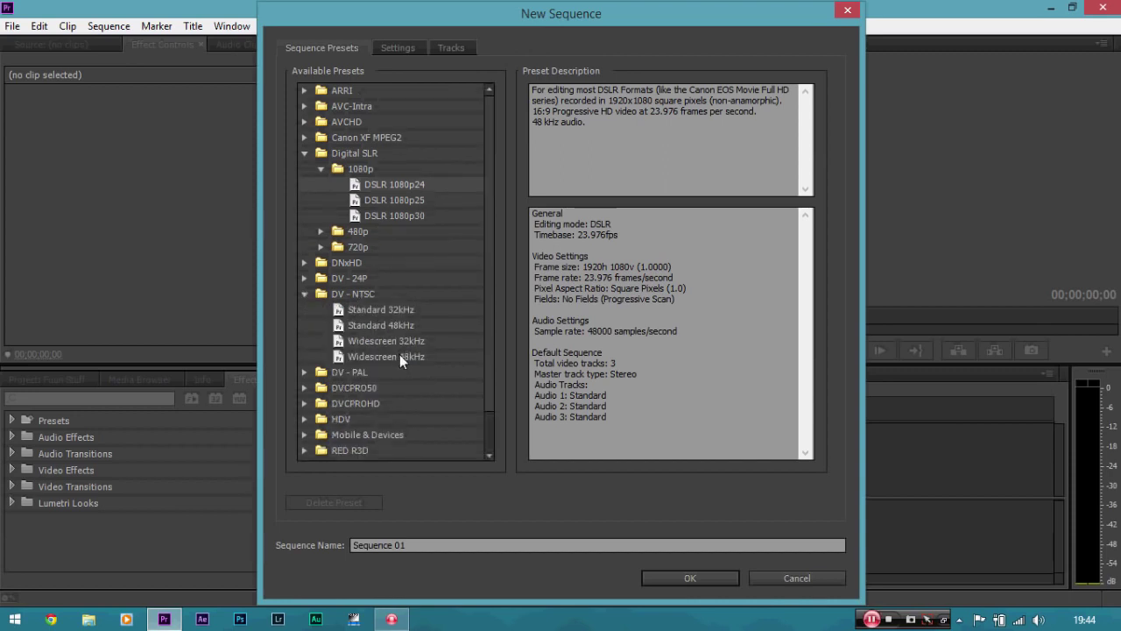
pyautogui.click(305, 294)
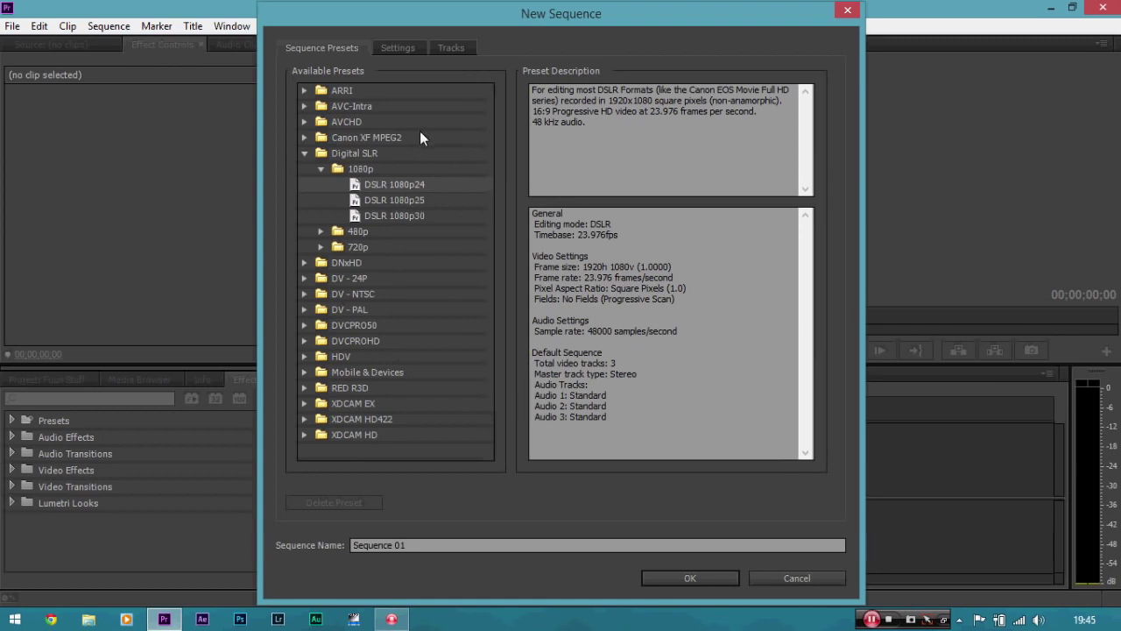
# - Review the preset's detailed settings, then create Sequence 01
pyautogui.click(401, 46)
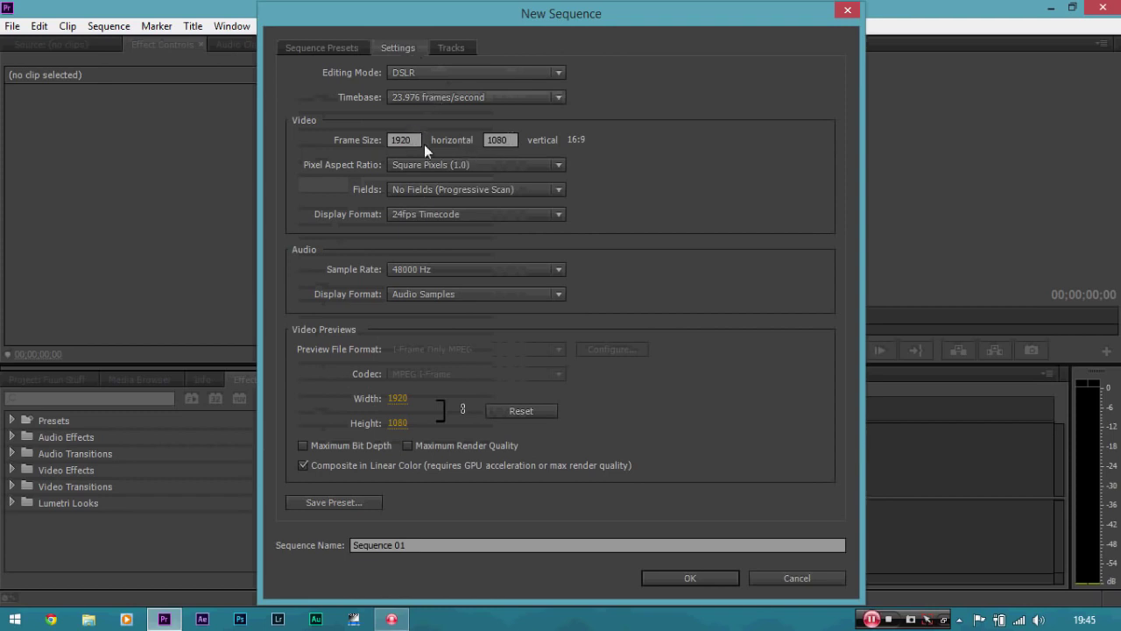
pyautogui.click(323, 47)
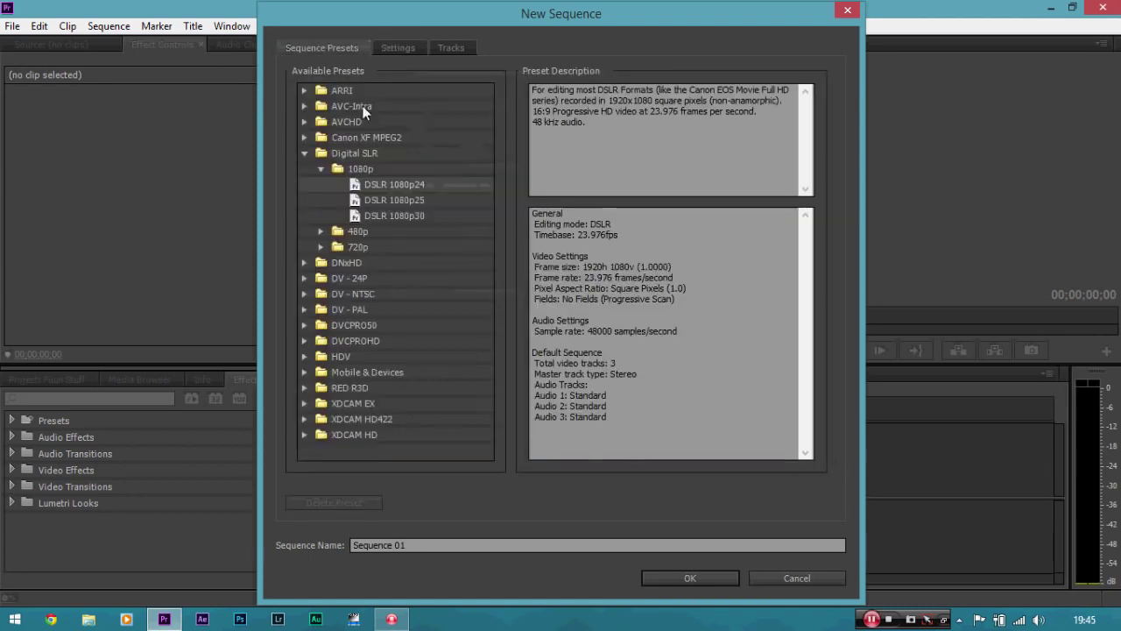
pyautogui.click(672, 580)
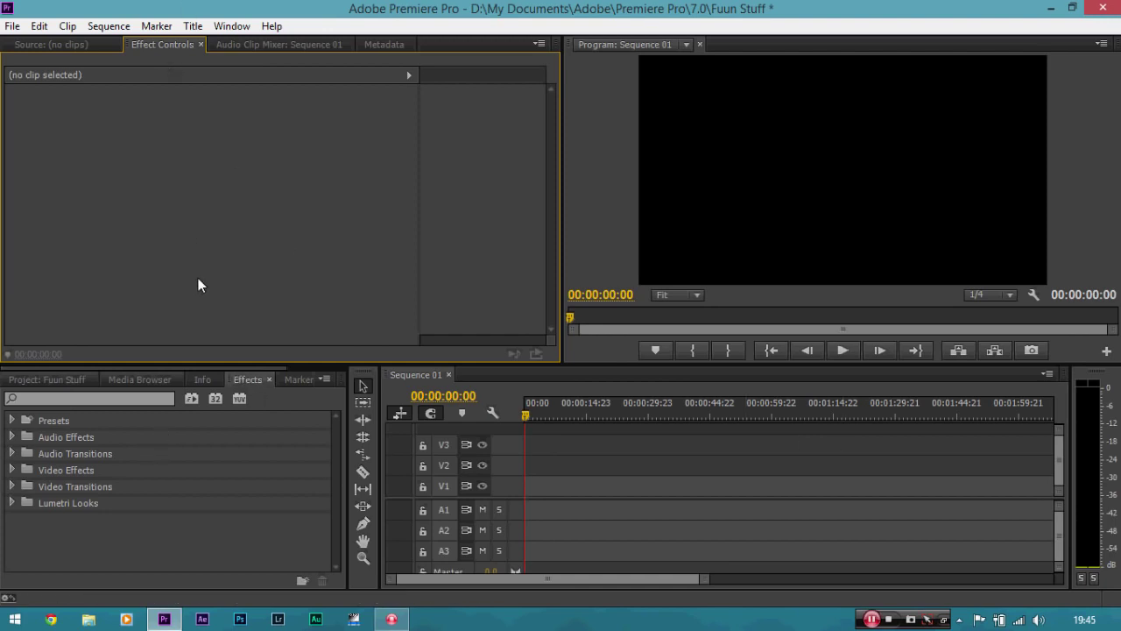
# - Import the _DSC5689.MOV canal boat clip into the project bin
pyautogui.click(62, 377)
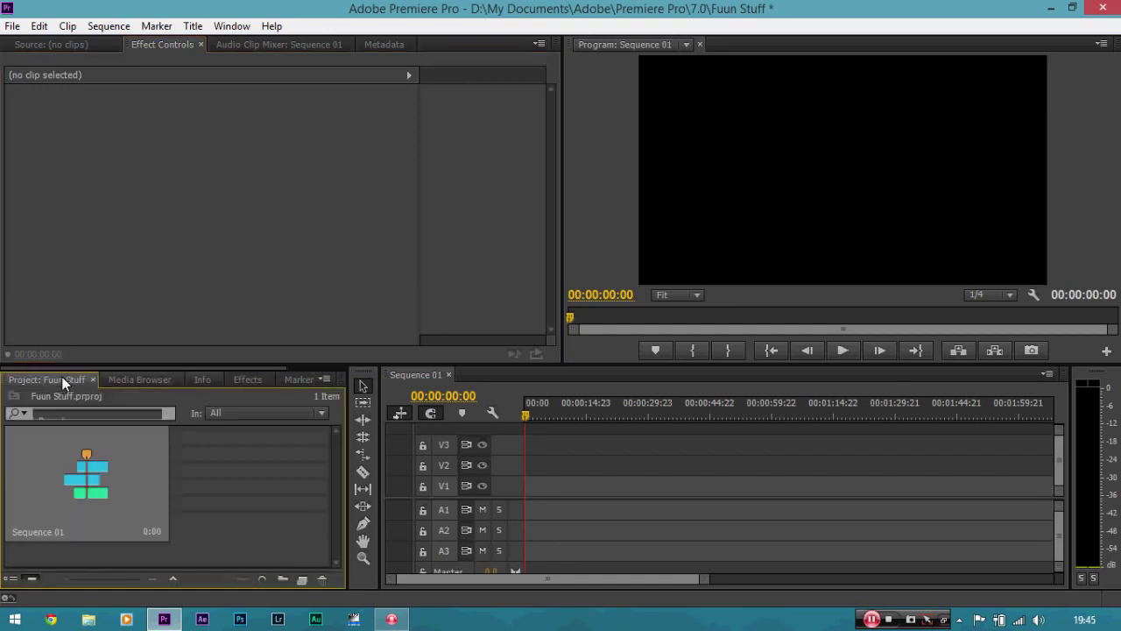
pyautogui.rightClick(226, 461)
pyautogui.click(286, 539)
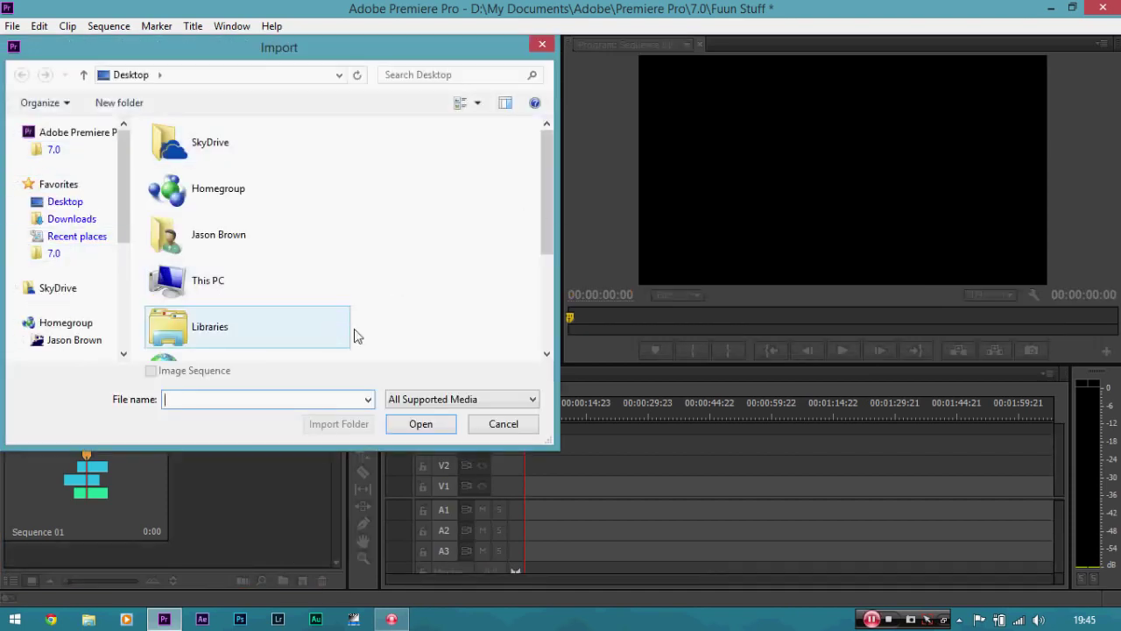
pyautogui.scroll(-1, 540, 241)
pyautogui.moveTo(540, 241); pyautogui.dragTo(543, 321)
pyautogui.doubleClick(237, 254)
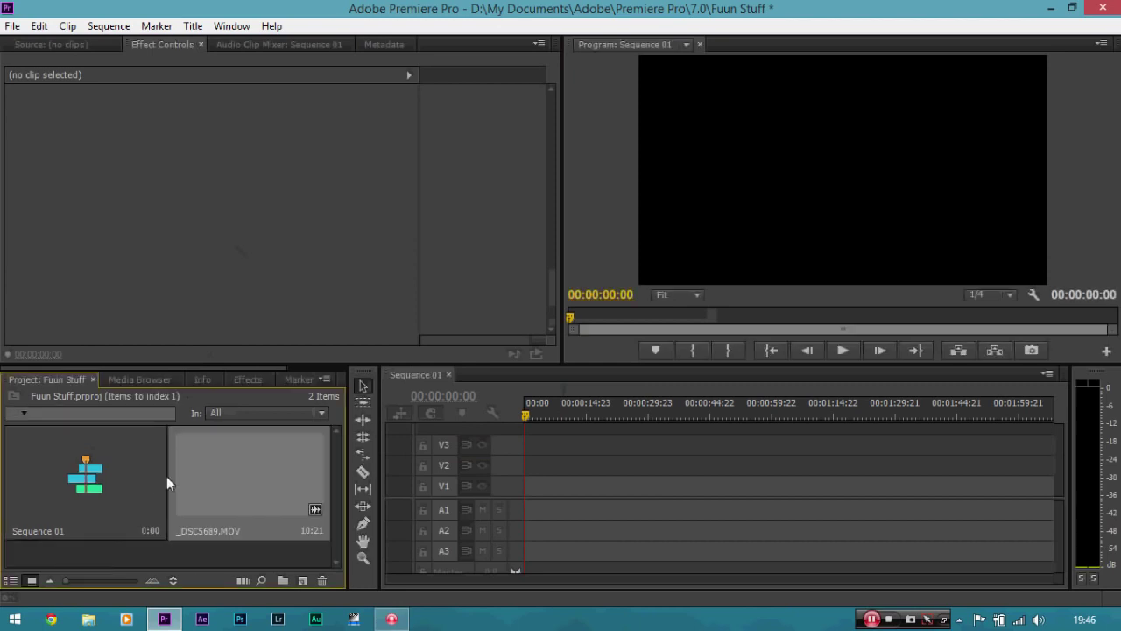
# - Place _DSC5689.MOV at the start of V1/A1 in Sequence 01 and zoom in on it
pyautogui.moveTo(226, 476); pyautogui.dragTo(494, 486)
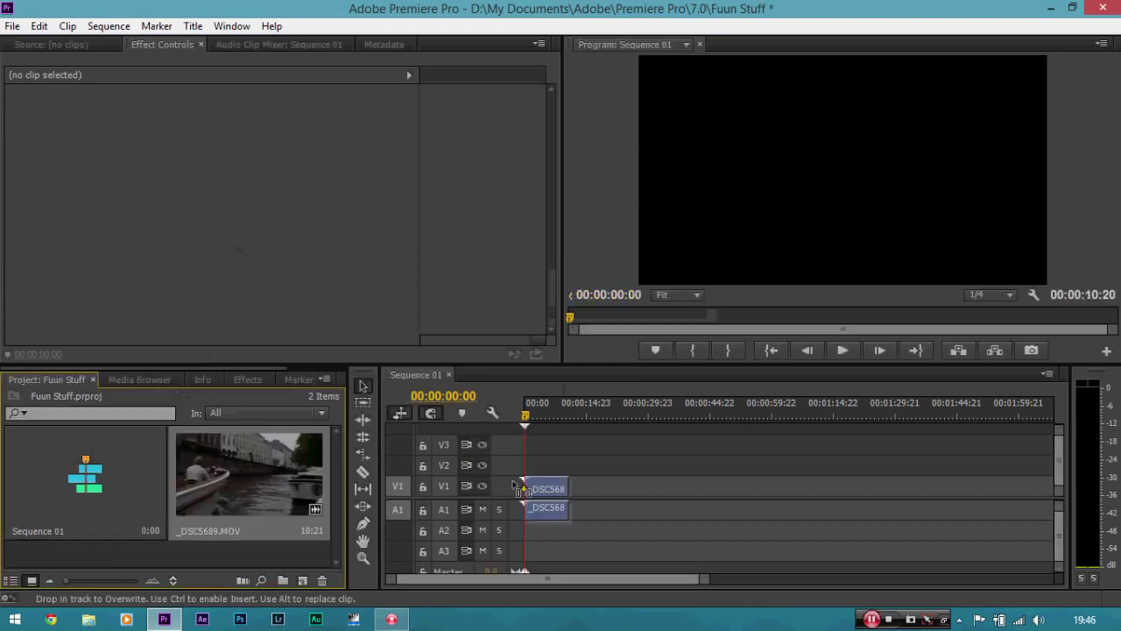
pyautogui.moveTo(523, 489); pyautogui.dragTo(530, 489)
pyautogui.click(552, 491)
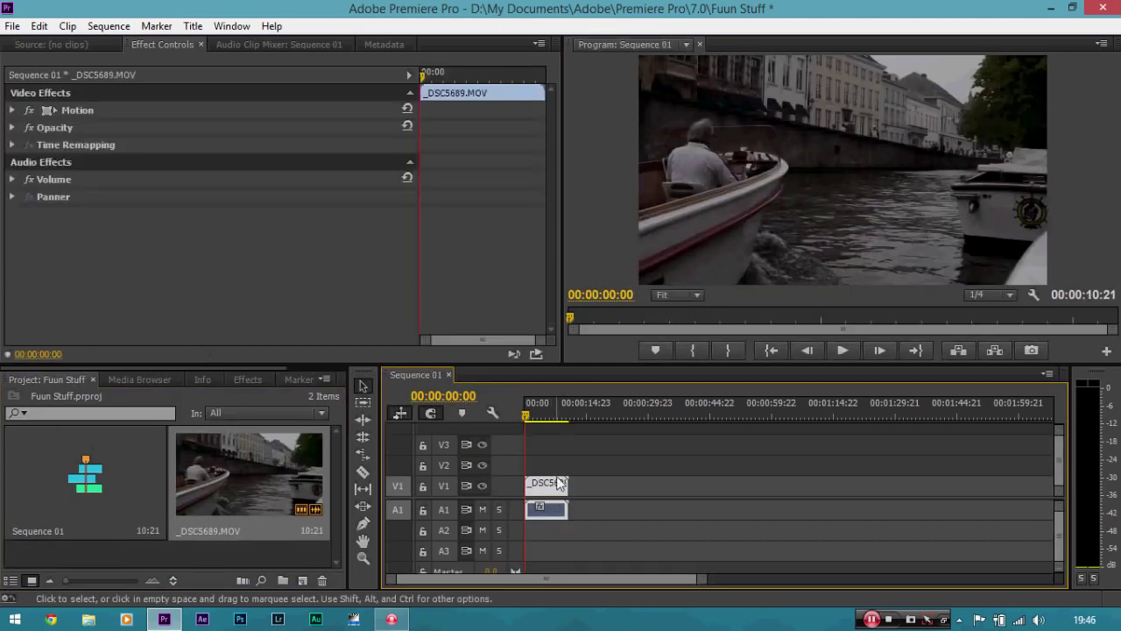
pyautogui.press('=')
pyautogui.press('=')
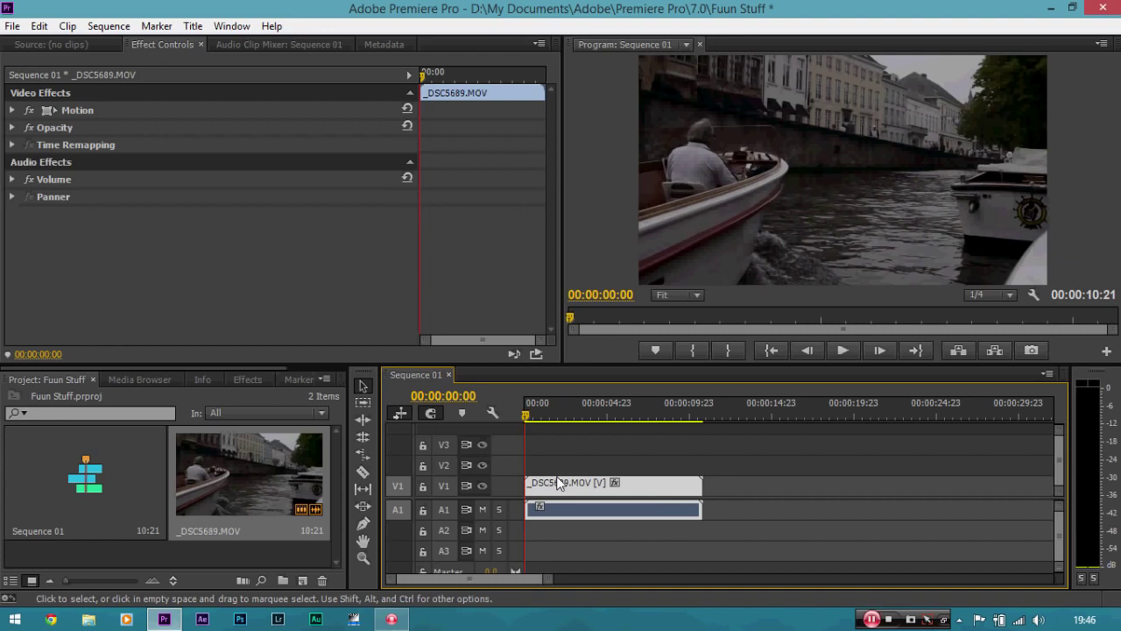
pyautogui.press('-')
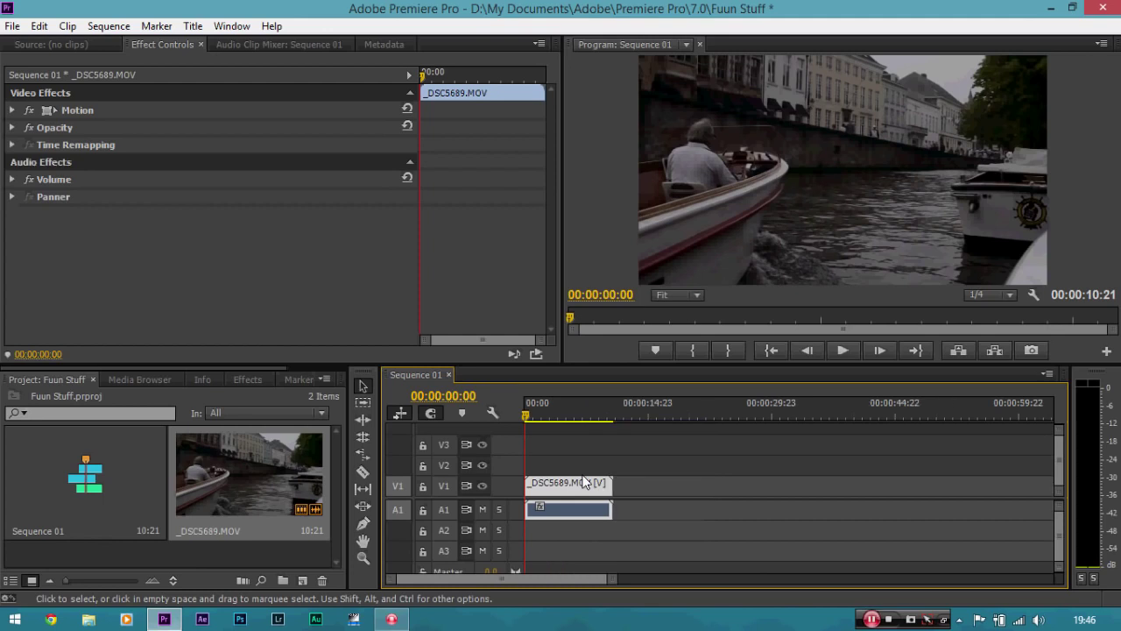
pyautogui.press('-')
pyautogui.press('-')
pyautogui.press('=')
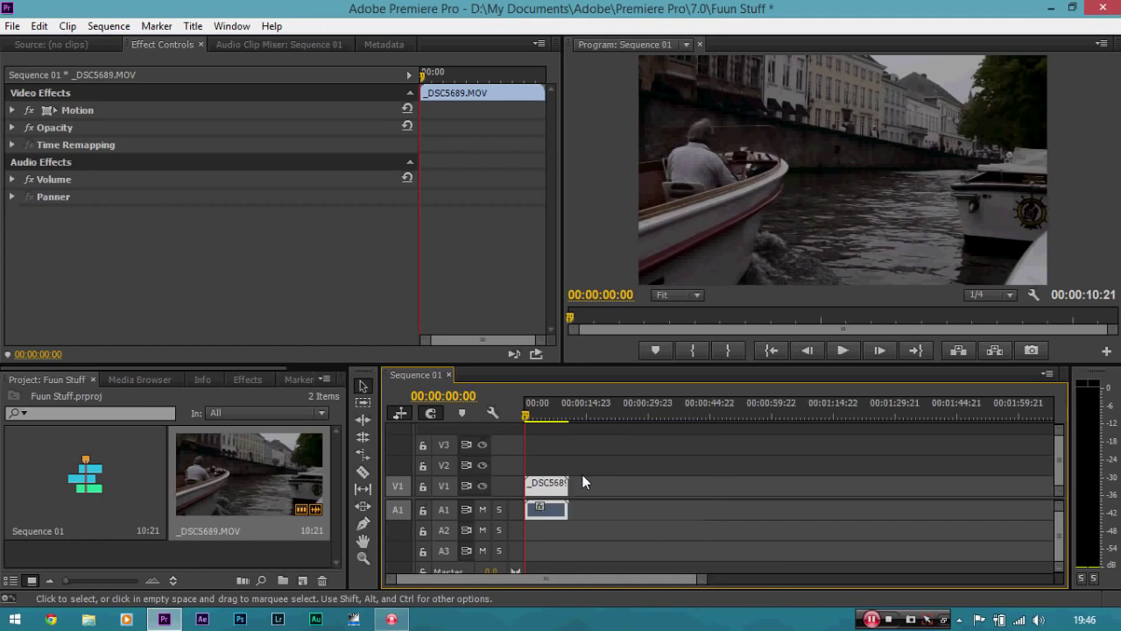
pyautogui.press('=')
pyautogui.press('=')
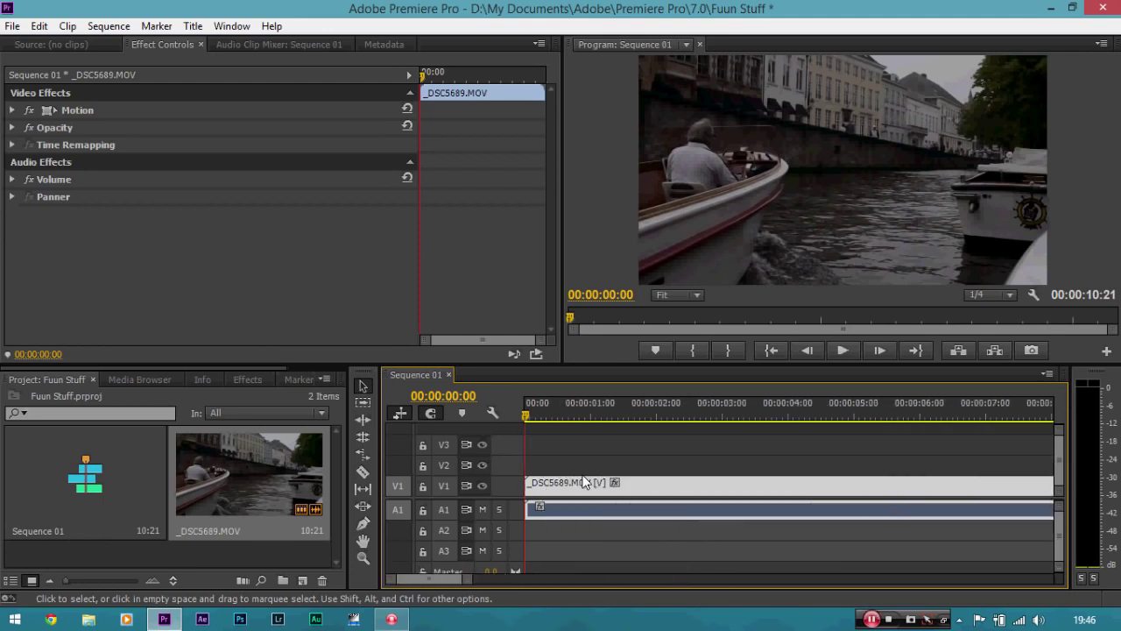
pyautogui.press('-')
pyautogui.press('-')
pyautogui.press('=')
pyautogui.press('=')
pyautogui.press('-')
pyautogui.press('=')
pyautogui.press('-')
pyautogui.press('-')
pyautogui.press('=')
pyautogui.press('=')
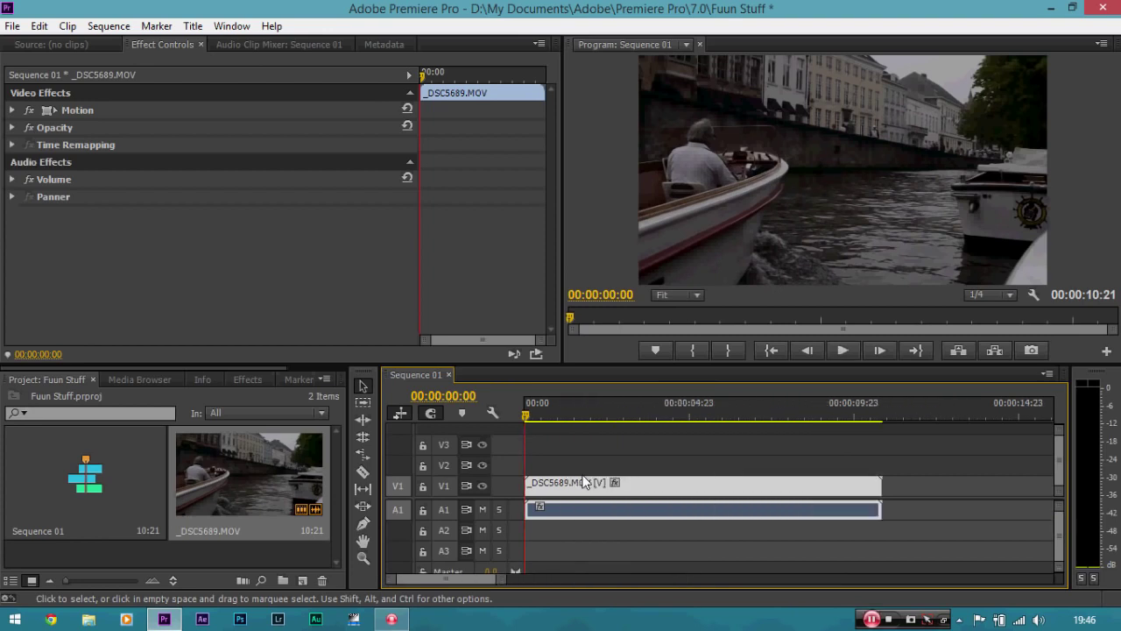
pyautogui.press('=')
pyautogui.press('-')
pyautogui.press('-')
pyautogui.press('-')
pyautogui.press('=')
pyautogui.press('=')
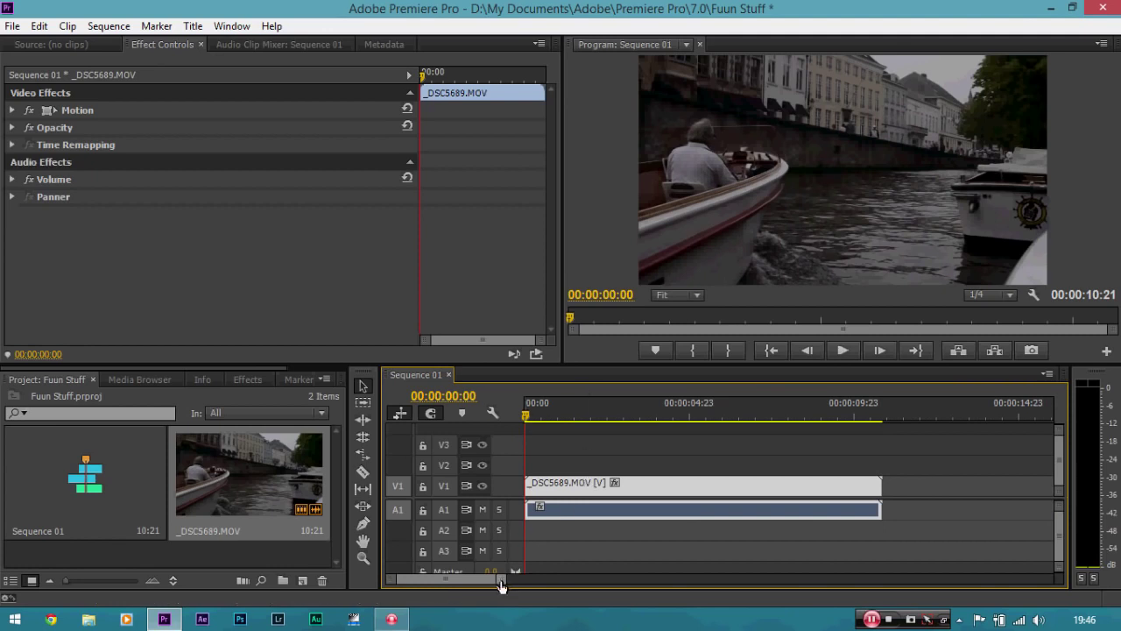
pyautogui.moveTo(495, 578)
pyautogui.mouseDown()
pyautogui.moveTo(542, 578)
pyautogui.moveTo(443, 578)
pyautogui.mouseUp()
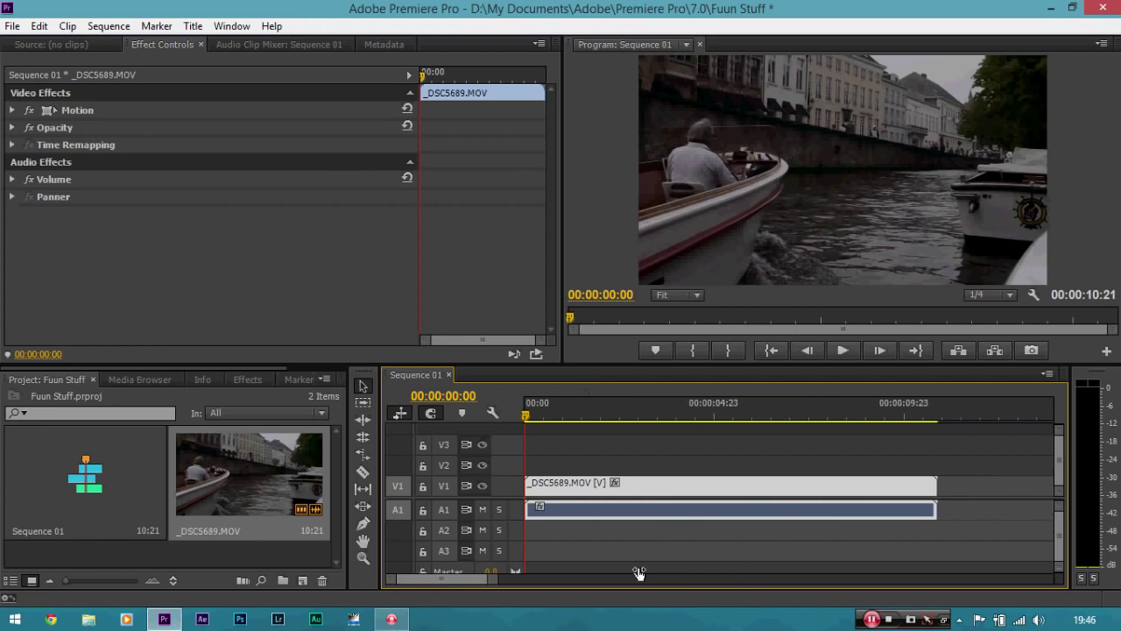
pyautogui.moveTo(591, 567); pyautogui.dragTo(650, 563)
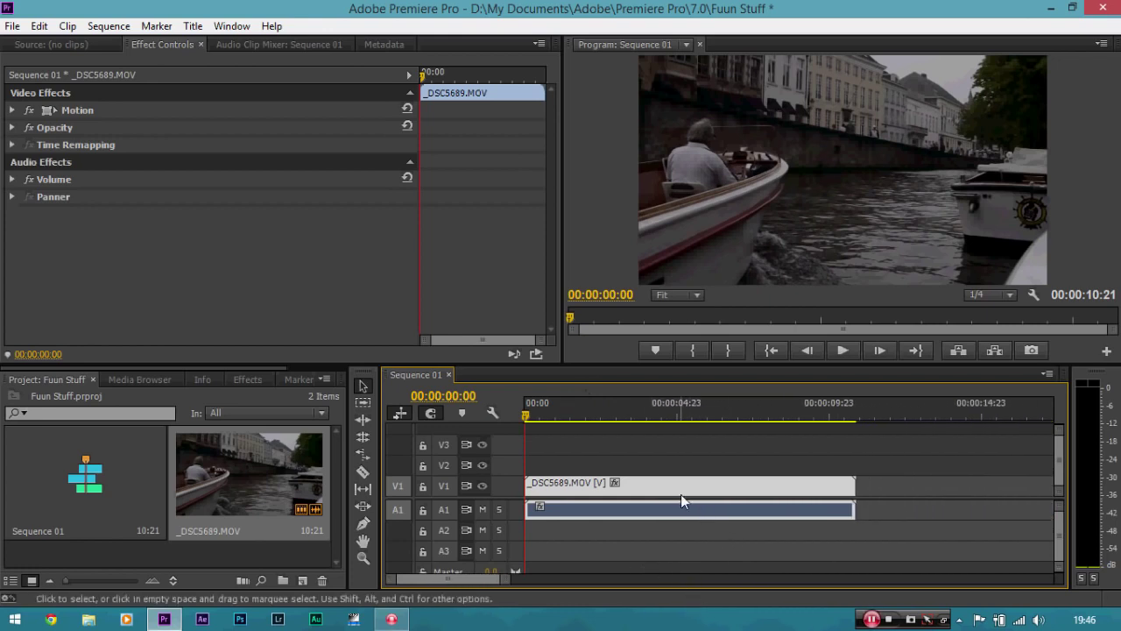
pyautogui.moveTo(529, 415)
pyautogui.mouseDown()
pyautogui.moveTo(577, 423)
pyautogui.moveTo(499, 415)
pyautogui.mouseUp()
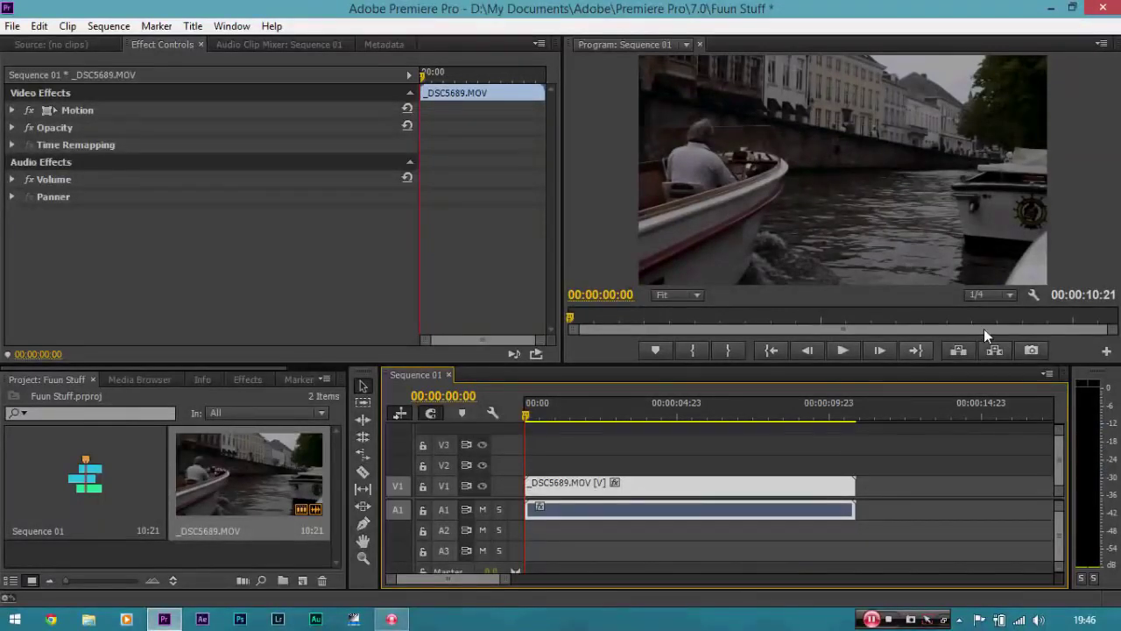
pyautogui.click(1004, 299)
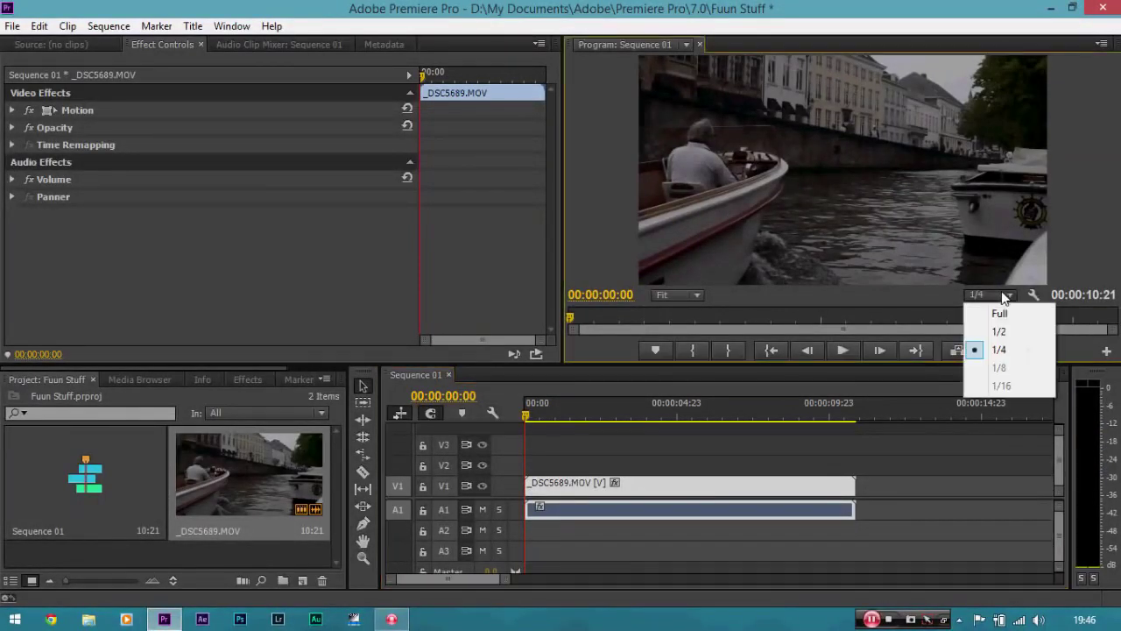
pyautogui.click(1010, 358)
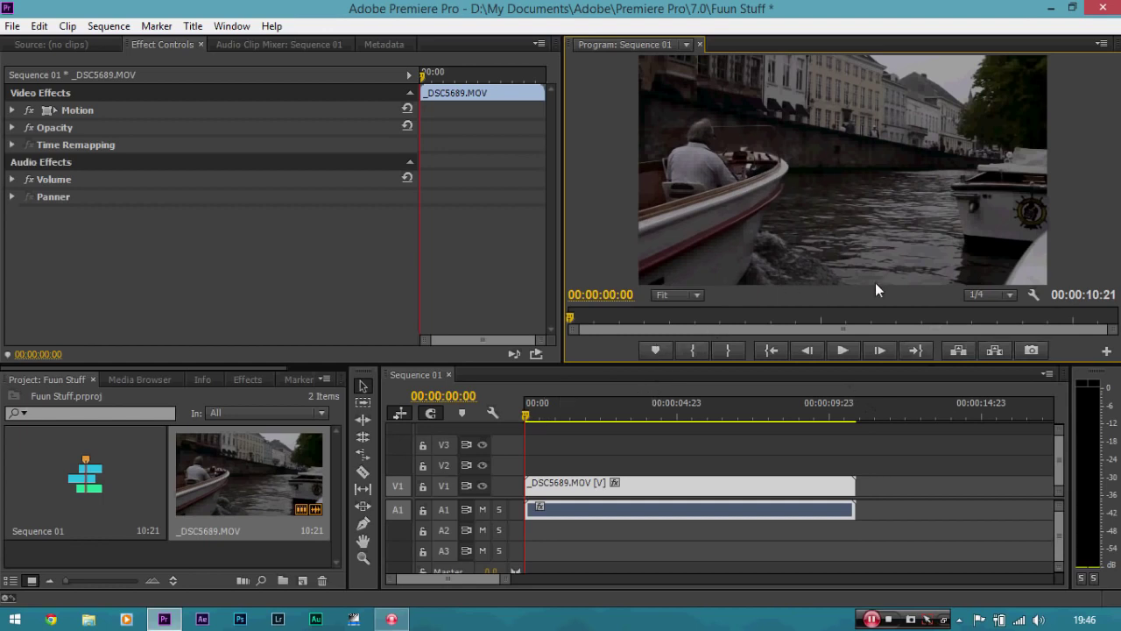
pyautogui.click(987, 295)
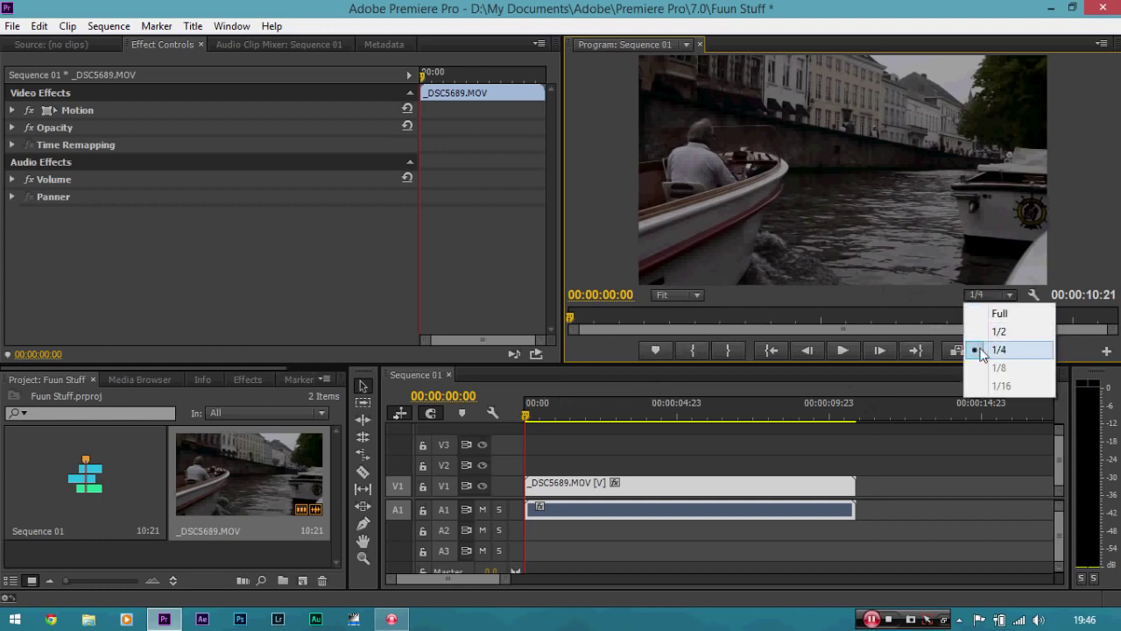
pyautogui.click(981, 350)
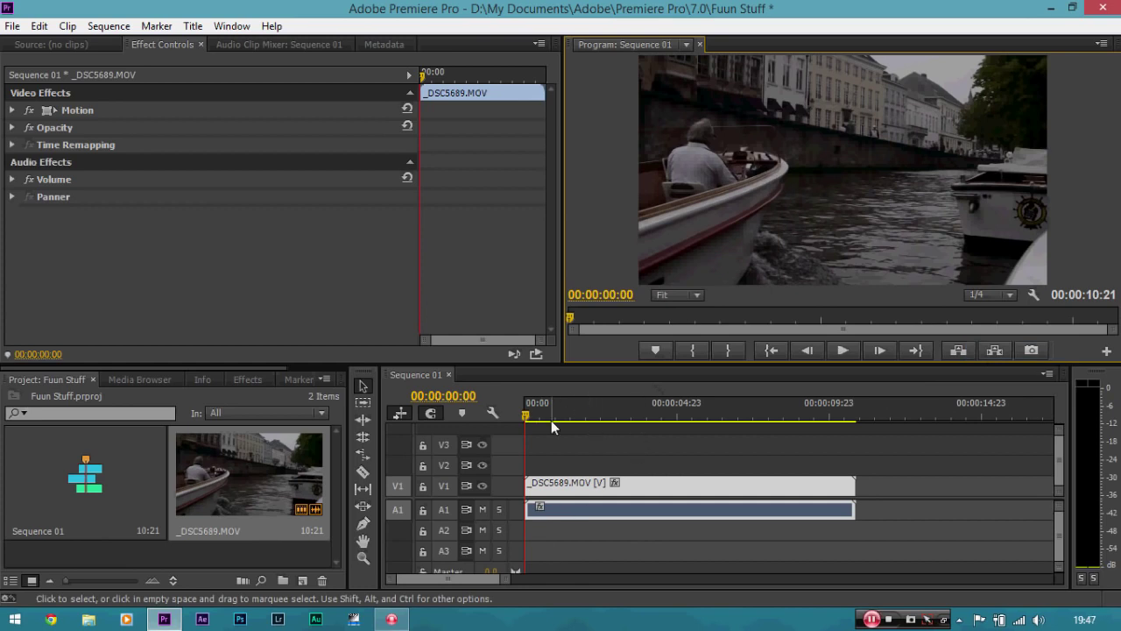
# - Split the canal clip at 00:00:02:13 with the Razor tool
pyautogui.moveTo(528, 416); pyautogui.dragTo(606, 418)
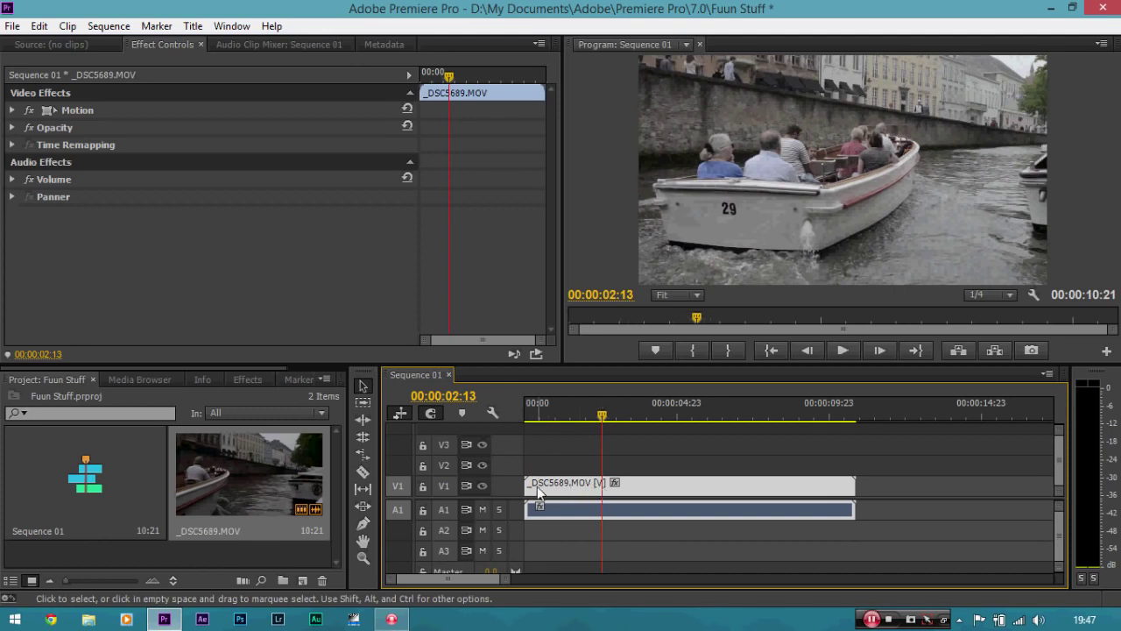
pyautogui.moveTo(531, 484); pyautogui.dragTo(602, 484)
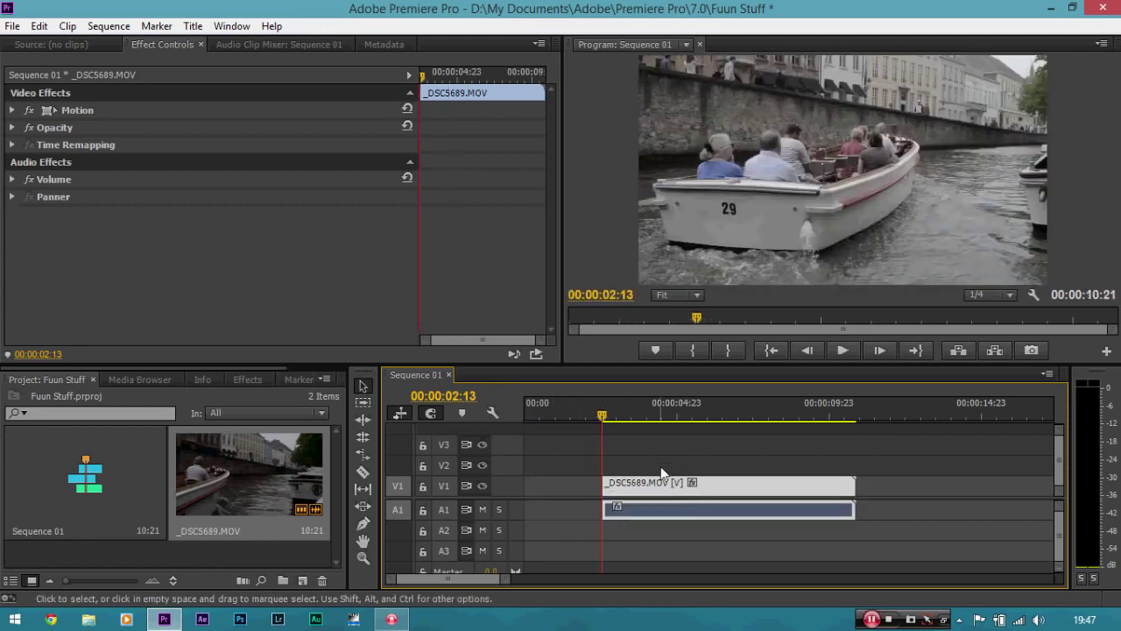
pyautogui.moveTo(657, 494); pyautogui.dragTo(593, 502)
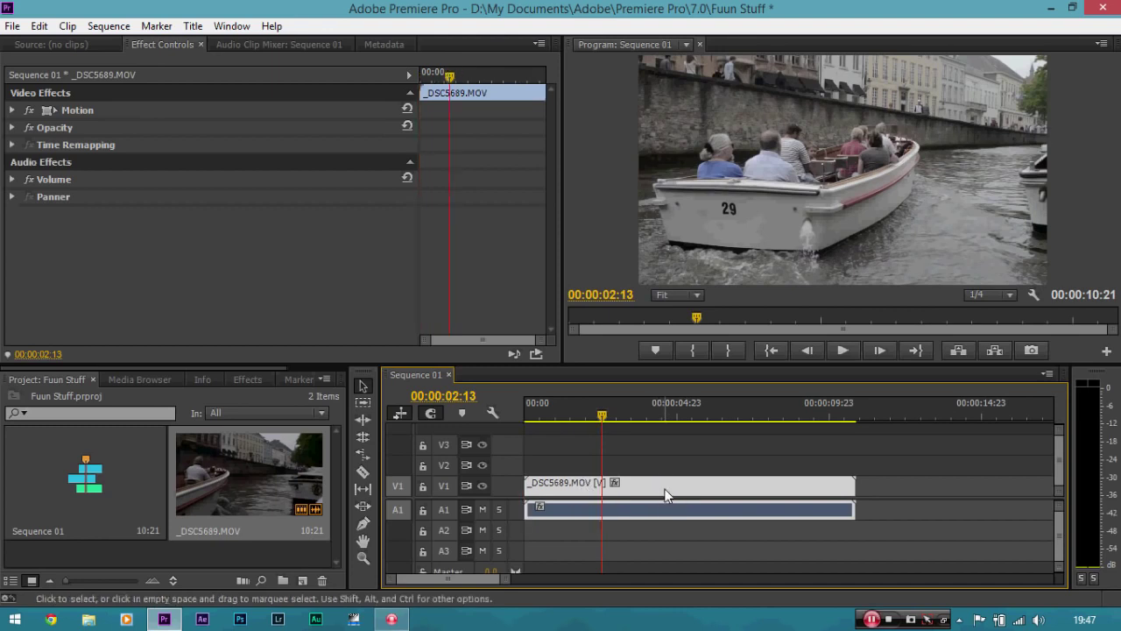
pyautogui.press('c')
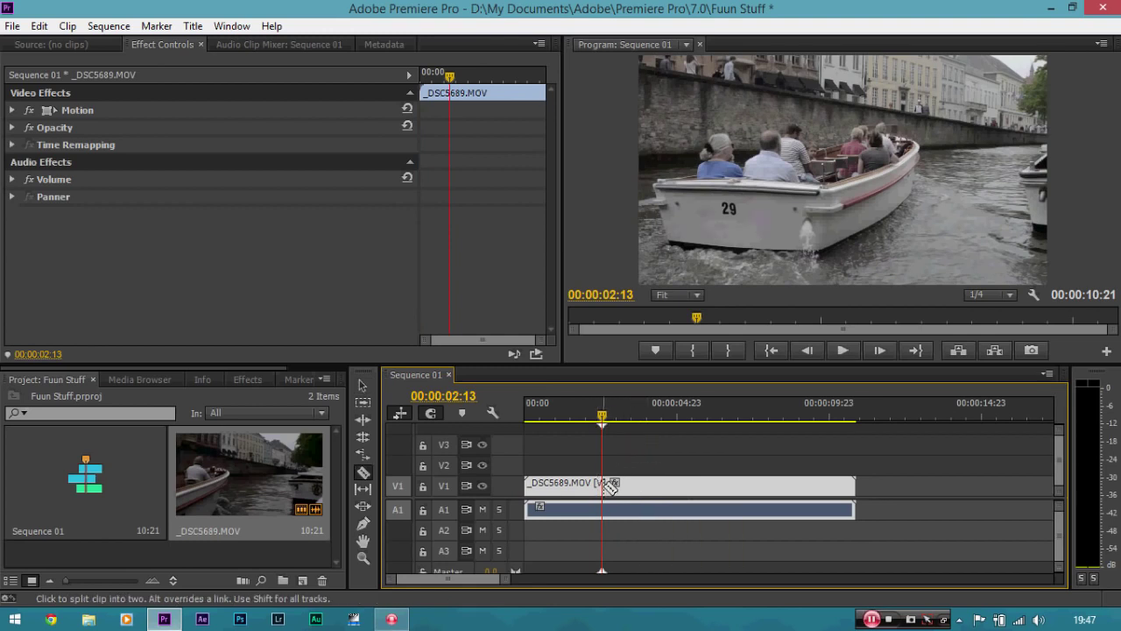
pyautogui.click(605, 487)
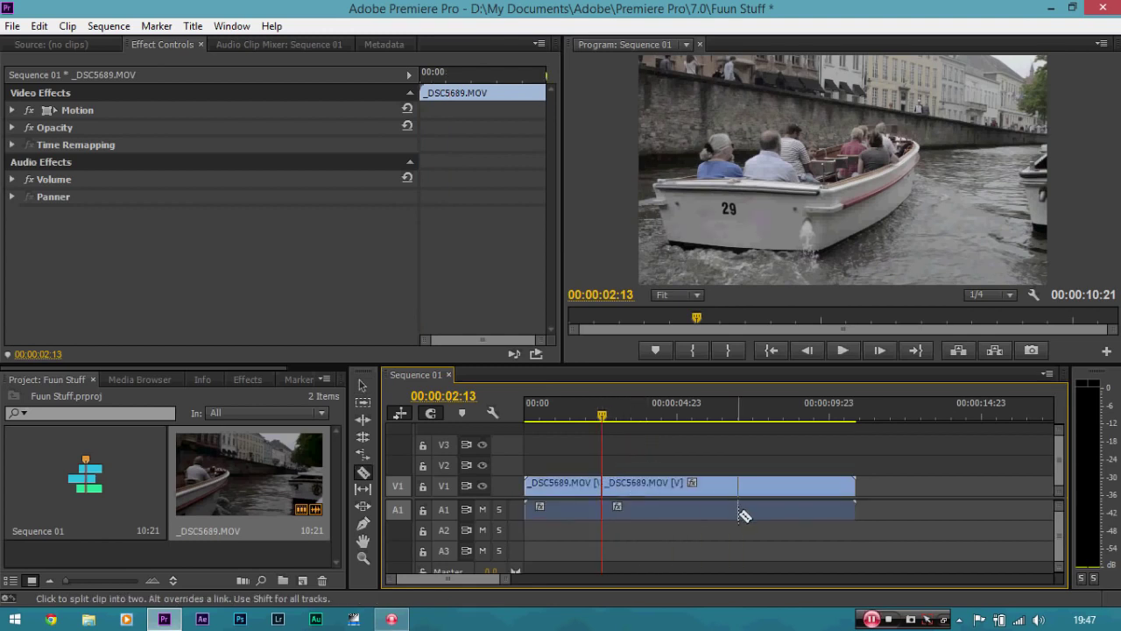
pyautogui.press('v')
# - Delete the opening piece and move the remaining clip to the sequence start
pyautogui.click(630, 419)
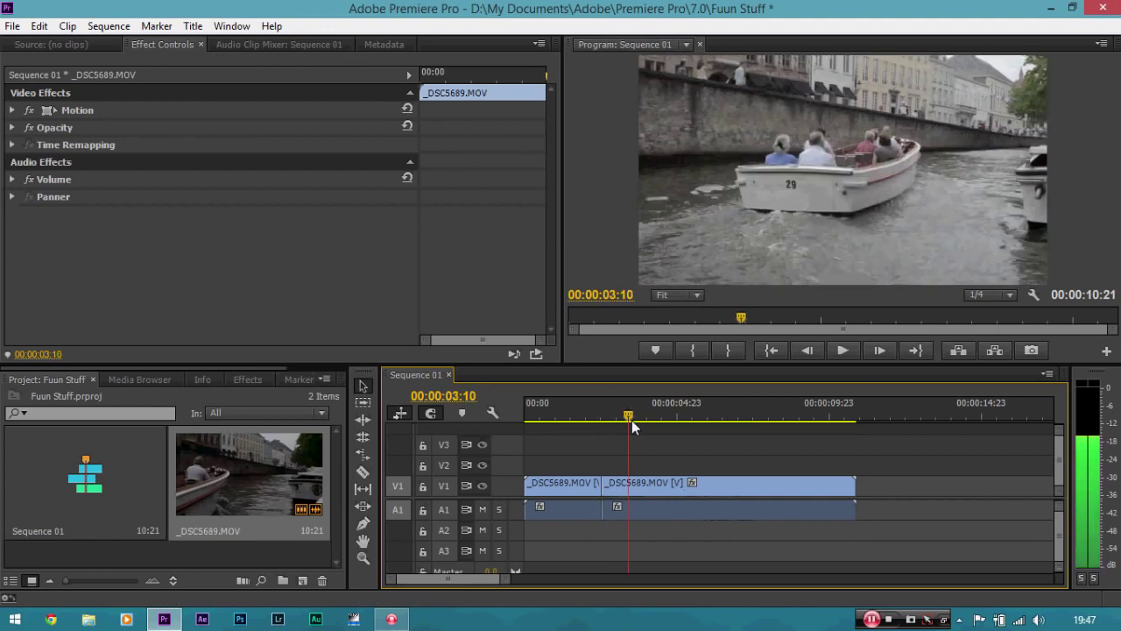
pyautogui.click(575, 484)
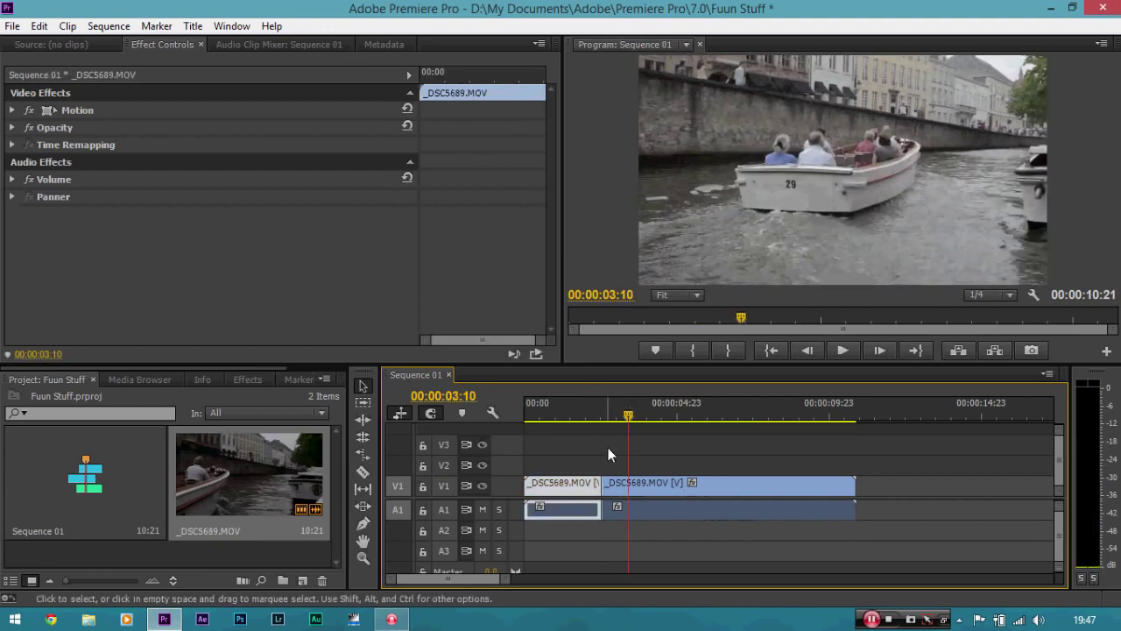
pyautogui.press('Delete')
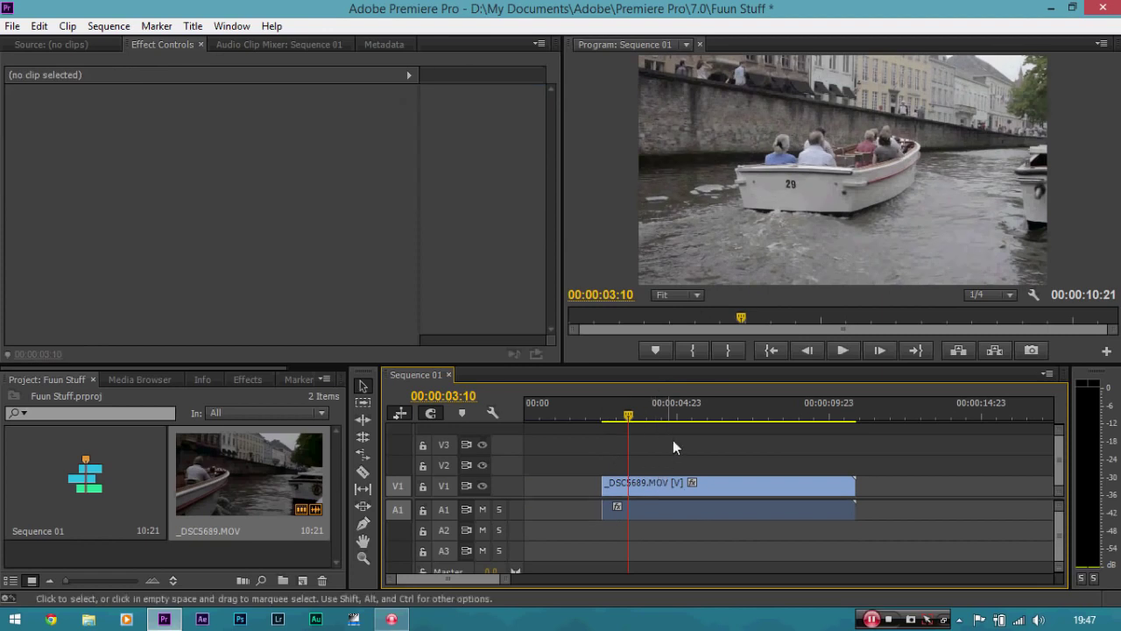
pyautogui.moveTo(584, 415)
pyautogui.mouseDown()
pyautogui.moveTo(598, 415)
pyautogui.moveTo(551, 409)
pyautogui.moveTo(633, 415)
pyautogui.mouseUp()
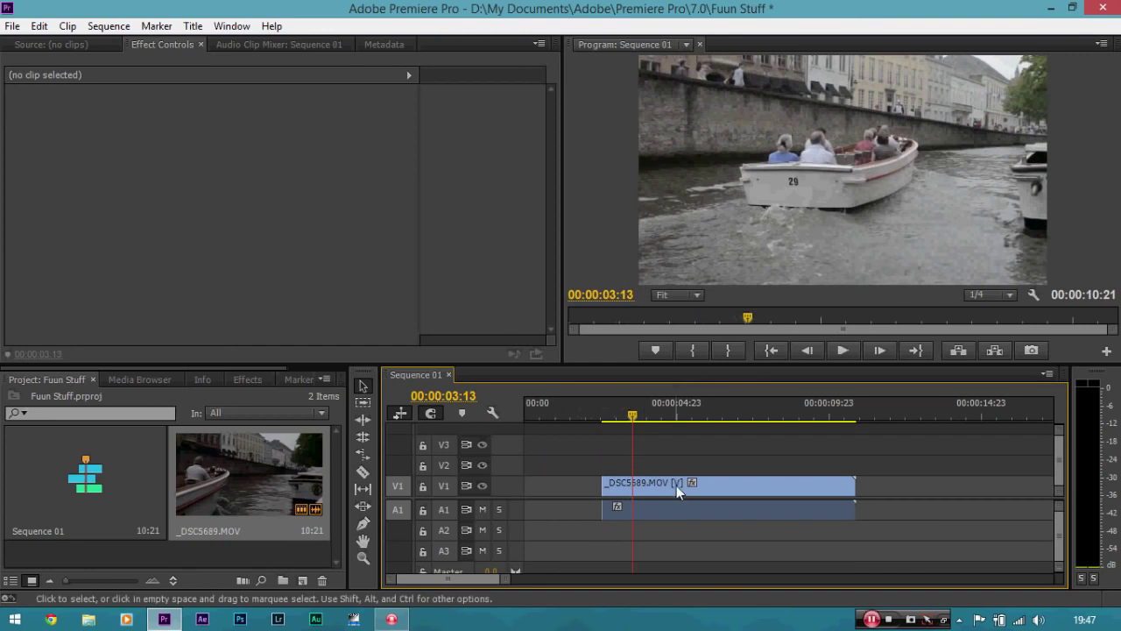
pyautogui.moveTo(677, 486)
pyautogui.mouseDown()
pyautogui.moveTo(616, 423)
pyautogui.moveTo(716, 430)
pyautogui.mouseUp()
pyautogui.click(636, 415)
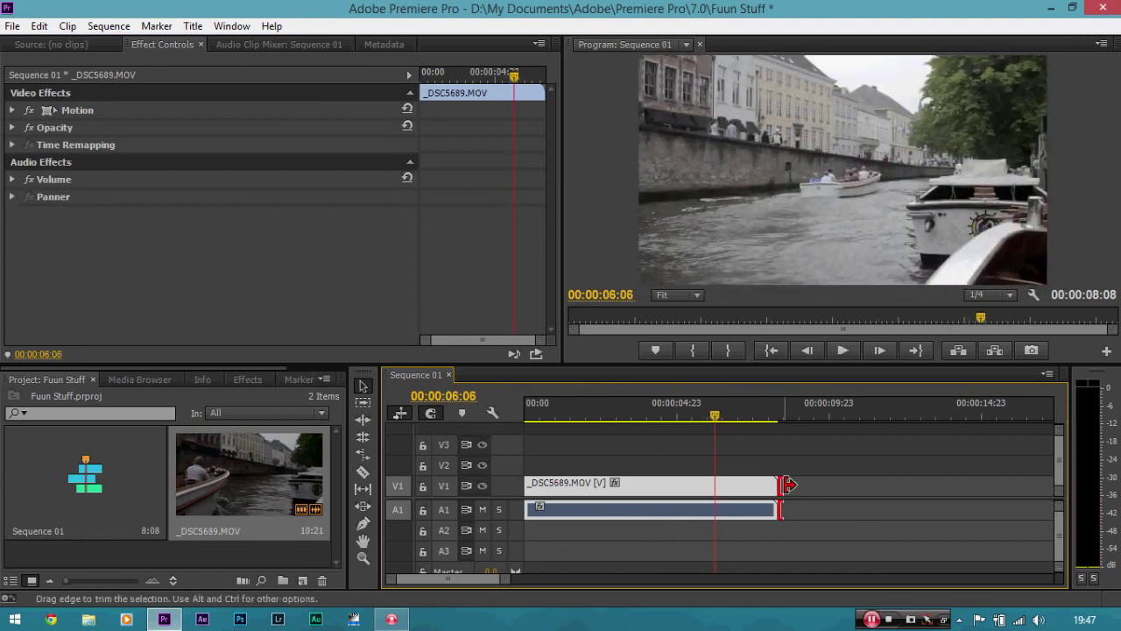
# - Trim the clip's end to 00:00:06:06, review it, and show the Effects list
pyautogui.moveTo(788, 484); pyautogui.dragTo(714, 484)
pyautogui.moveTo(718, 412)
pyautogui.mouseDown()
pyautogui.moveTo(581, 405)
pyautogui.moveTo(535, 418)
pyautogui.mouseUp()
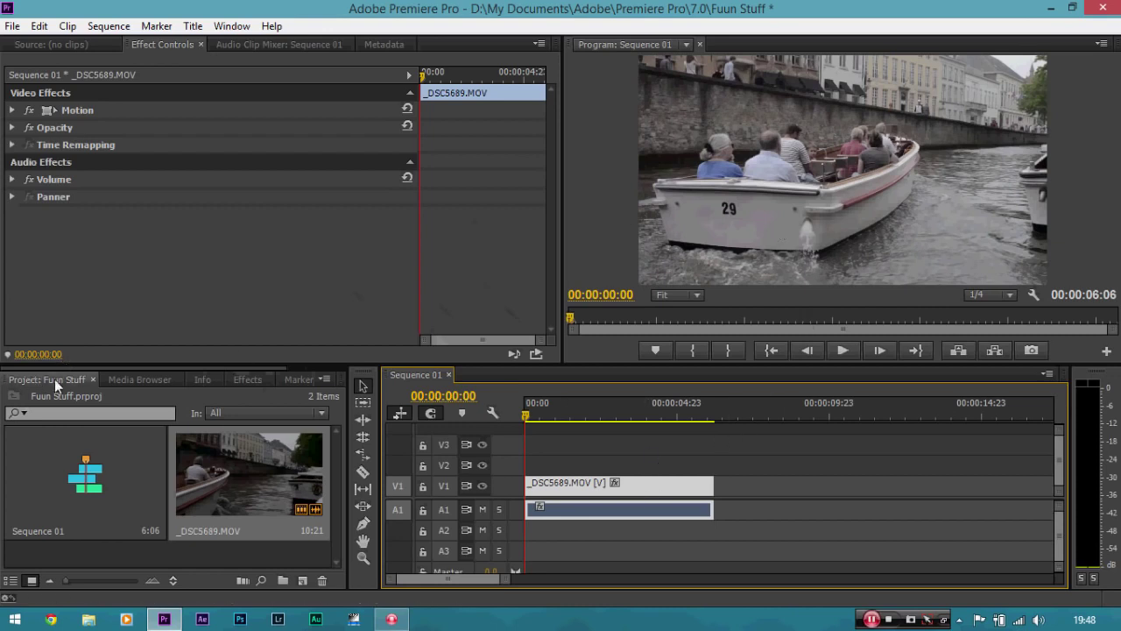
pyautogui.click(242, 380)
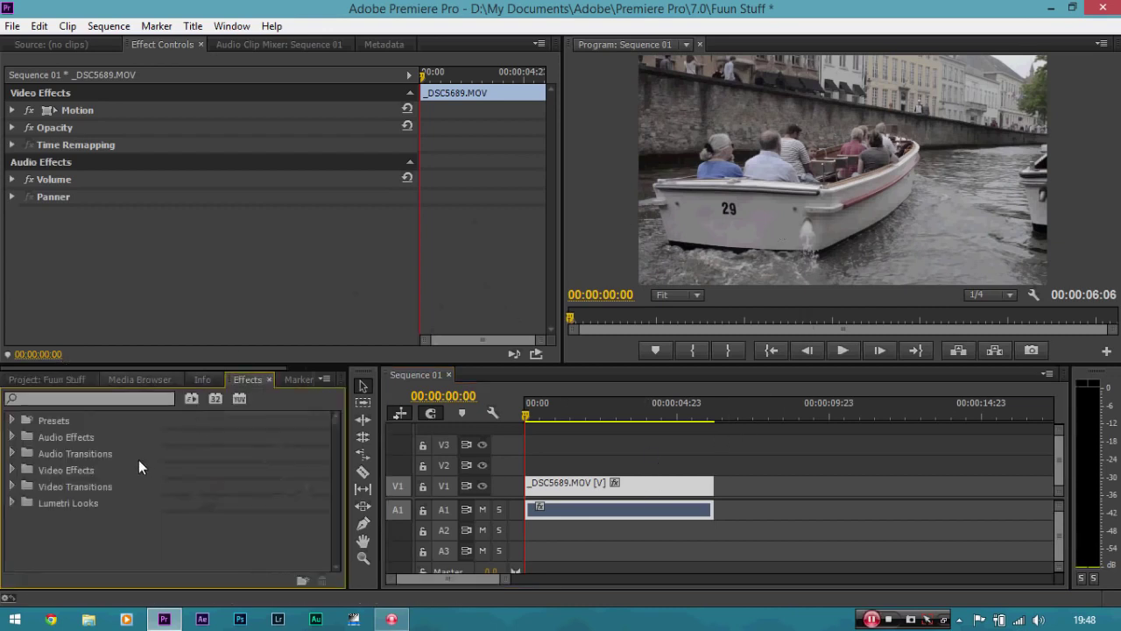
# - Apply Colorista II from Video Effects > Magic Bullet Colorista to the V1 clip
pyautogui.click(13, 471)
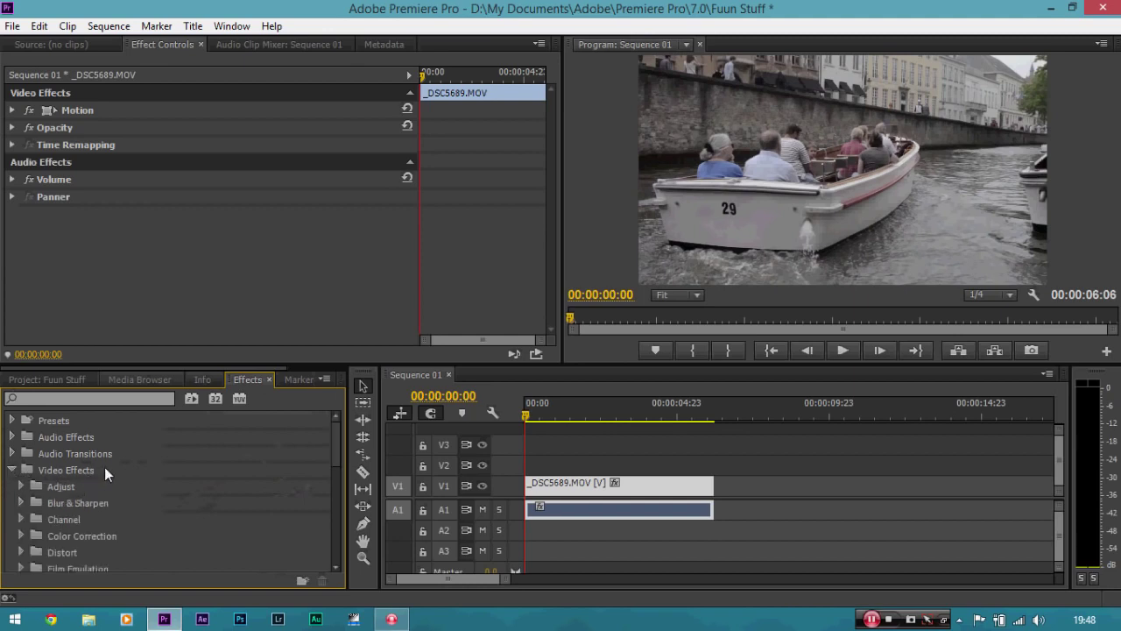
pyautogui.moveTo(340, 442); pyautogui.dragTo(305, 493)
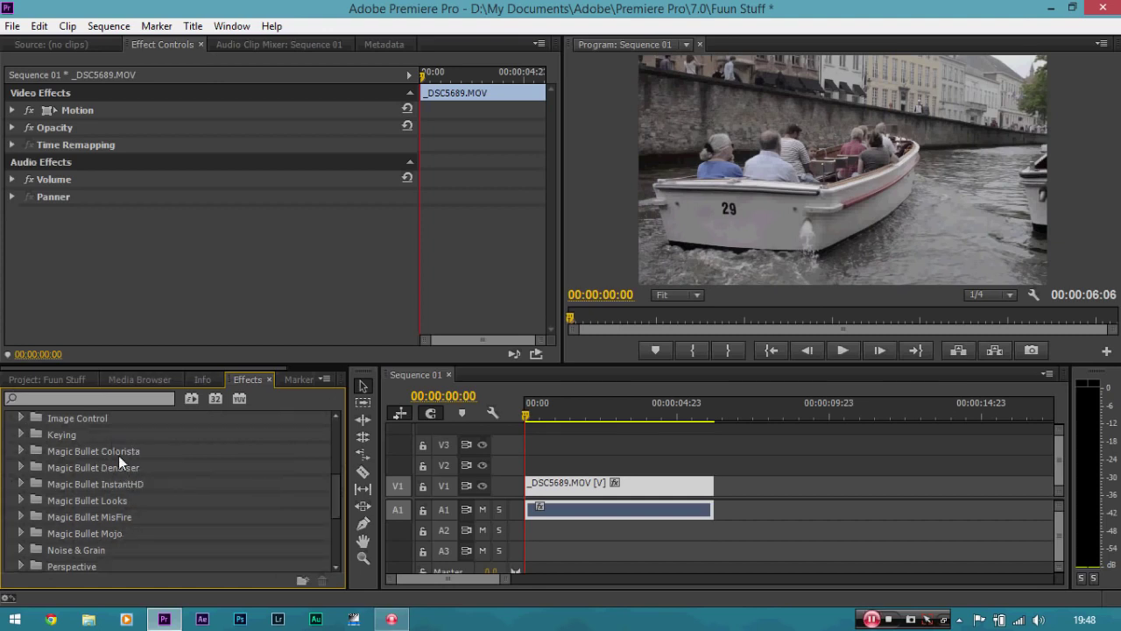
pyautogui.click(21, 450)
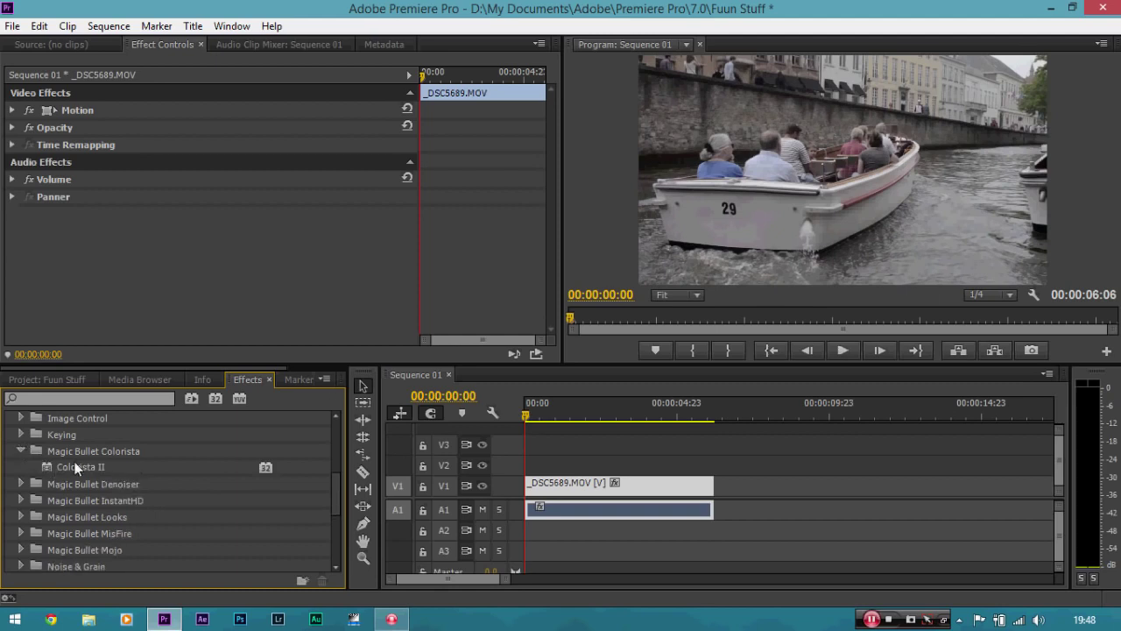
pyautogui.moveTo(57, 463)
pyautogui.mouseDown()
pyautogui.moveTo(512, 467)
pyautogui.moveTo(558, 485)
pyautogui.mouseUp()
# - Expand Color Correction and try applying the Fast Color Corrector effect
pyautogui.moveTo(336, 513); pyautogui.dragTo(355, 461)
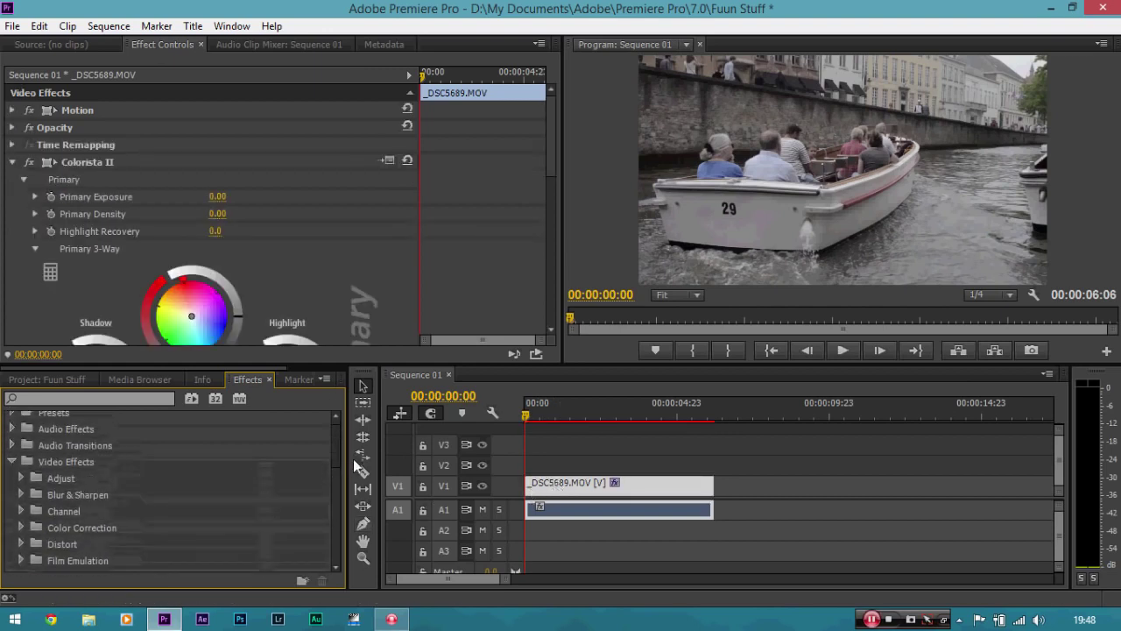
pyautogui.click(21, 521)
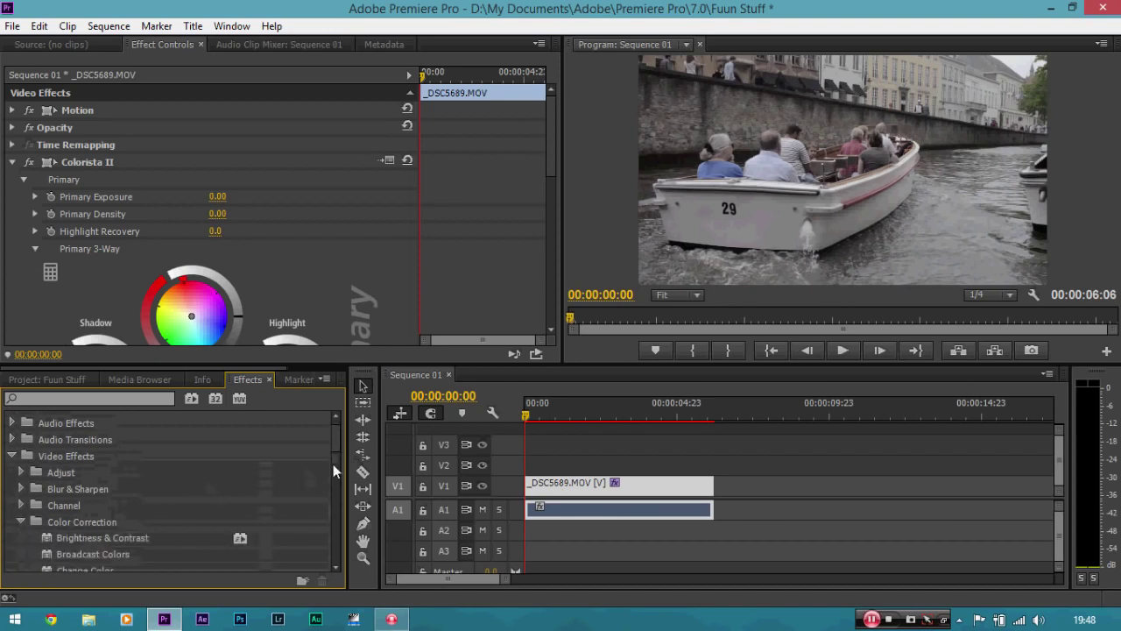
pyautogui.moveTo(336, 432); pyautogui.dragTo(339, 462)
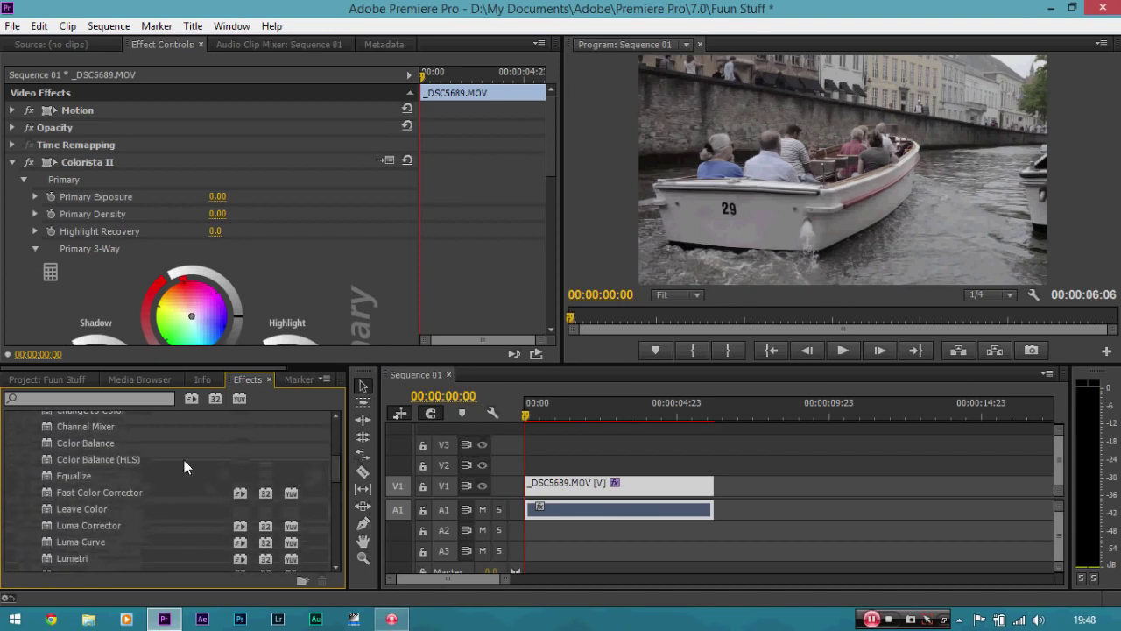
pyautogui.moveTo(137, 490)
pyautogui.mouseDown()
pyautogui.moveTo(257, 450)
pyautogui.moveTo(180, 495)
pyautogui.mouseUp()
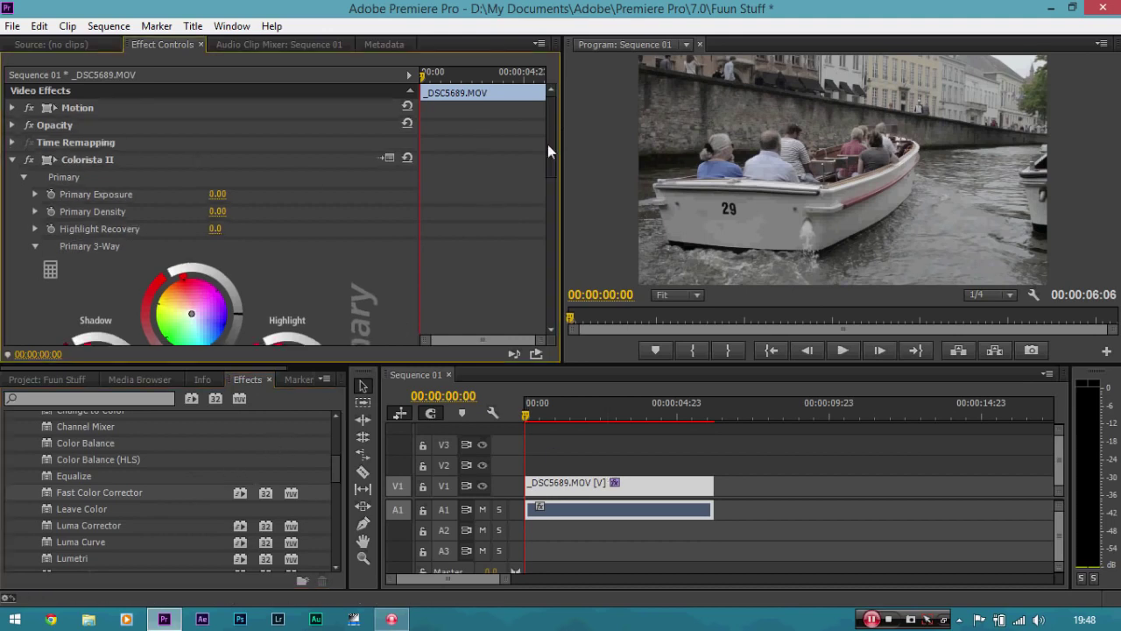
# - Shift Colorista II's Primary 3-Way Shadow wheel toward blue and Midtone wheel toward orange
pyautogui.moveTo(551, 149)
pyautogui.mouseDown()
pyautogui.moveTo(562, 293)
pyautogui.moveTo(560, 158)
pyautogui.moveTo(557, 183)
pyautogui.mouseUp()
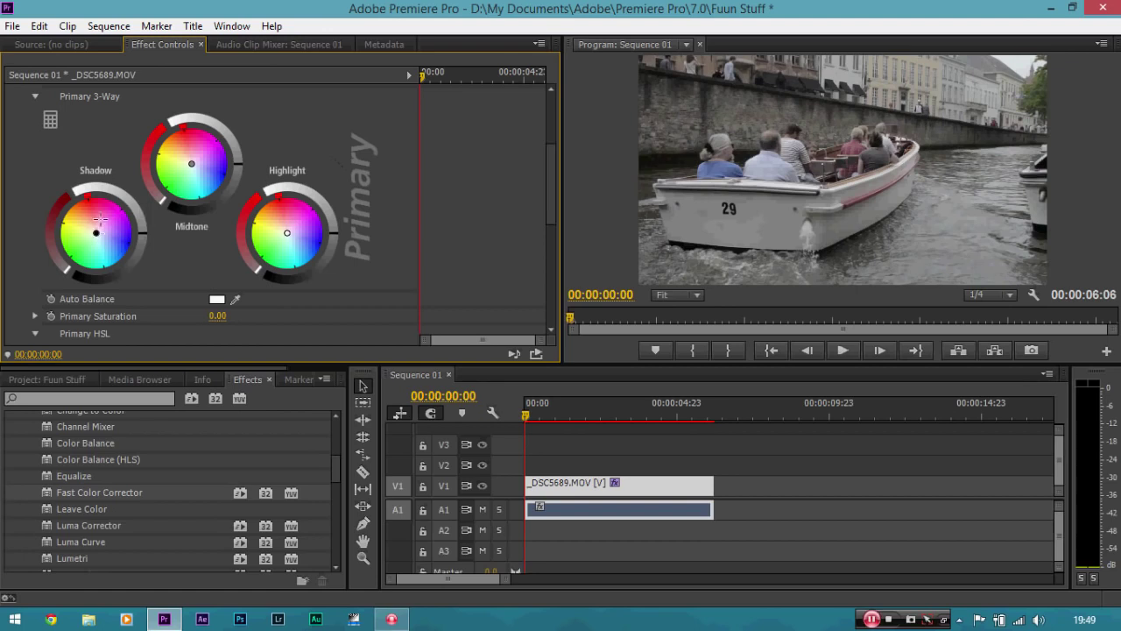
pyautogui.moveTo(67, 270)
pyautogui.mouseDown()
pyautogui.moveTo(54, 212)
pyautogui.moveTo(53, 252)
pyautogui.mouseUp()
pyautogui.moveTo(52, 252); pyautogui.dragTo(49, 232)
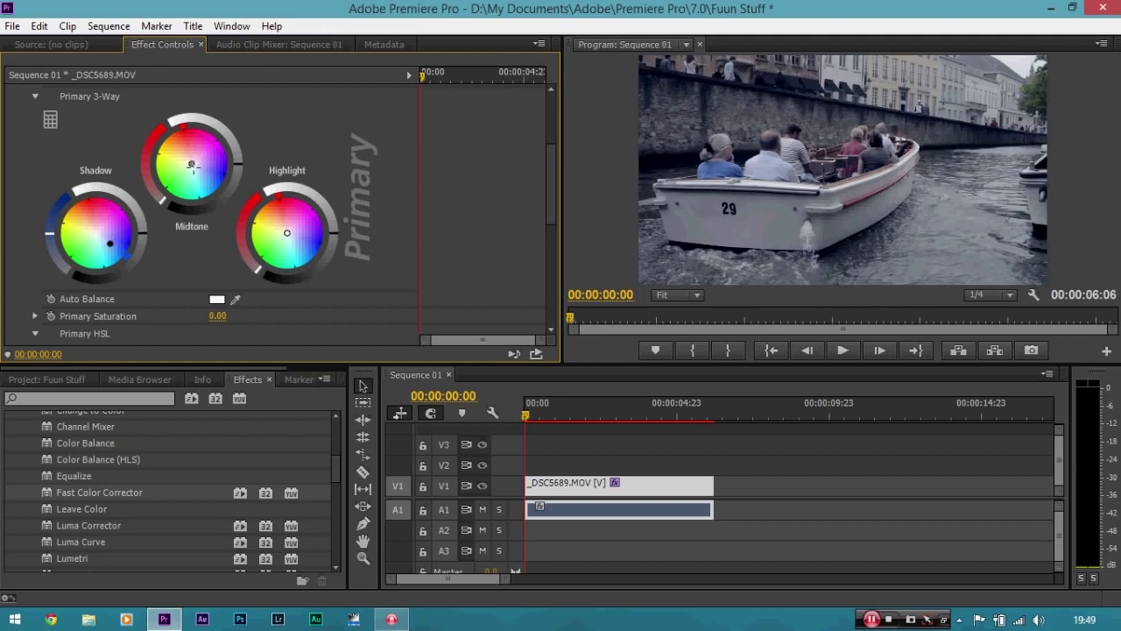
pyautogui.moveTo(192, 163); pyautogui.dragTo(178, 147)
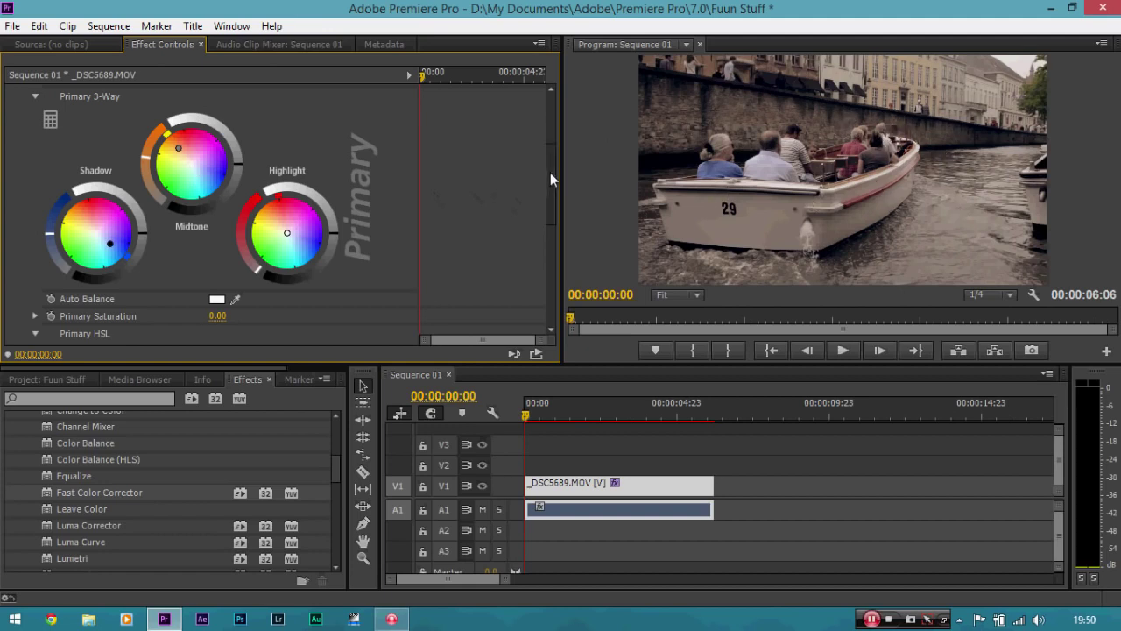
# - Raise Colorista II's Primary Saturation to 100
pyautogui.moveTo(550, 172); pyautogui.dragTo(551, 188)
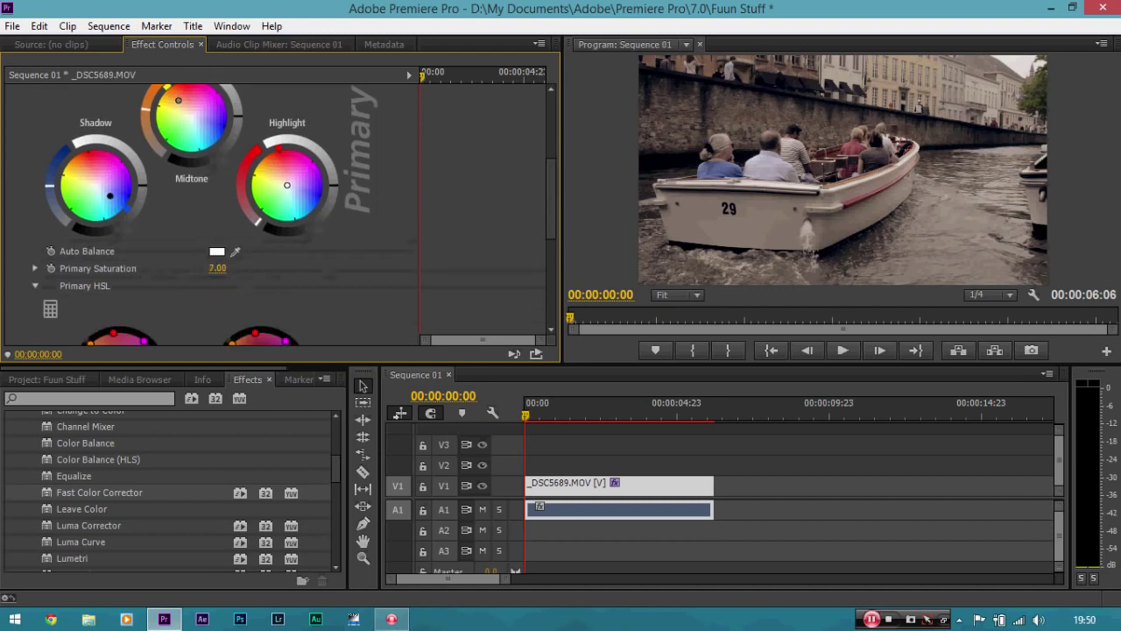
pyautogui.moveTo(217, 268); pyautogui.dragTo(273, 268)
pyautogui.scroll(1, 549, 211)
pyautogui.scroll(1, 550, 208)
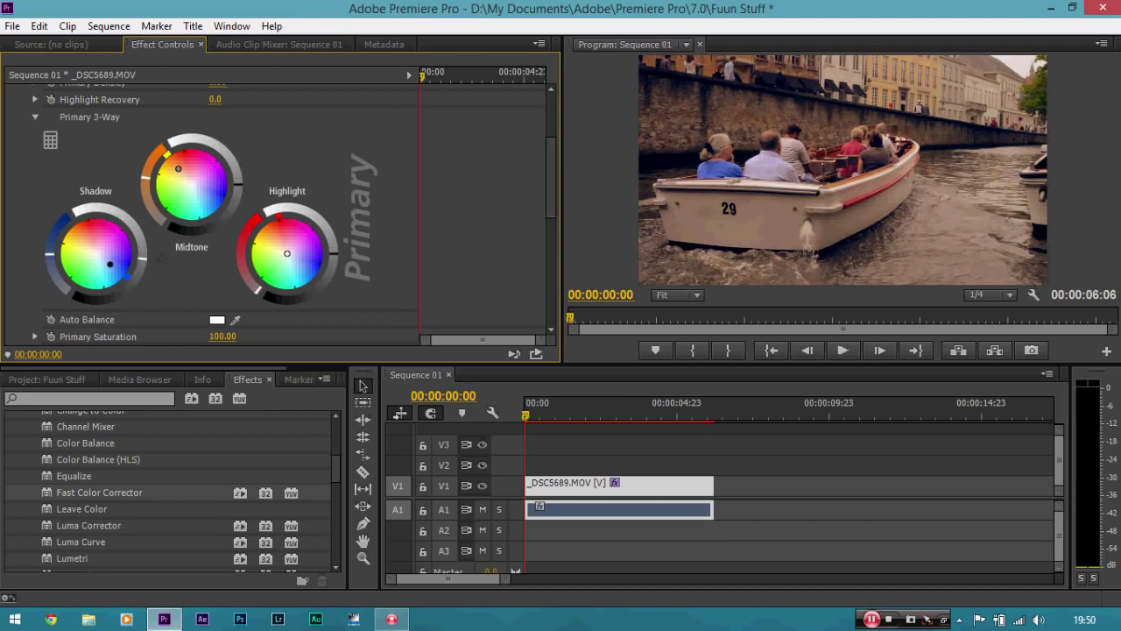
# - Undo a shadow darkening, darken midtones slightly, and neutralise the sepia tint
pyautogui.moveTo(142, 257); pyautogui.dragTo(142, 260)
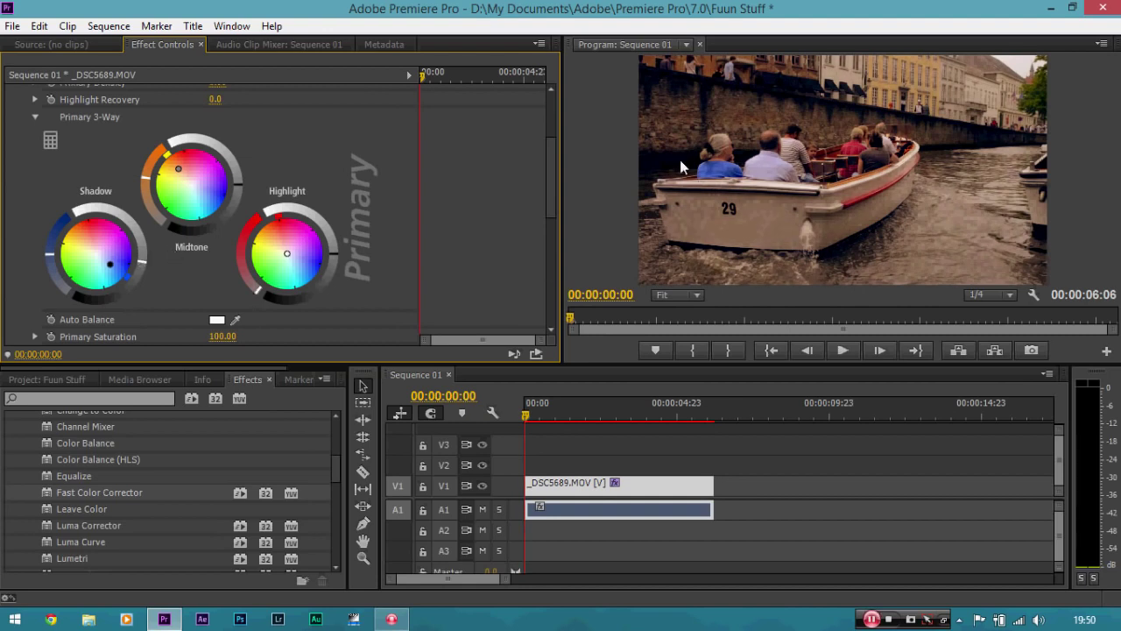
pyautogui.hotkey('ctrl', 'z')
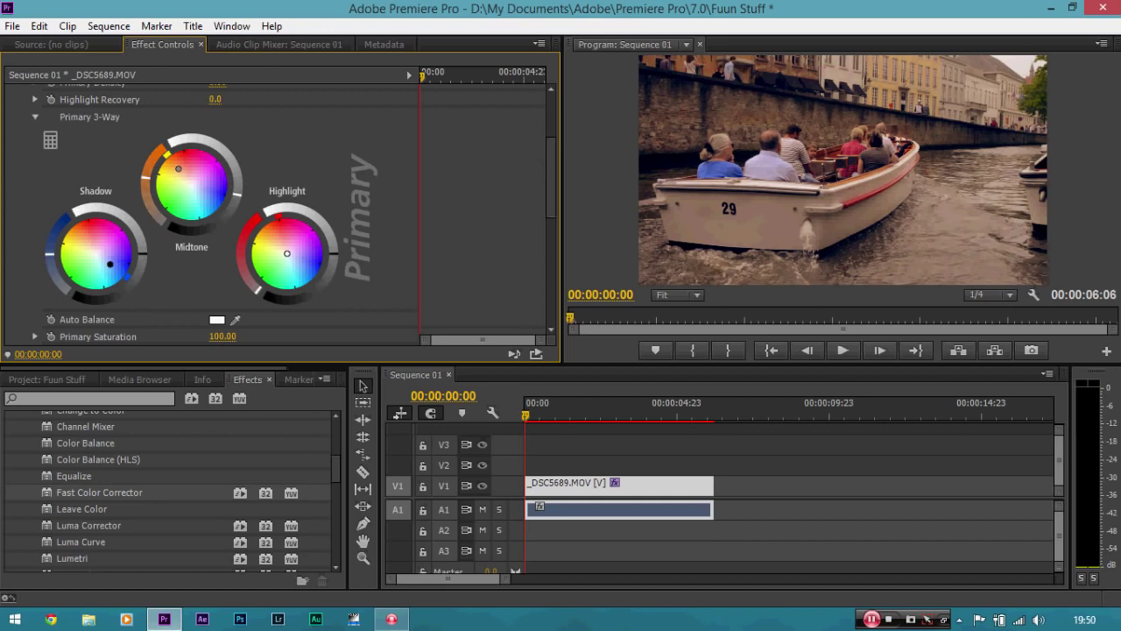
pyautogui.moveTo(237, 193); pyautogui.dragTo(236, 201)
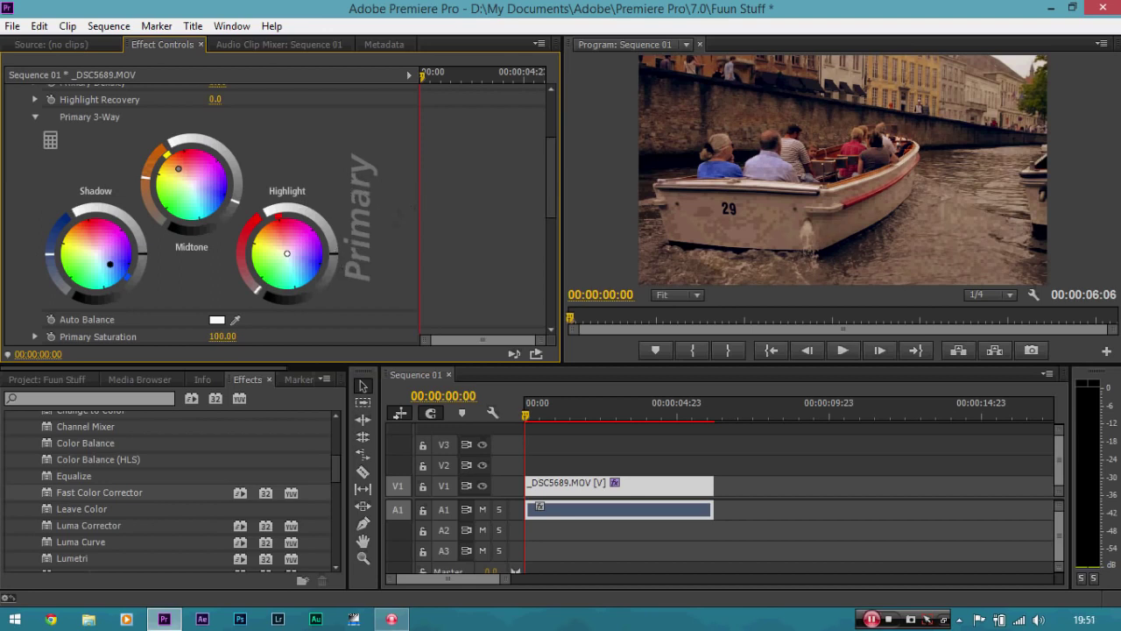
pyautogui.moveTo(333, 243); pyautogui.dragTo(333, 242)
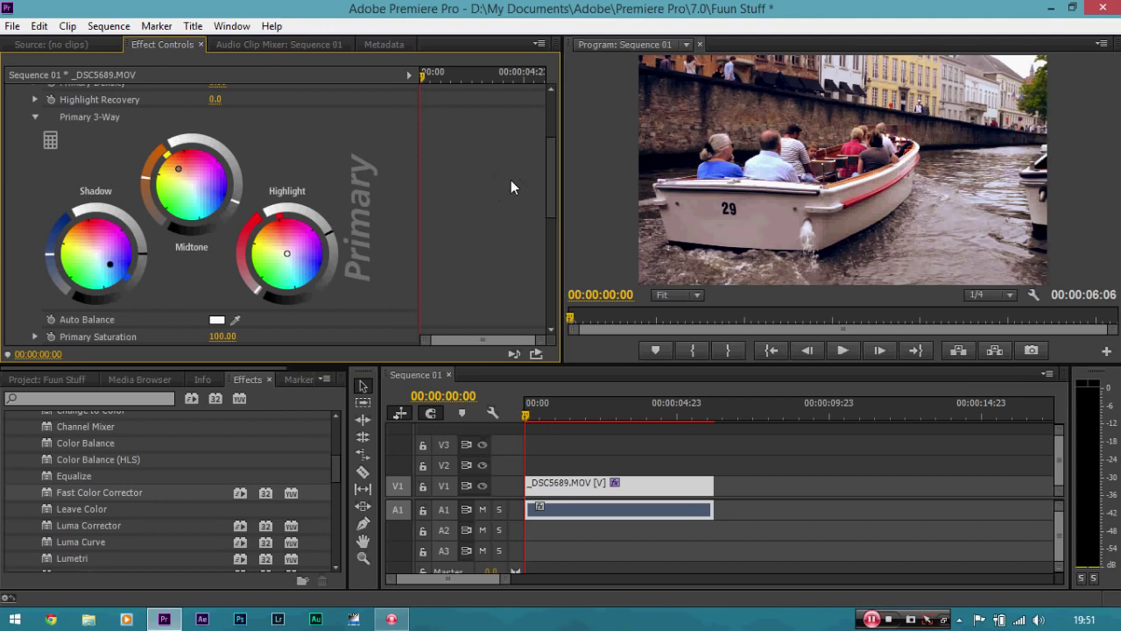
pyautogui.moveTo(550, 179); pyautogui.dragTo(554, 141)
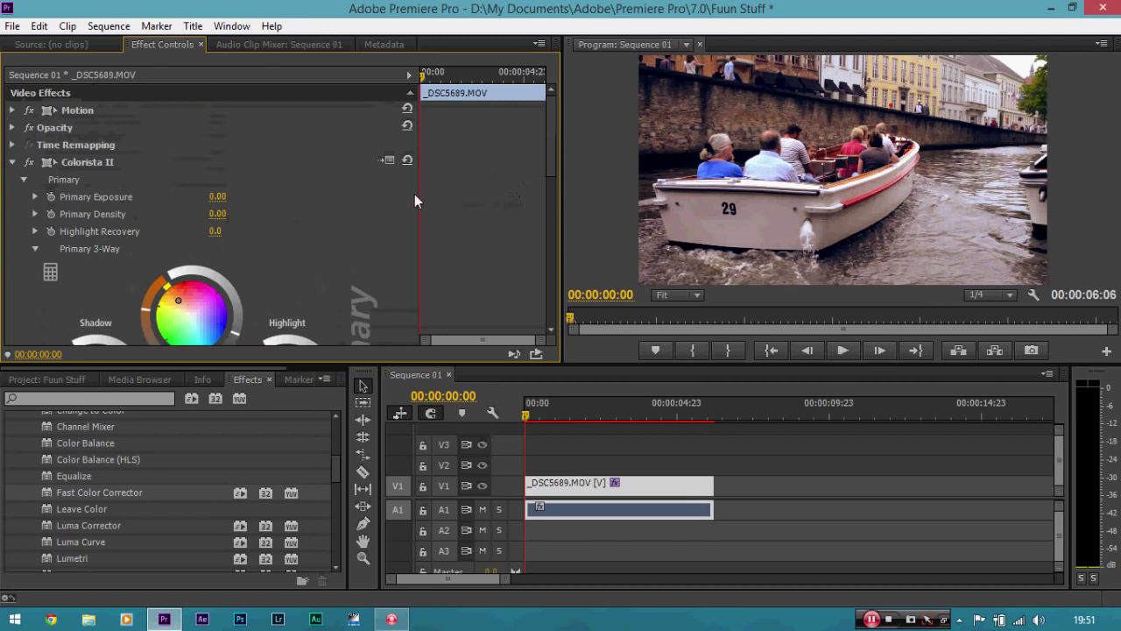
pyautogui.click(27, 162)
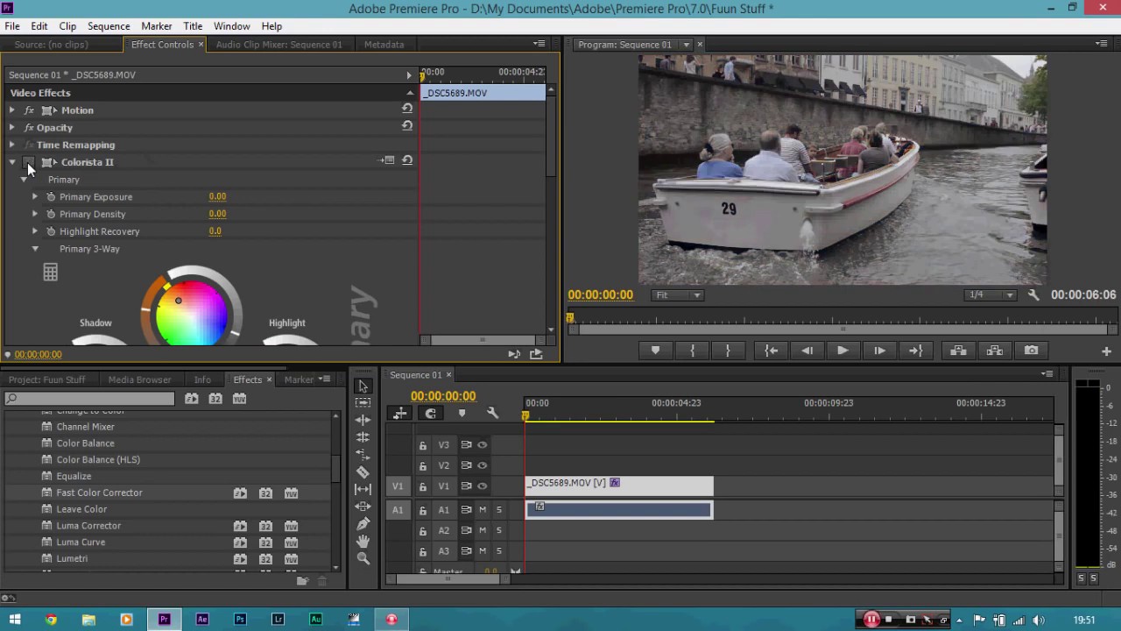
pyautogui.click(28, 163)
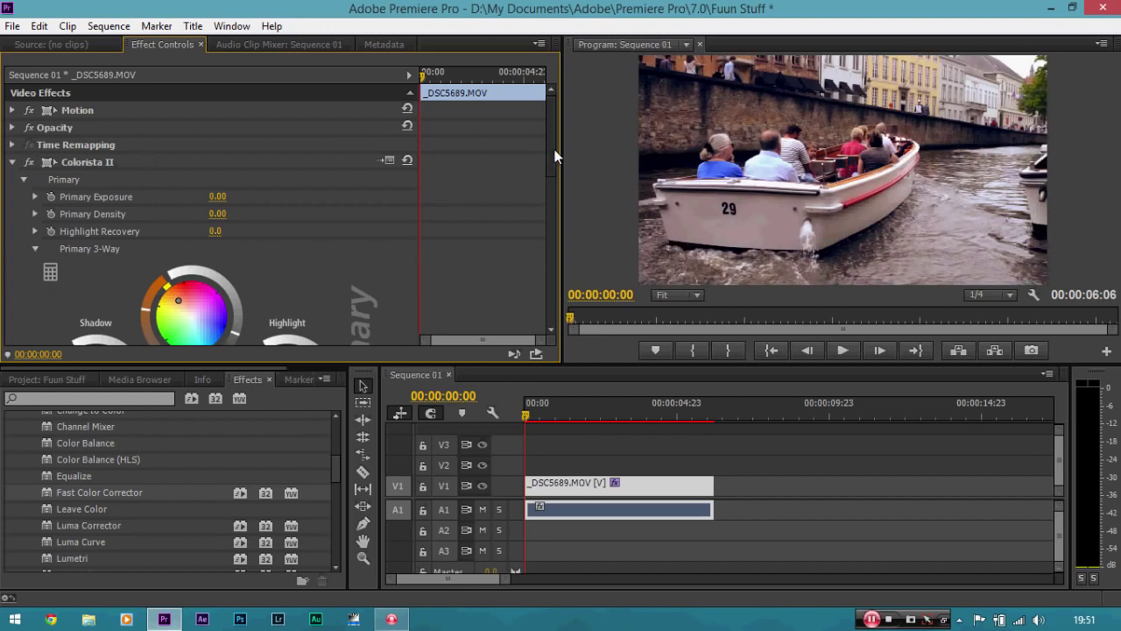
pyautogui.scroll(-5, 557, 179)
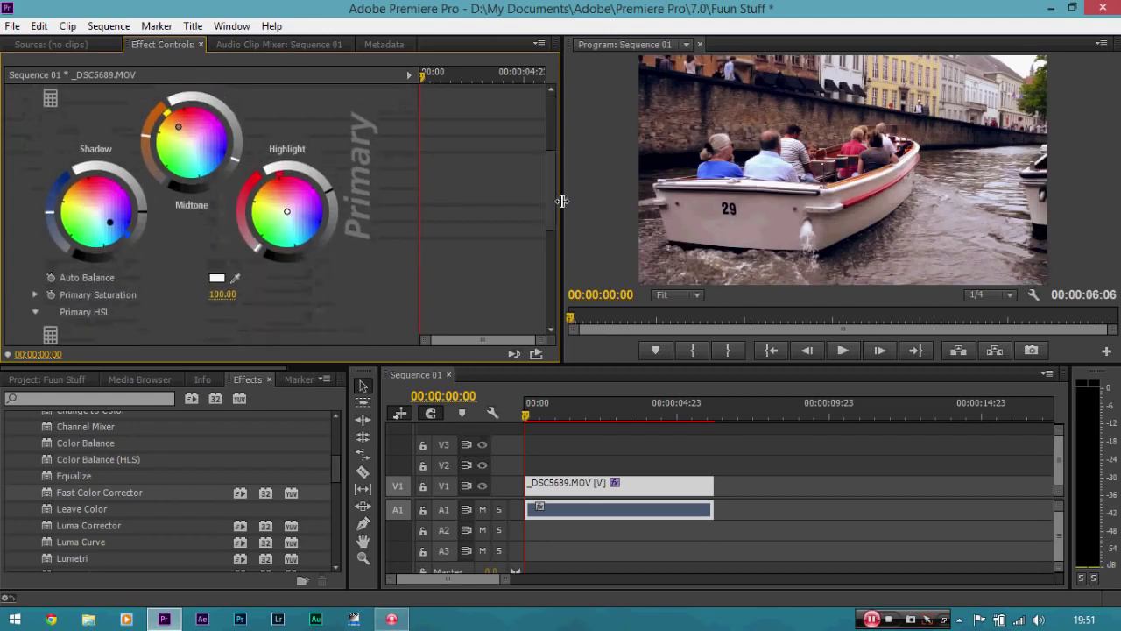
pyautogui.moveTo(553, 173); pyautogui.dragTo(550, 108)
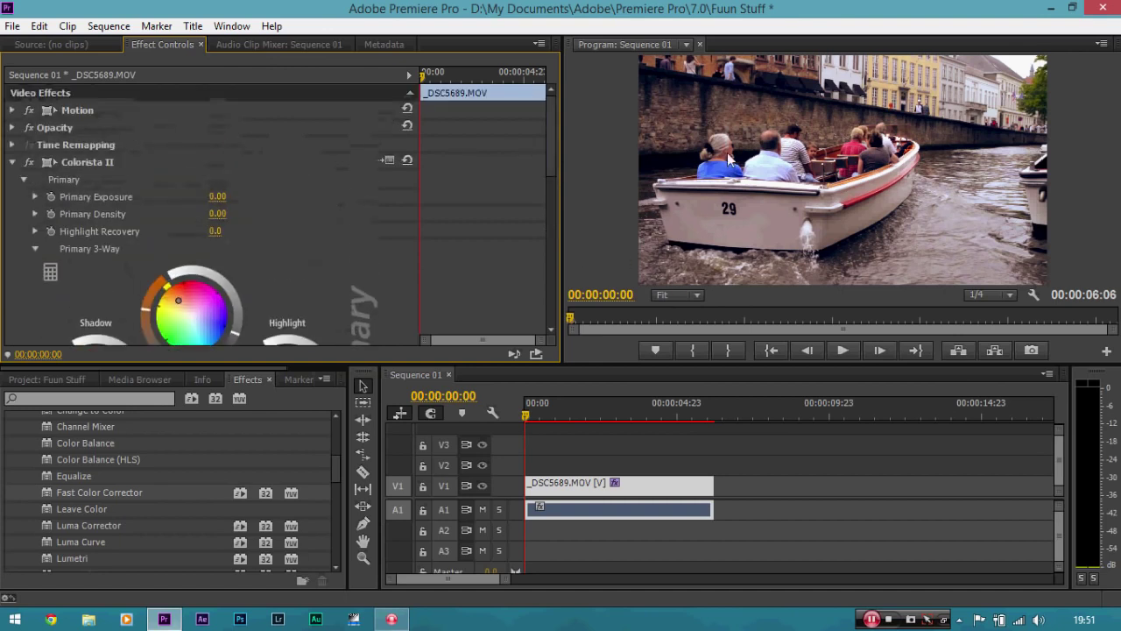
# - Zoom the Program monitor to 150% and pan the view with the Hand tool
pyautogui.click(691, 296)
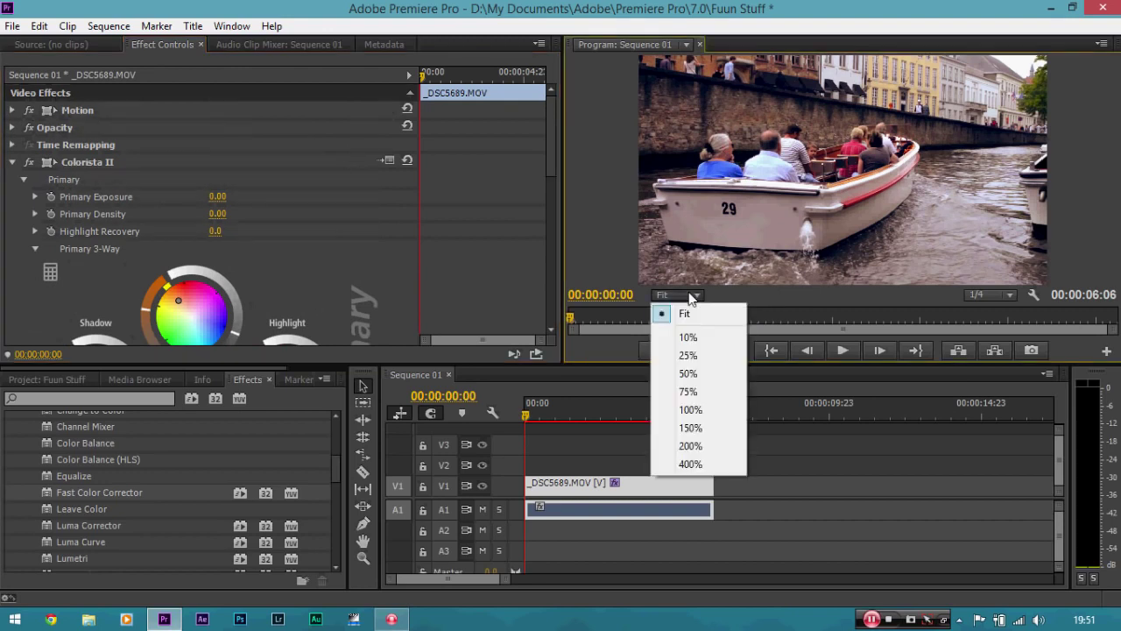
pyautogui.click(690, 429)
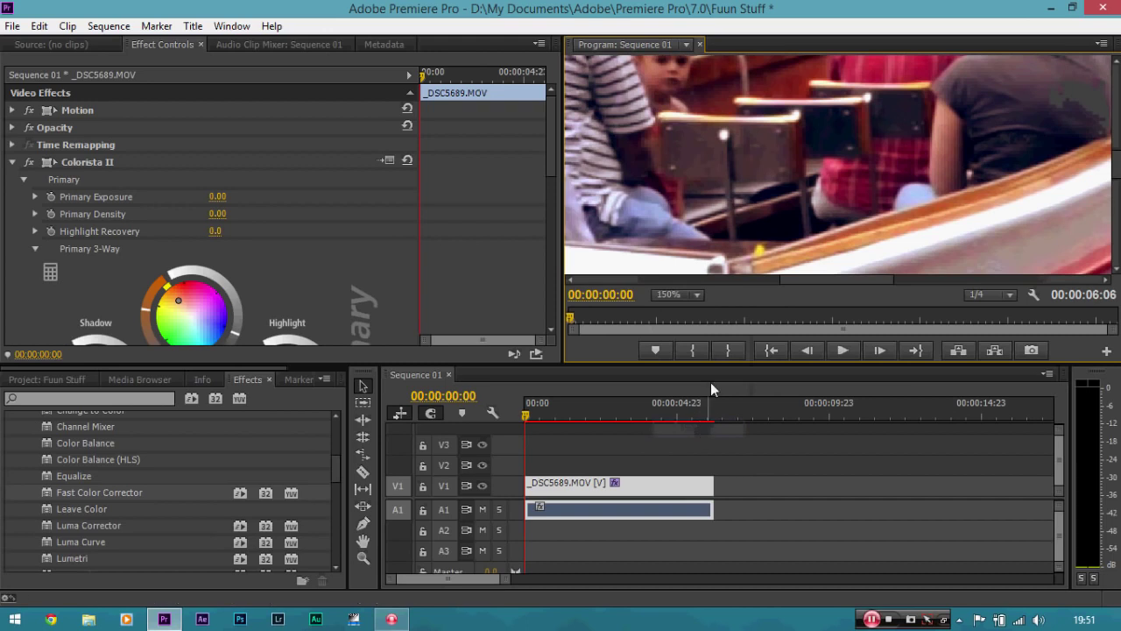
pyautogui.press('h')
pyautogui.moveTo(669, 185)
pyautogui.mouseDown()
pyautogui.moveTo(761, 211)
pyautogui.moveTo(783, 155)
pyautogui.mouseUp()
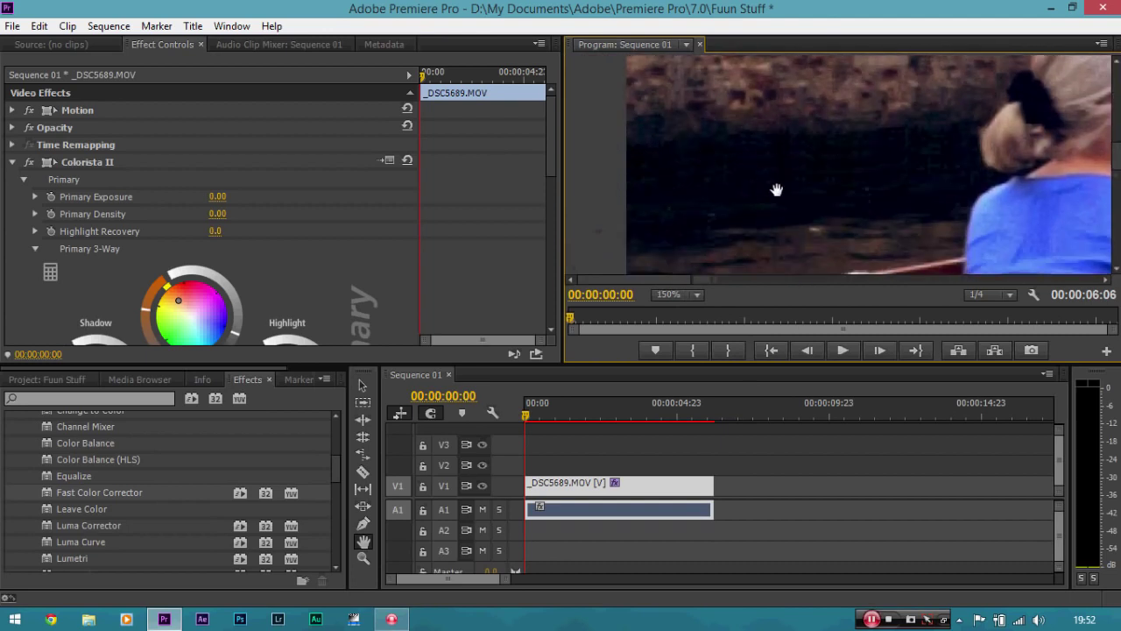
pyautogui.scroll(-3, 545, 149)
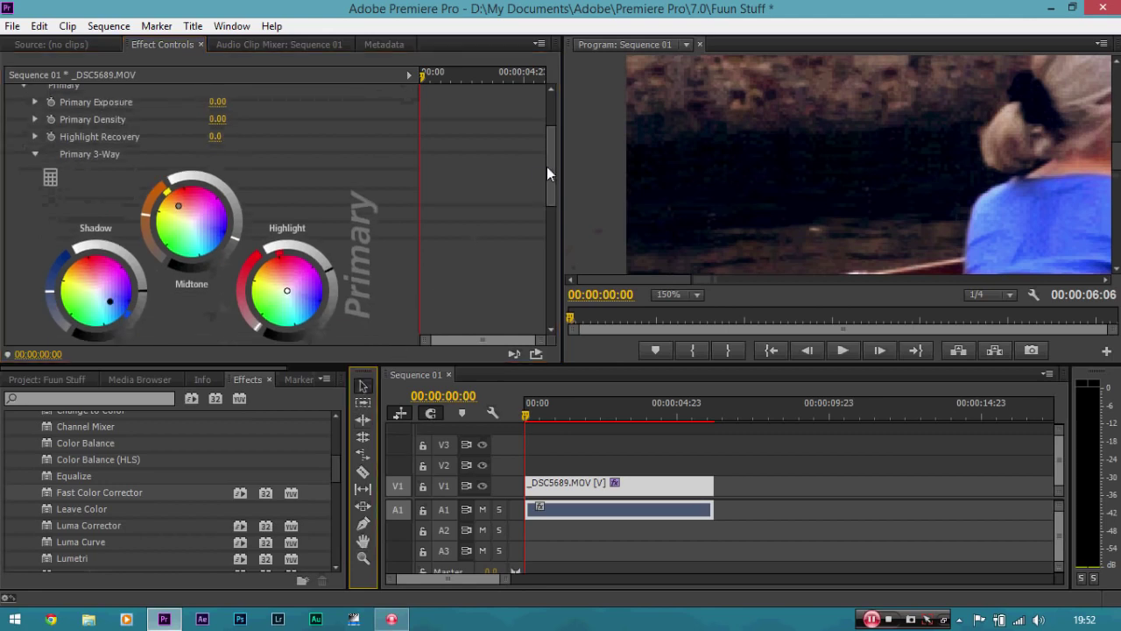
pyautogui.scroll(2, 552, 156)
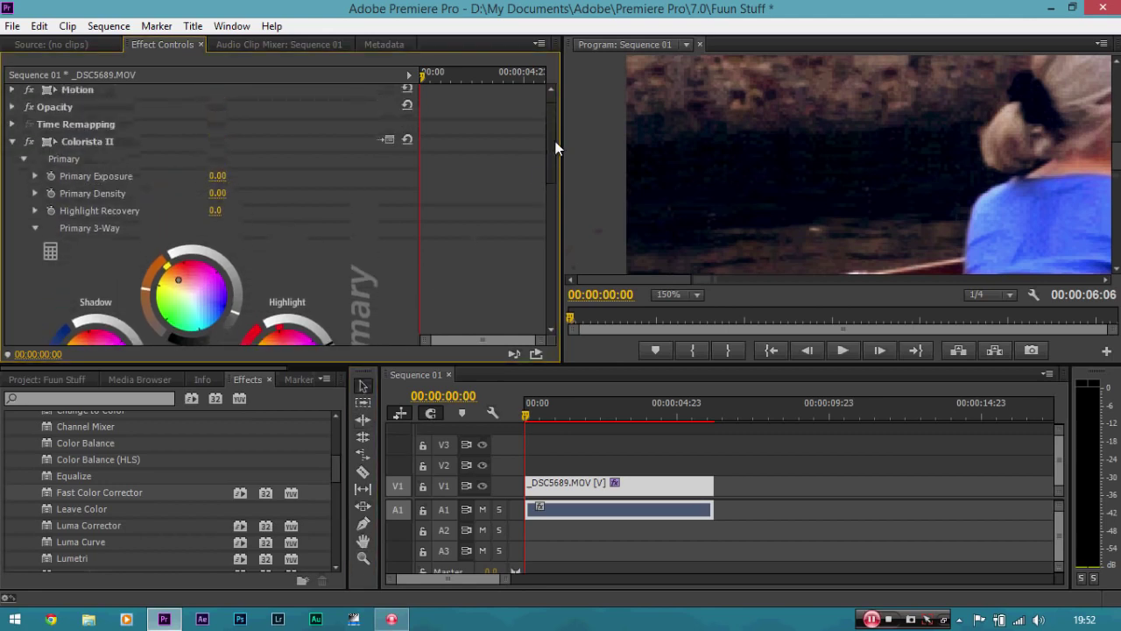
# - Toggle Colorista II to compare, then lift the Shadow wheel to brighten dark areas
pyautogui.click(28, 141)
pyautogui.click(29, 142)
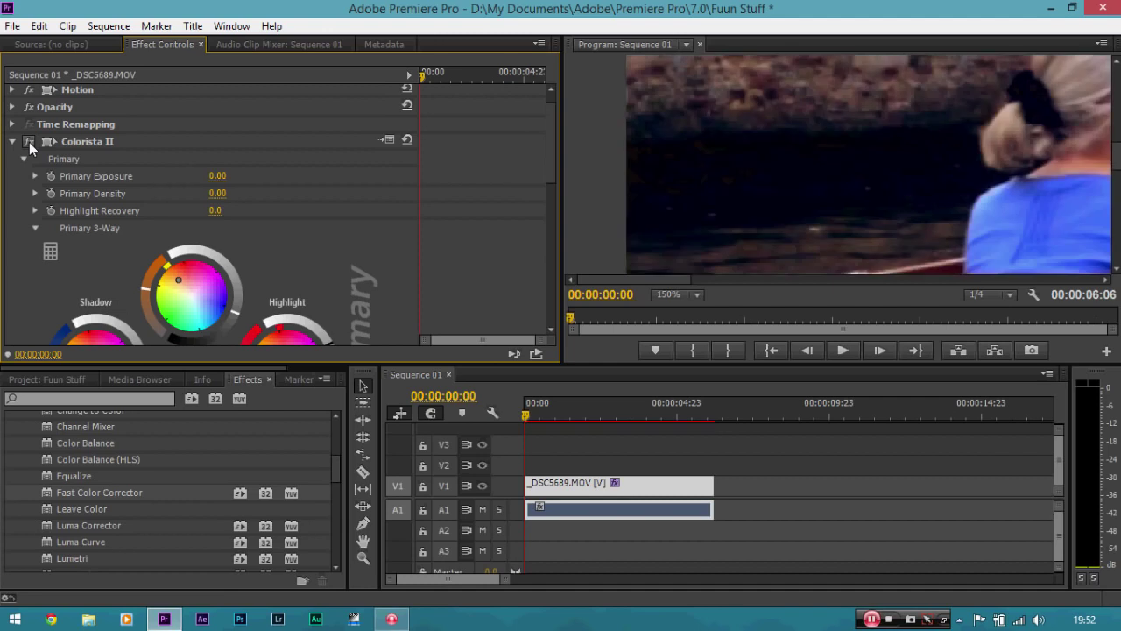
pyautogui.click(29, 142)
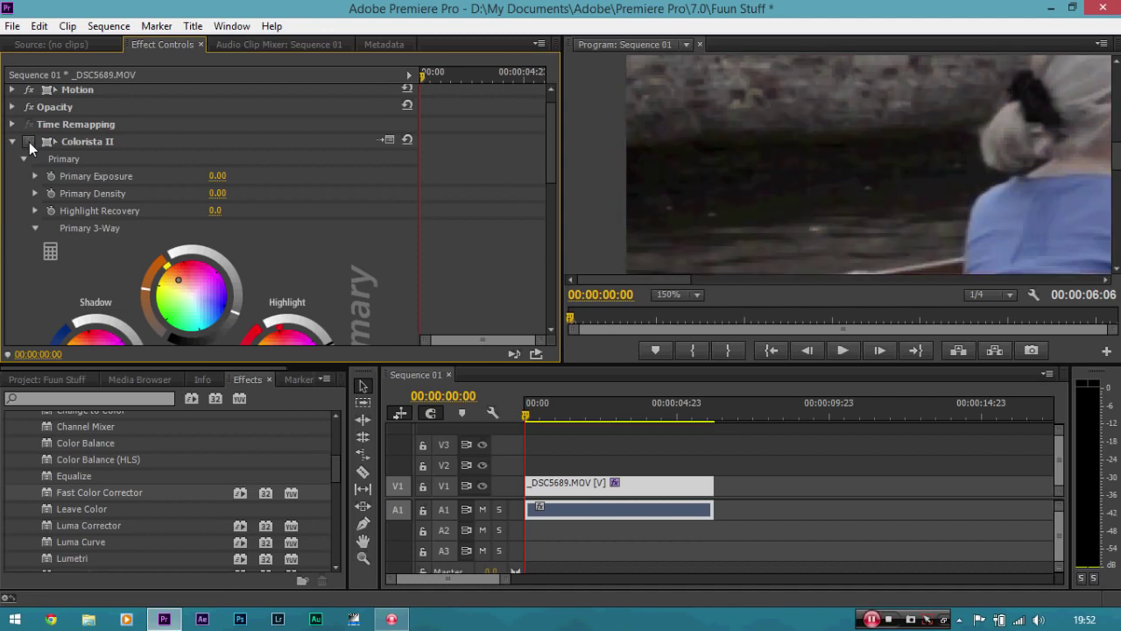
pyautogui.click(29, 142)
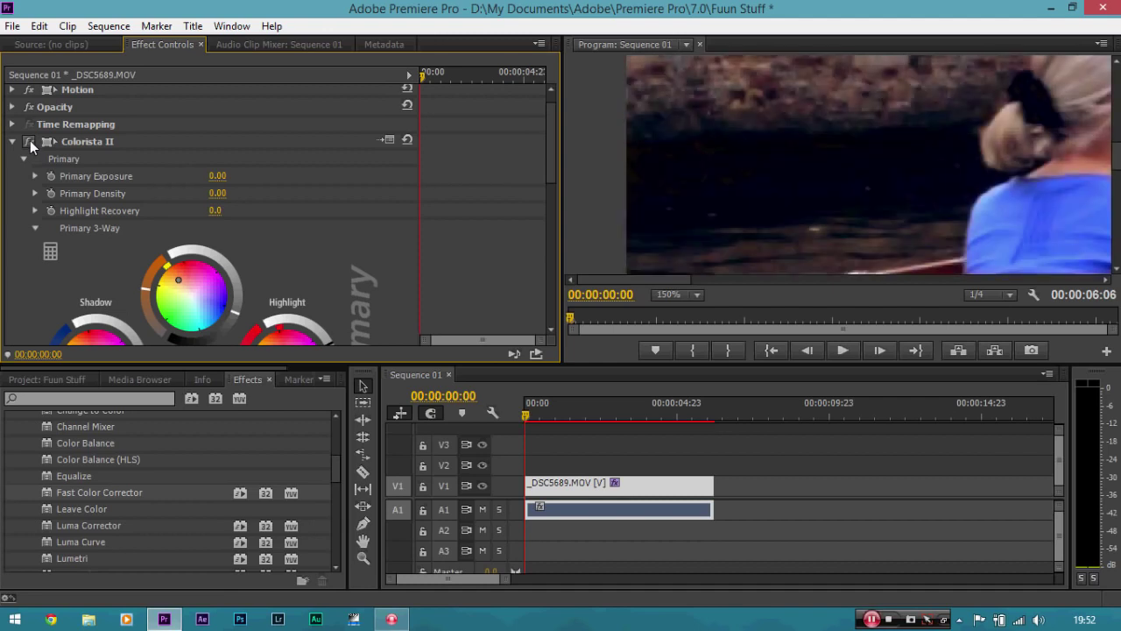
pyautogui.moveTo(552, 136); pyautogui.dragTo(550, 171)
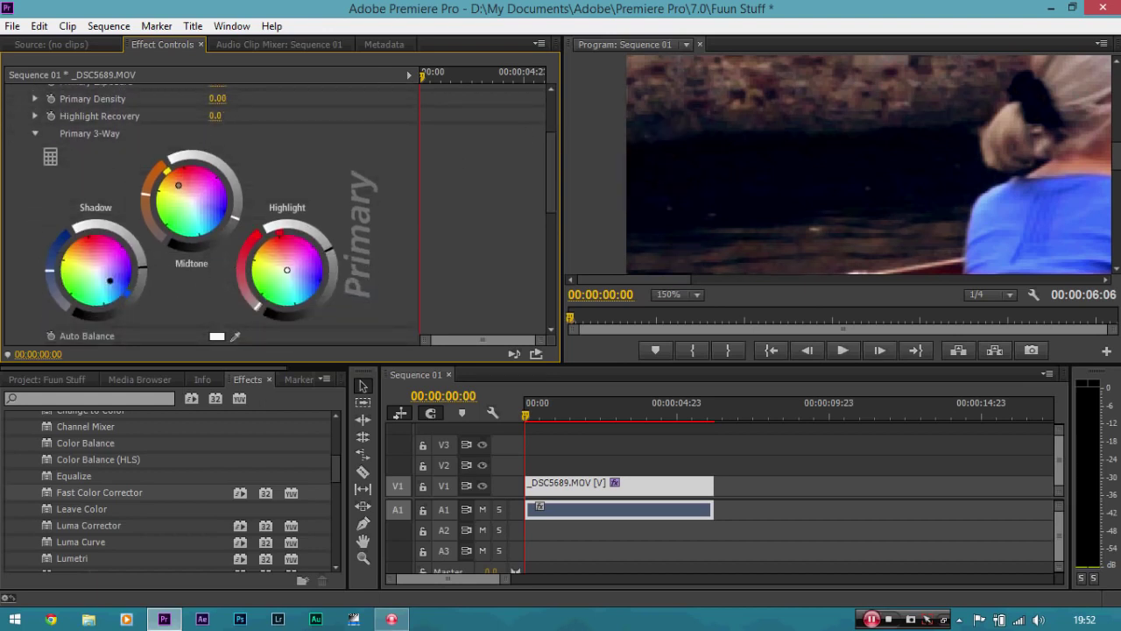
pyautogui.moveTo(142, 268); pyautogui.dragTo(143, 265)
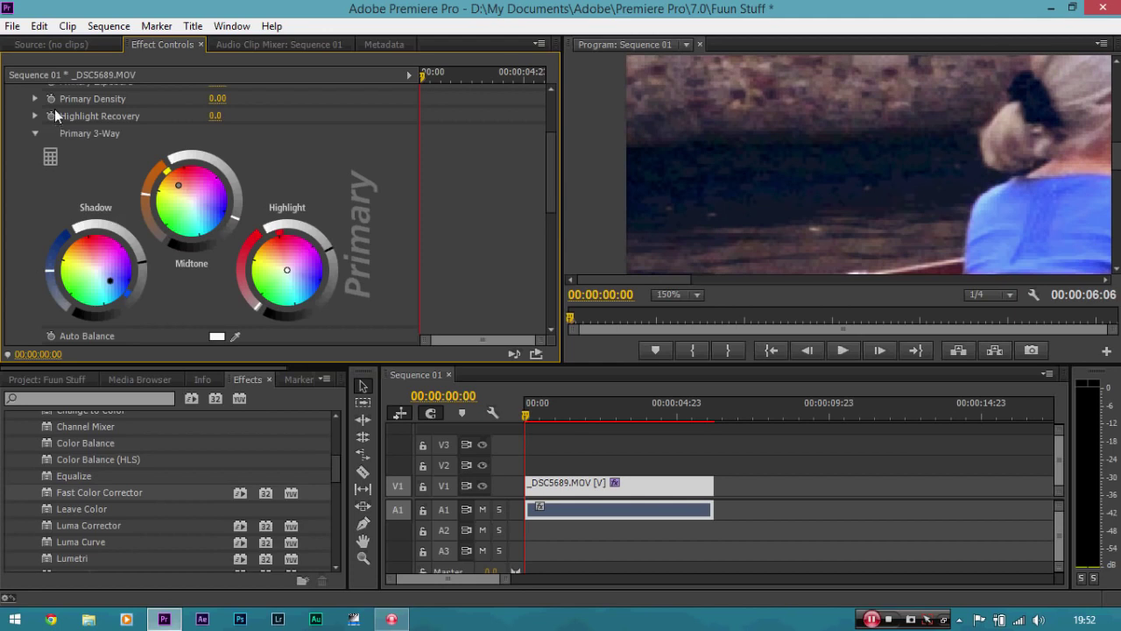
# - Compare graded and ungraded views, leave the grade off, and set monitor zoom to Fit
pyautogui.scroll(3, 201, 174)
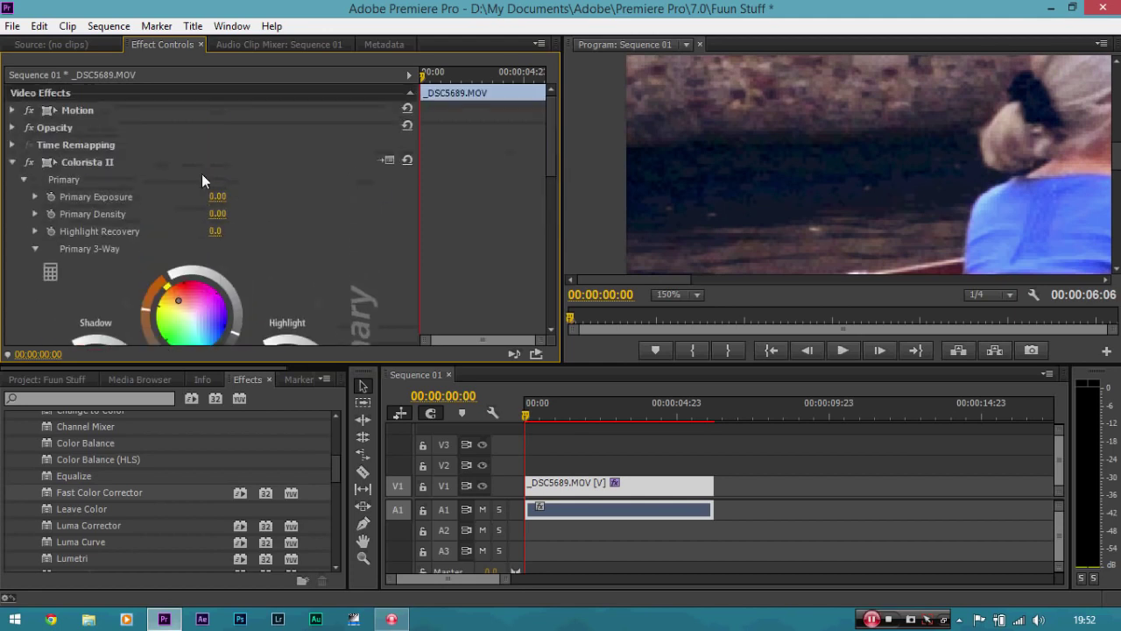
pyautogui.click(30, 164)
pyautogui.click(29, 163)
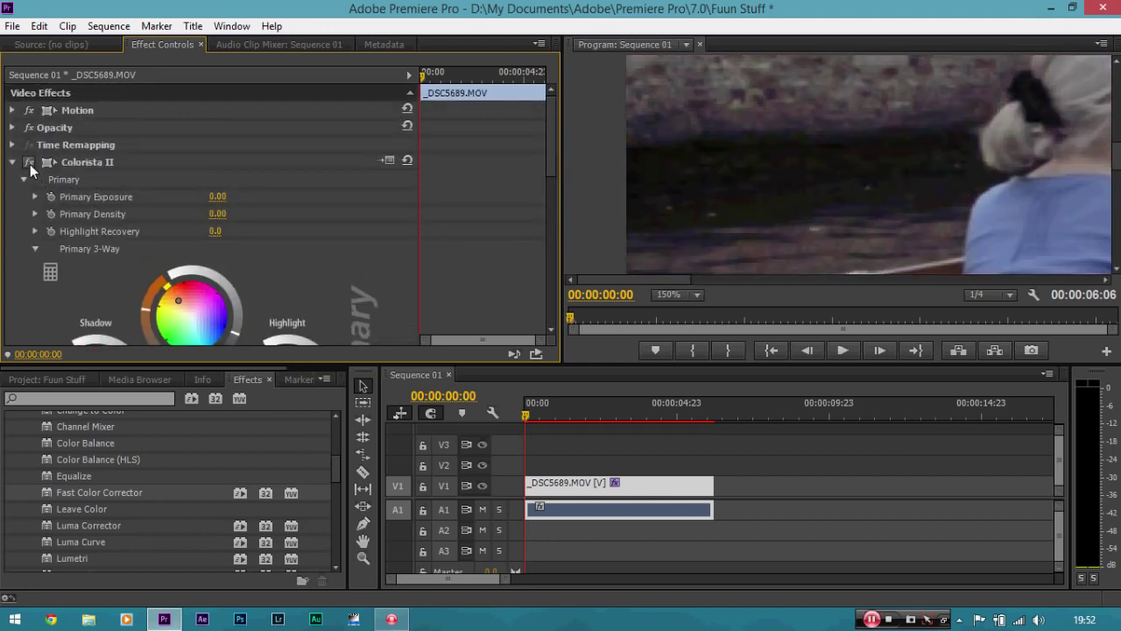
pyautogui.click(29, 164)
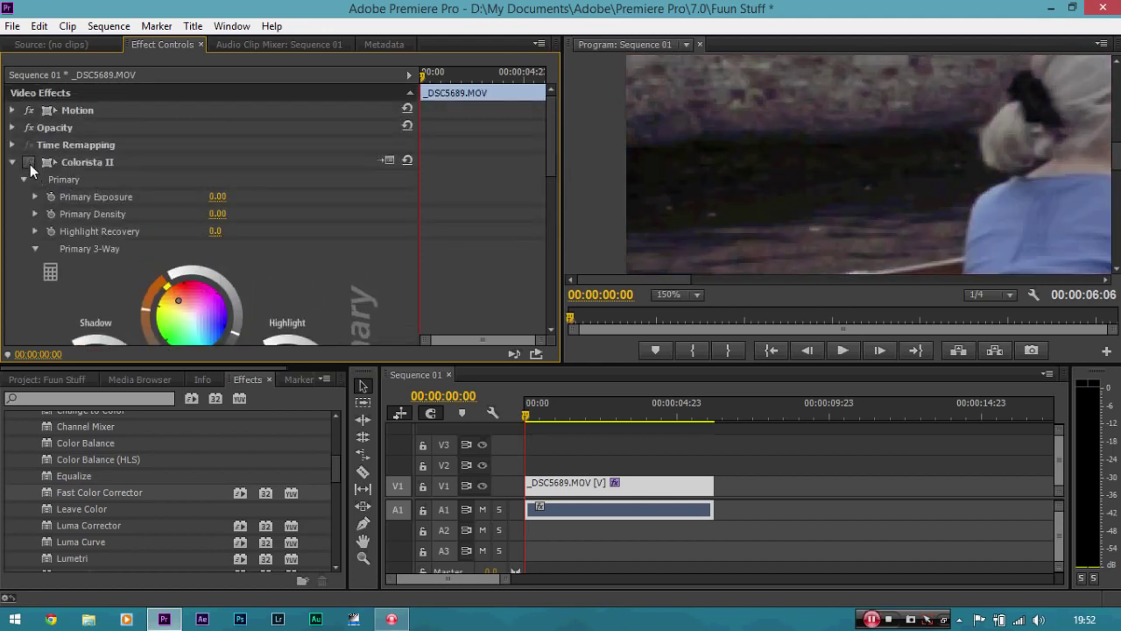
pyautogui.click(690, 296)
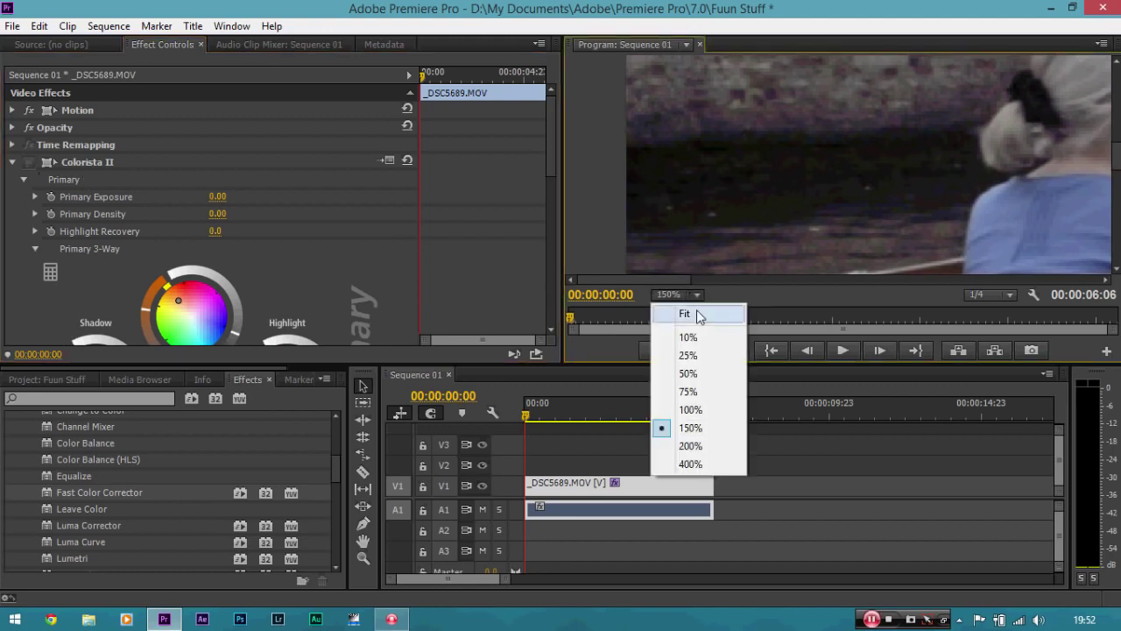
pyautogui.click(692, 314)
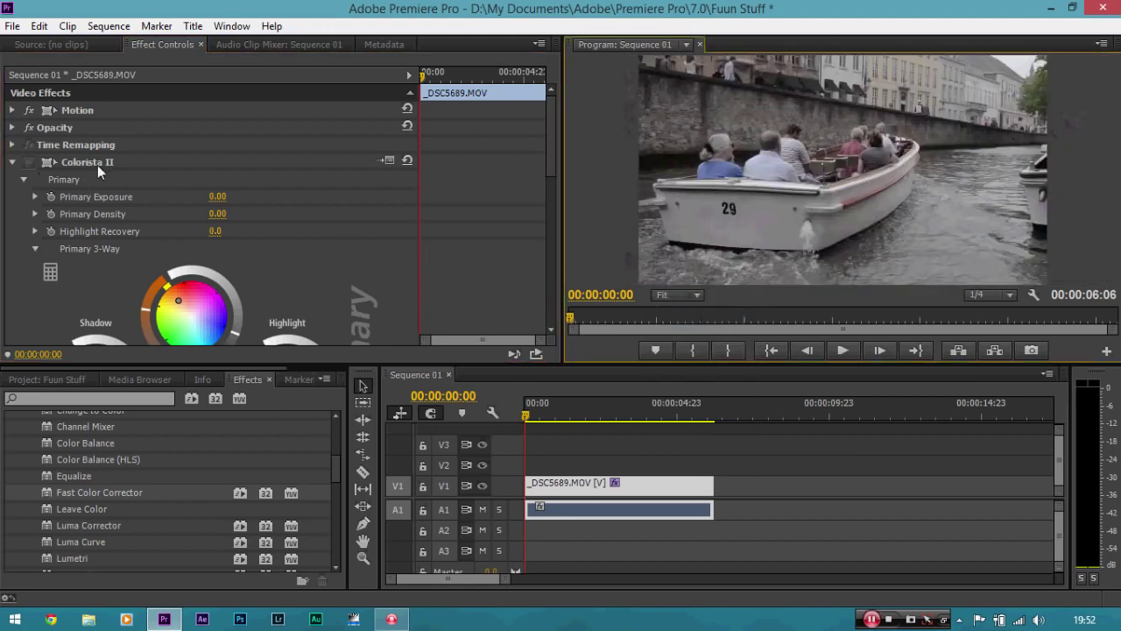
pyautogui.click(33, 161)
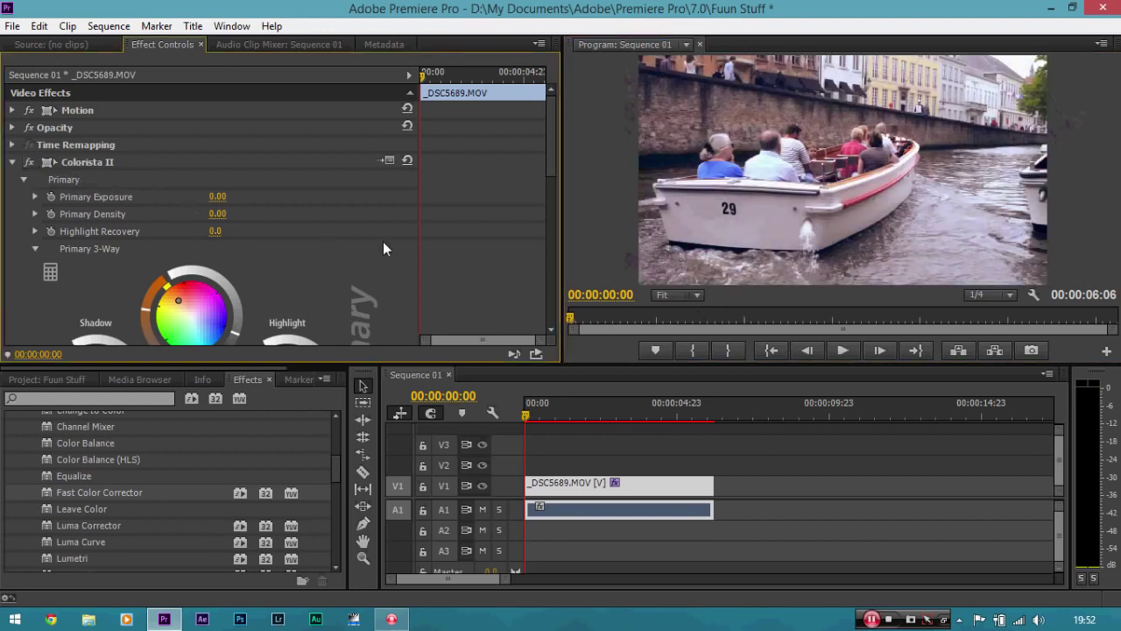
pyautogui.moveTo(553, 160); pyautogui.dragTo(551, 179)
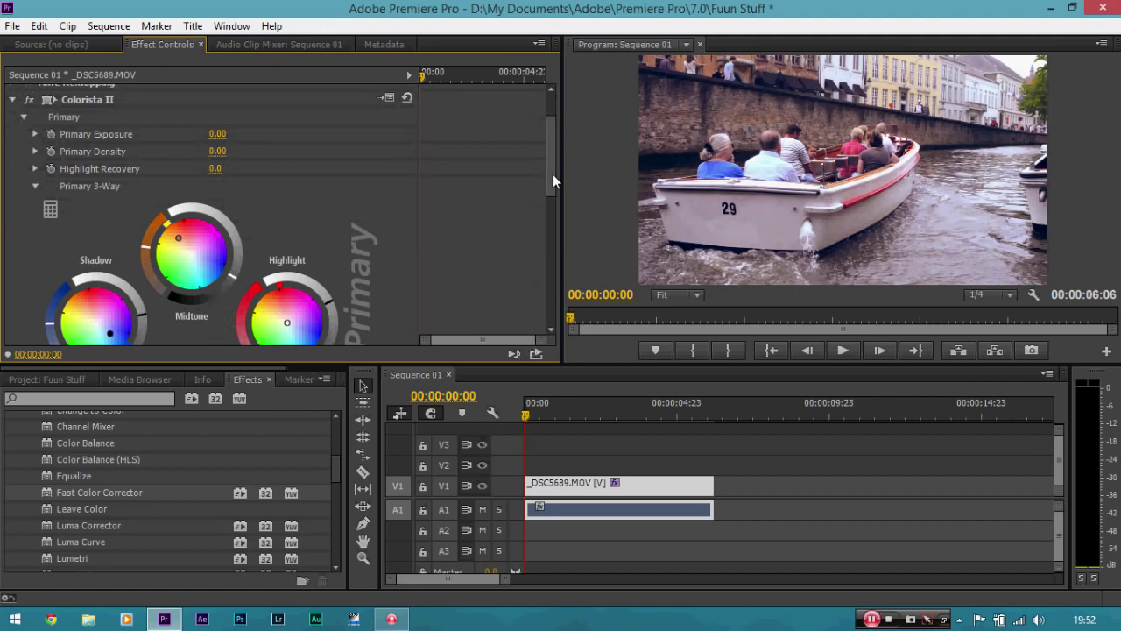
pyautogui.moveTo(553, 174); pyautogui.dragTo(545, 290)
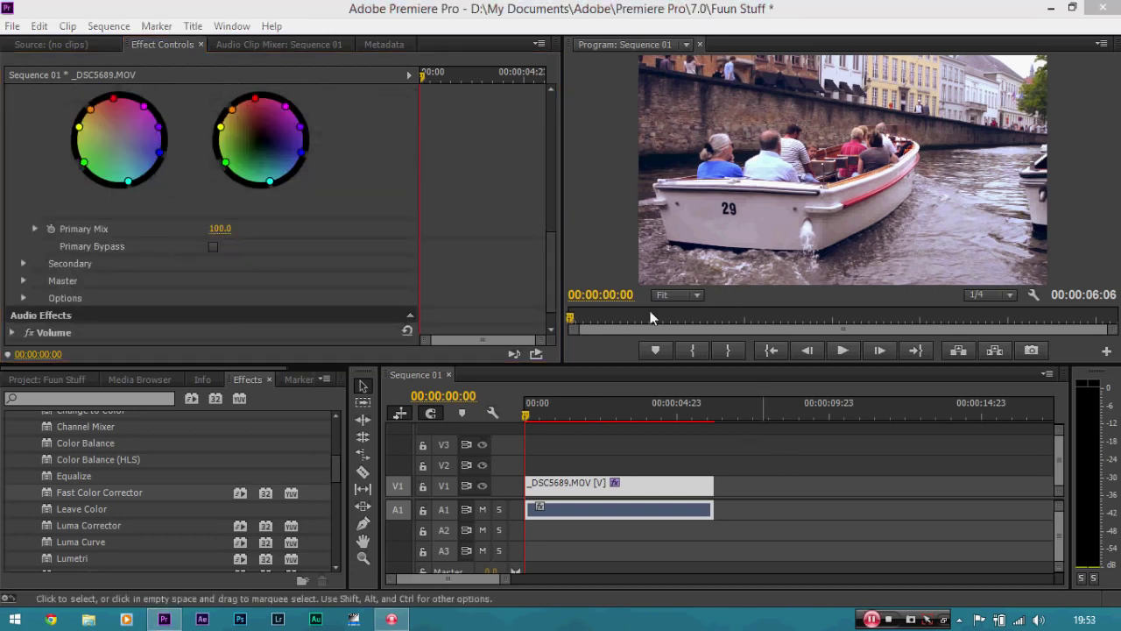
pyautogui.click(508, 218)
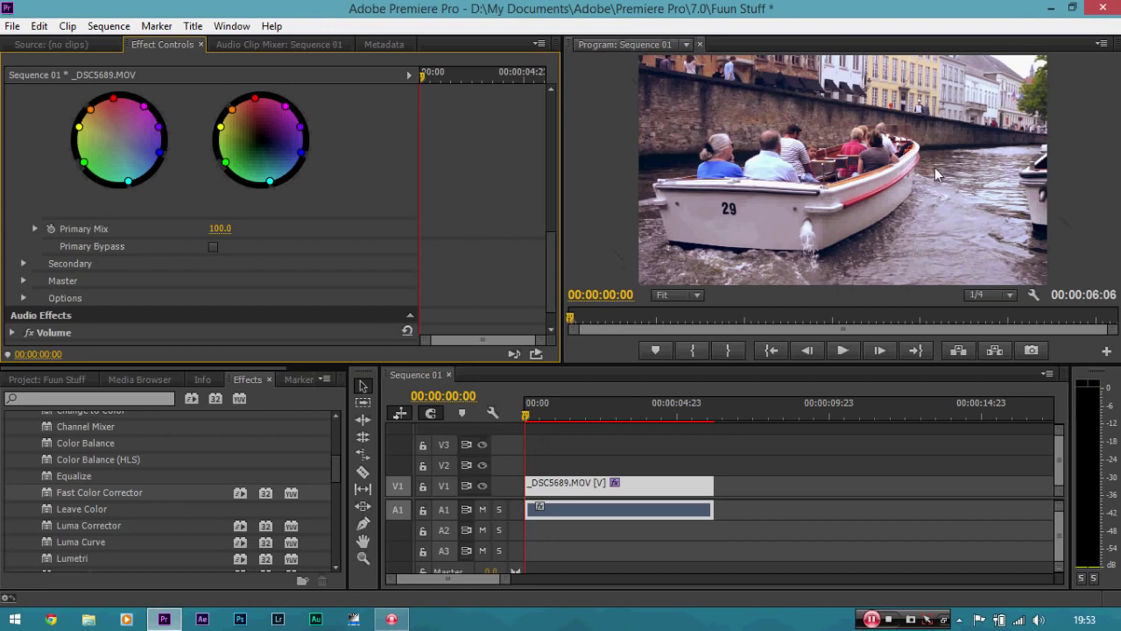
pyautogui.click(652, 495)
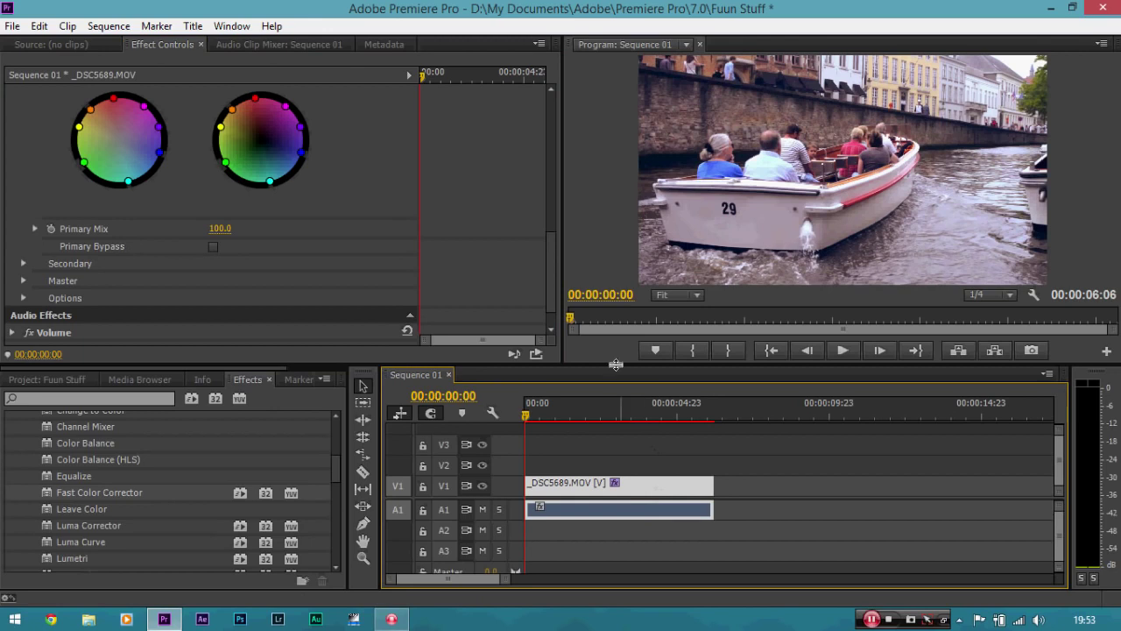
# - Create Sequence 02 from DSLR 1080p24 with the frame height changed from 1080 to 800
pyautogui.click(12, 25)
pyautogui.moveTo(39, 45)
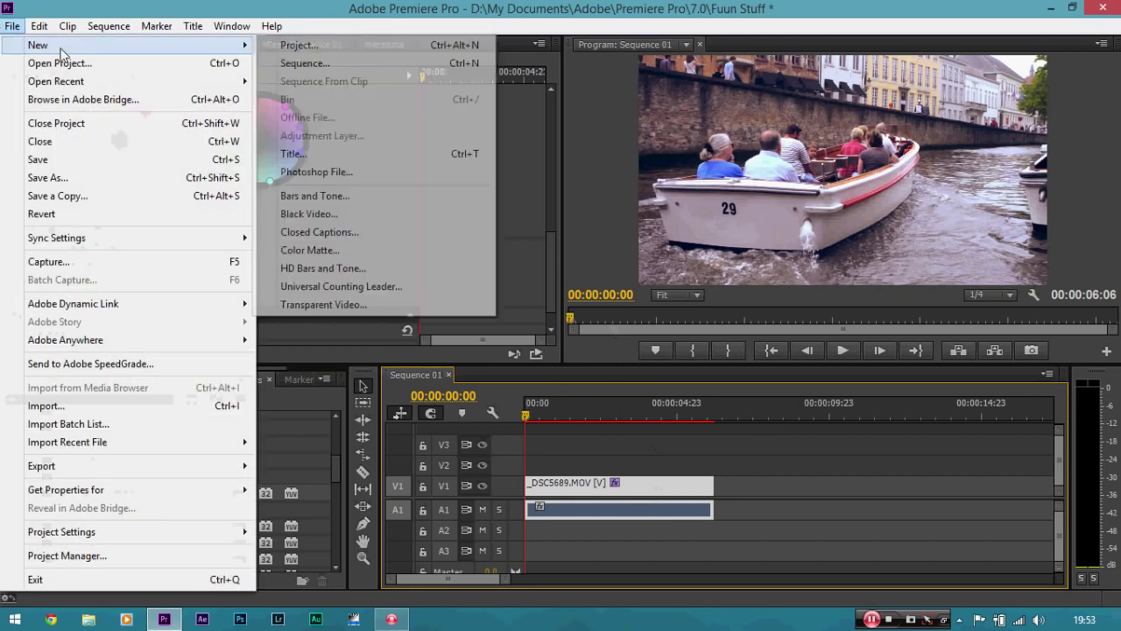
pyautogui.click(287, 65)
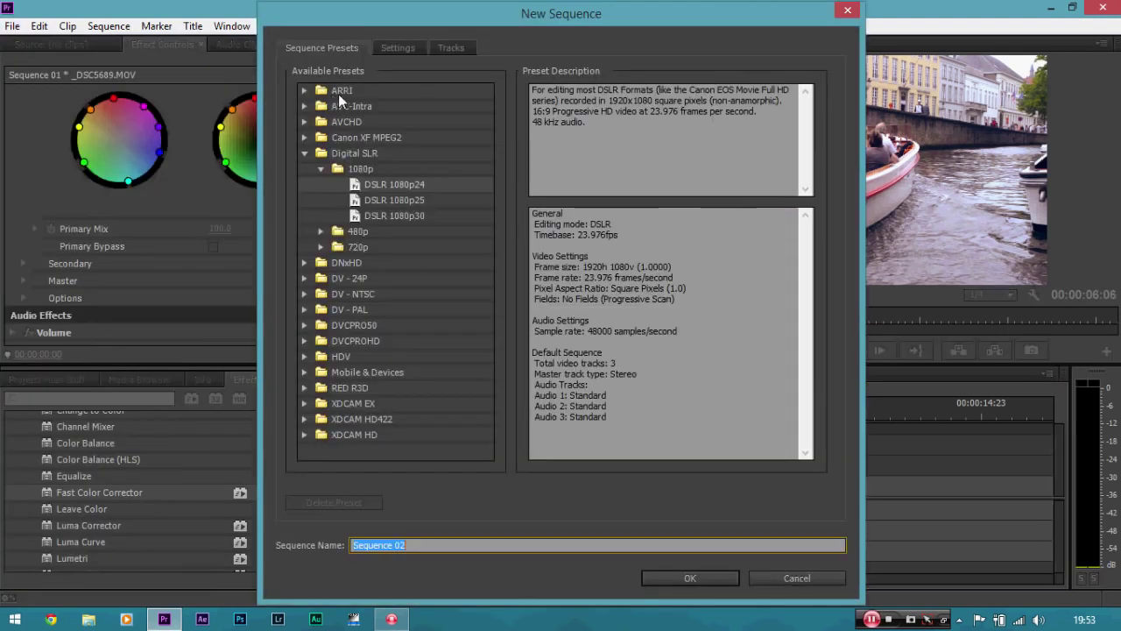
pyautogui.click(383, 184)
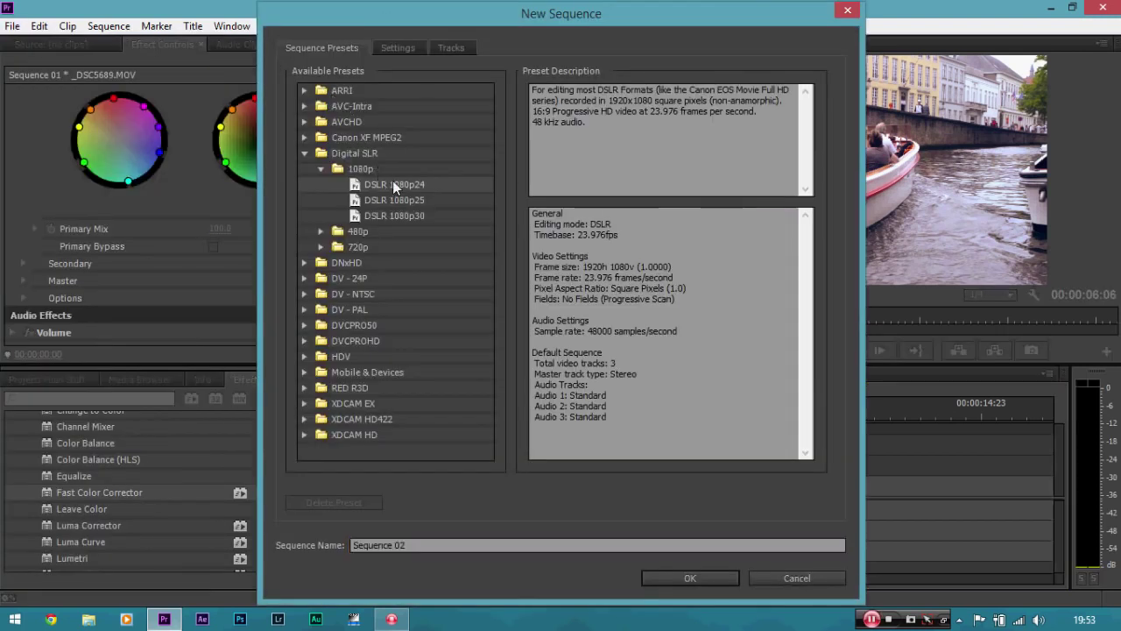
pyautogui.click(394, 50)
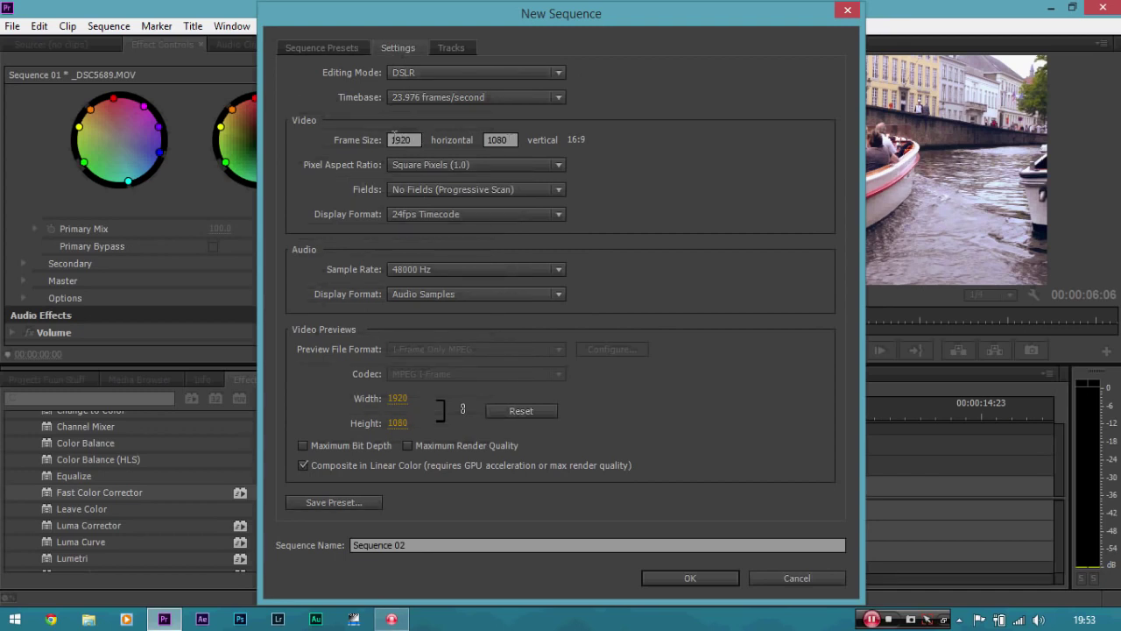
pyautogui.click(497, 140)
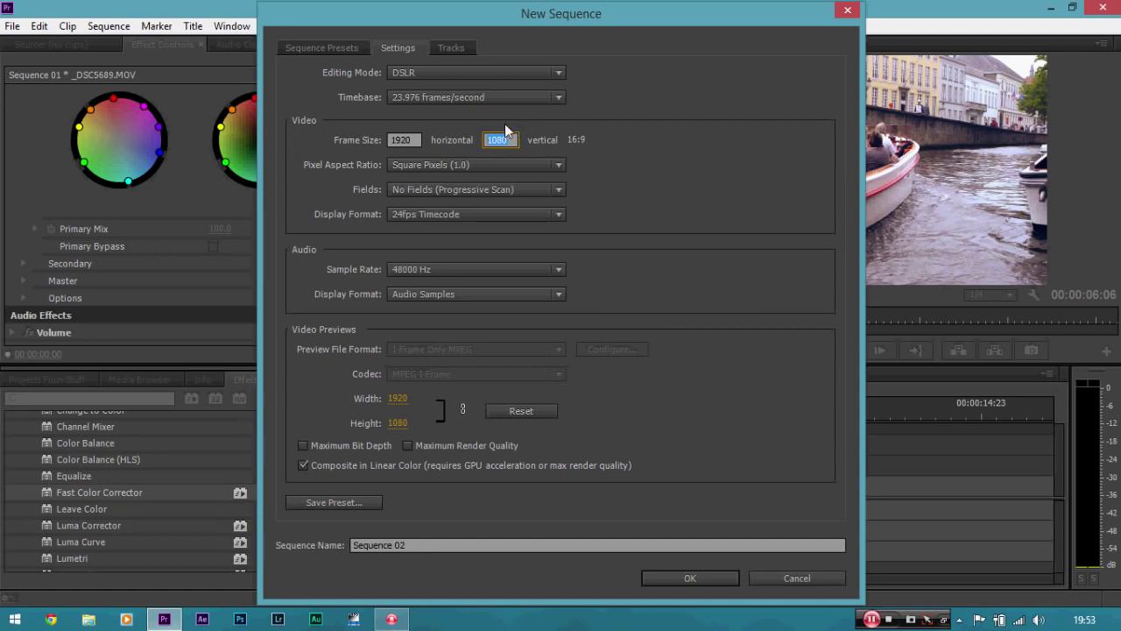
pyautogui.press('BackSpace')
pyautogui.write('800')
pyautogui.press('Tab')
pyautogui.click(700, 580)
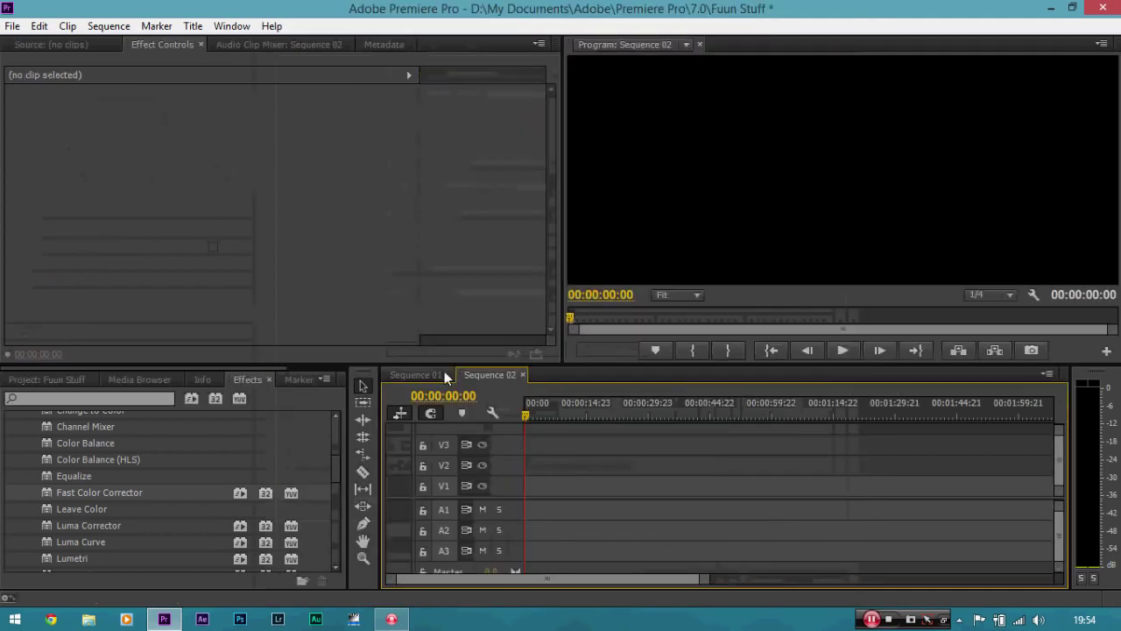
# - Copy the graded _DSC5689.MOV clip from Sequence 01
pyautogui.click(432, 374)
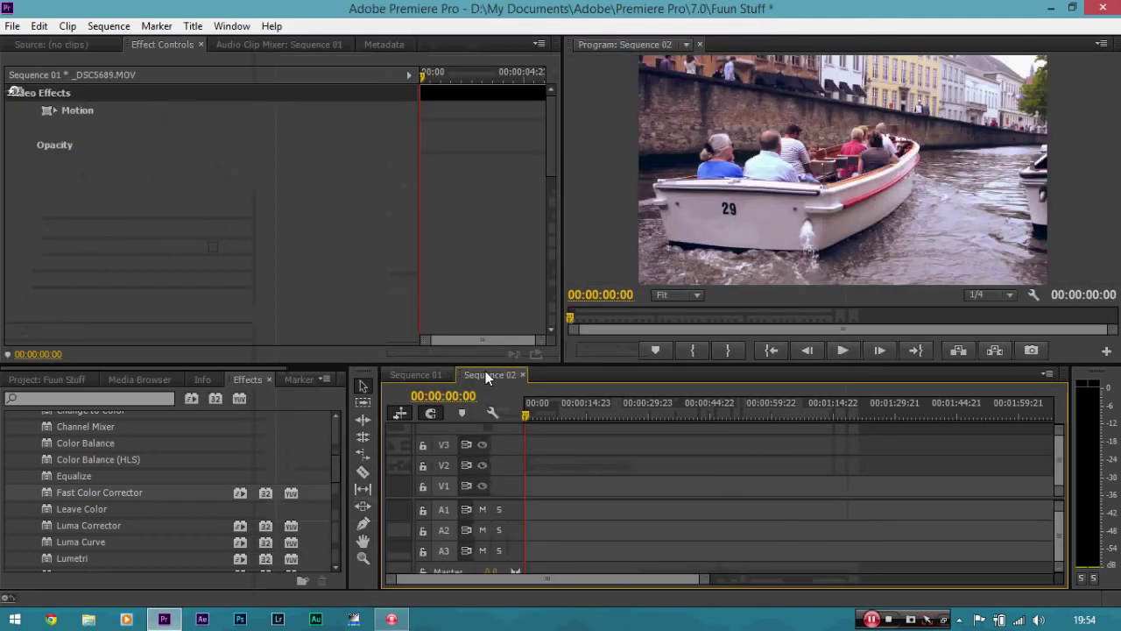
pyautogui.click(485, 374)
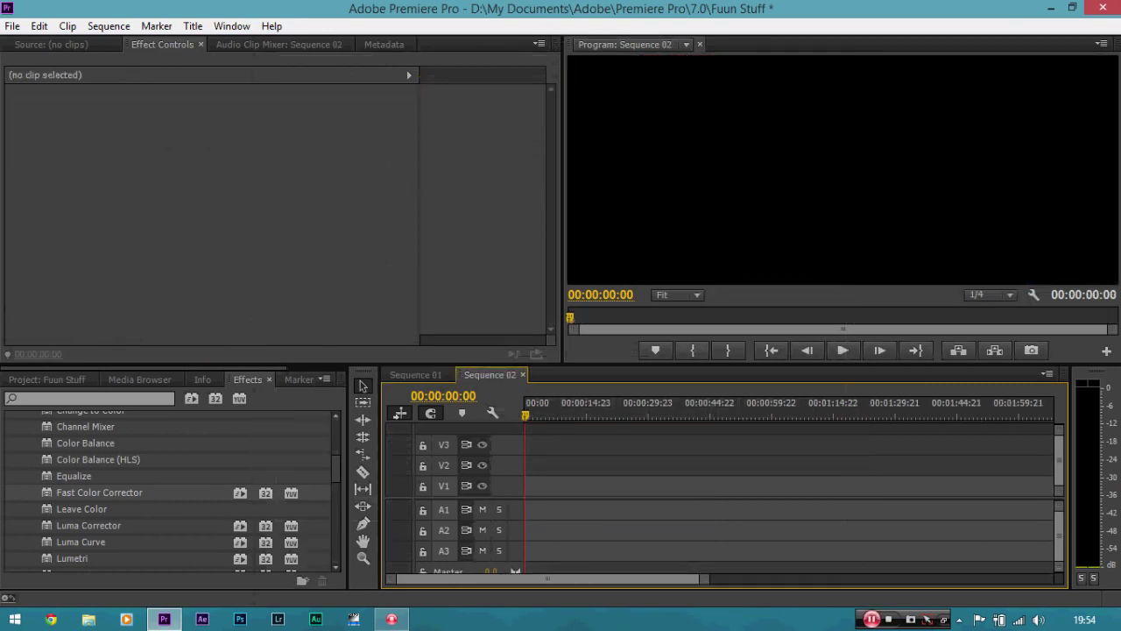
pyautogui.click(435, 377)
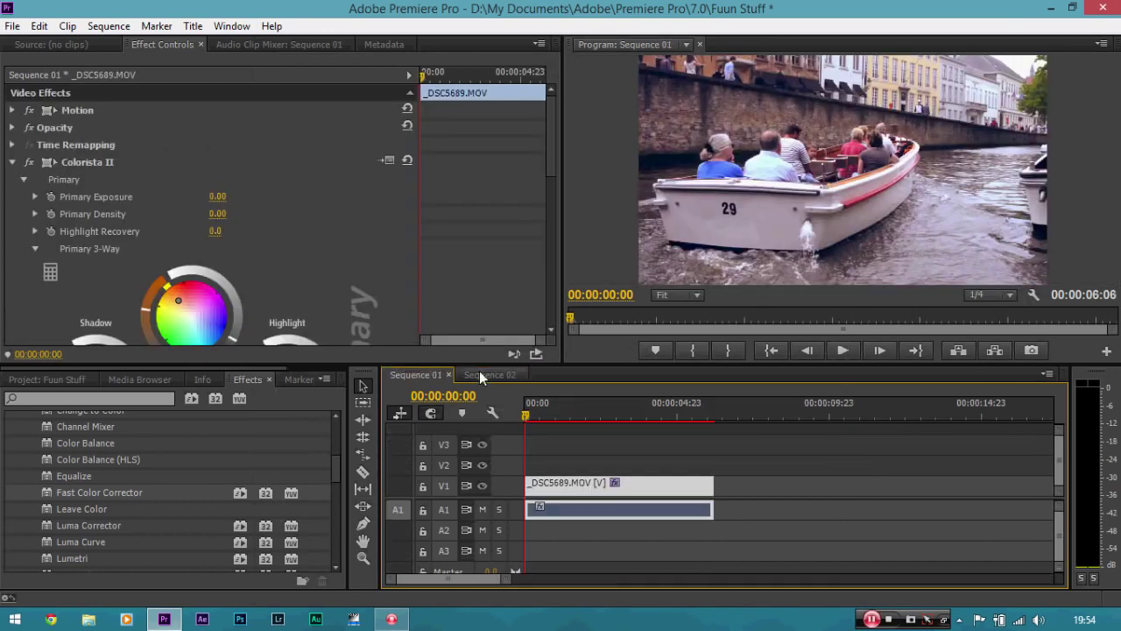
pyautogui.click(482, 372)
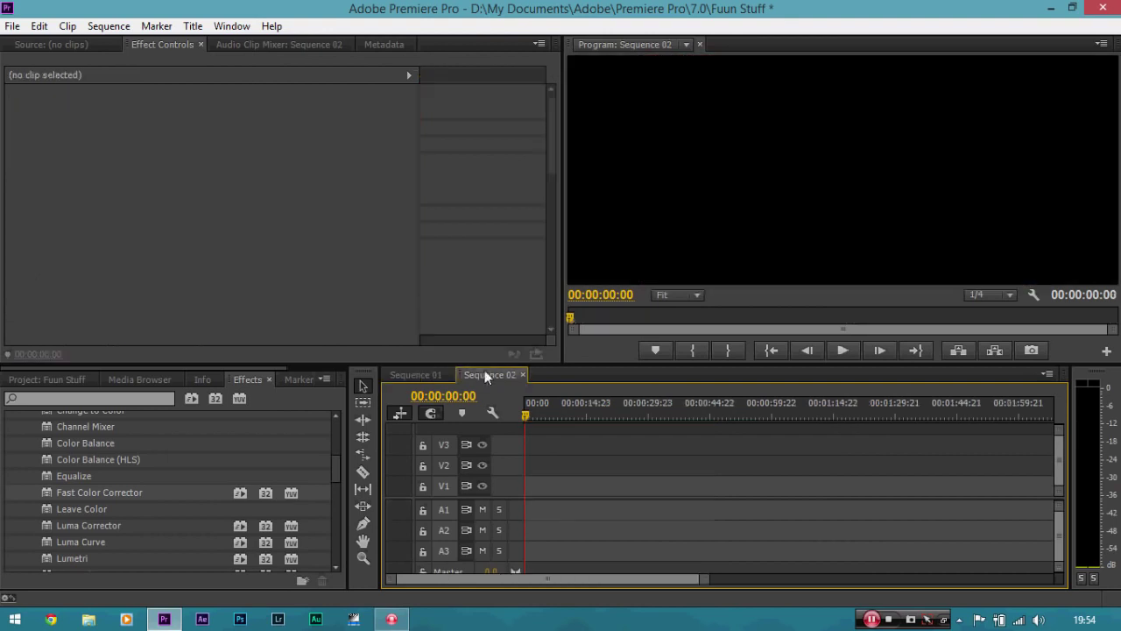
pyautogui.click(429, 375)
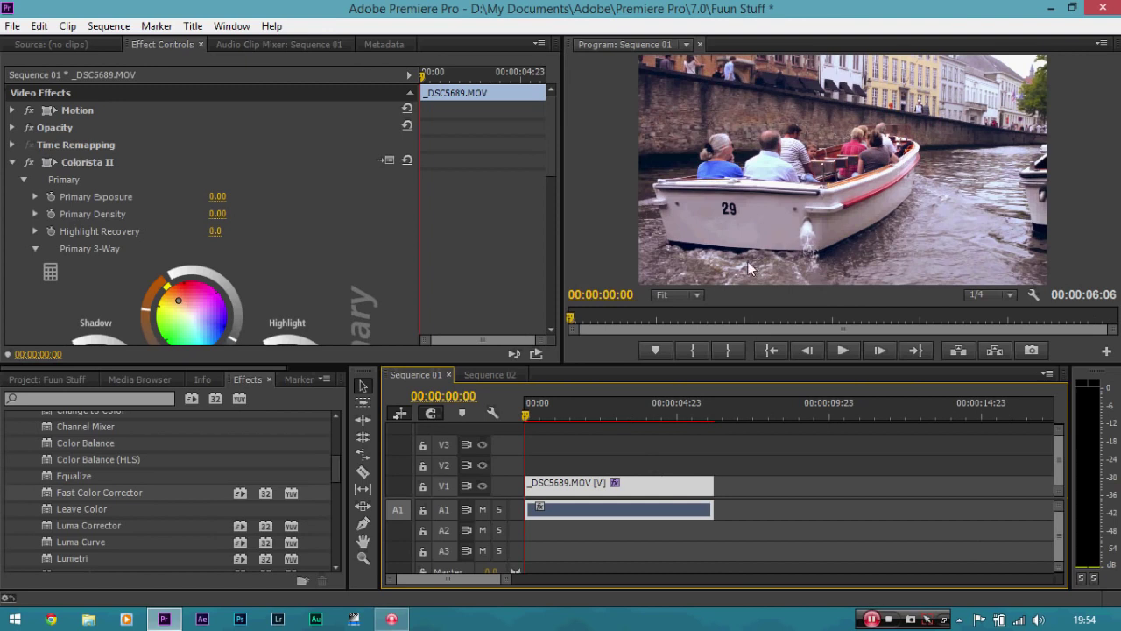
pyautogui.rightClick(675, 489)
pyautogui.click(719, 43)
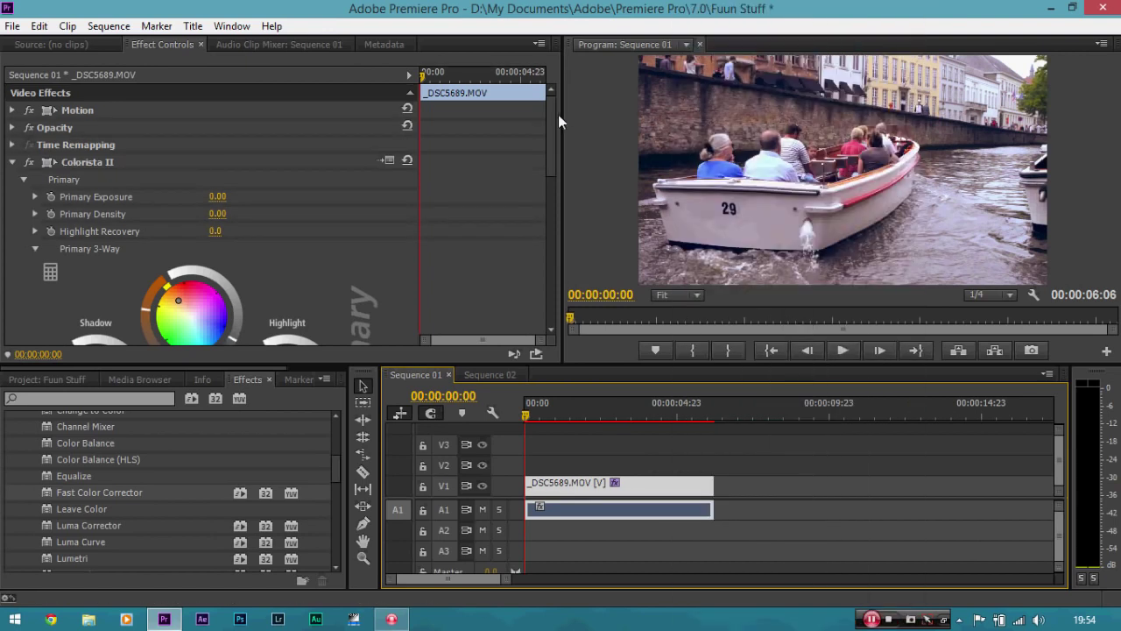
# - Paste the clip into Sequence 02 and play it from the start
pyautogui.moveTo(553, 115); pyautogui.dragTo(544, 98)
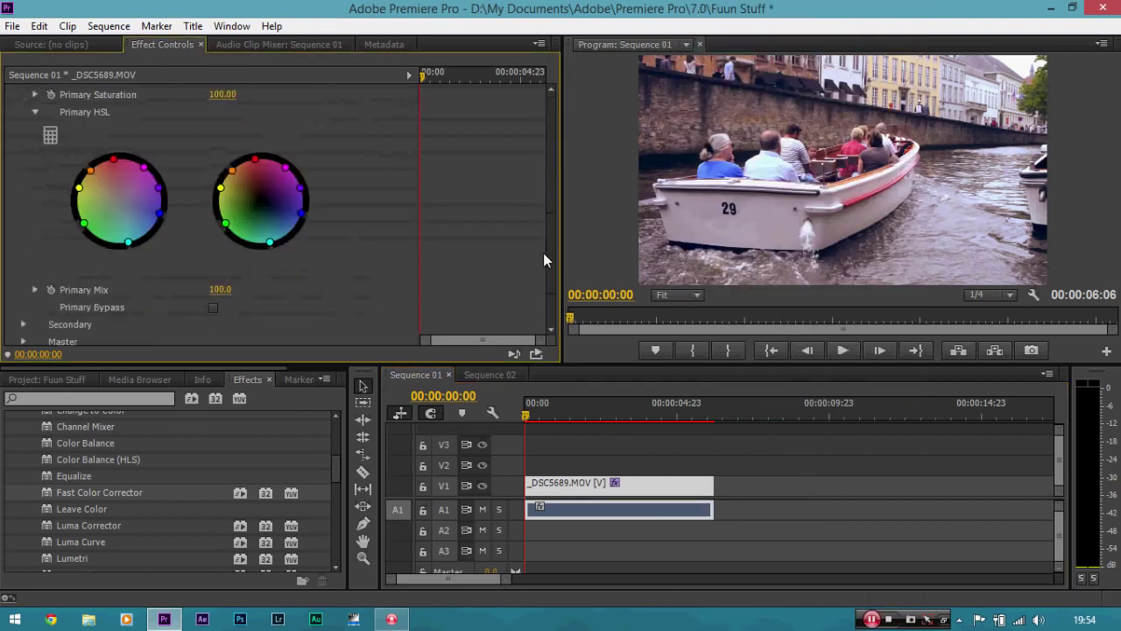
pyautogui.click(510, 379)
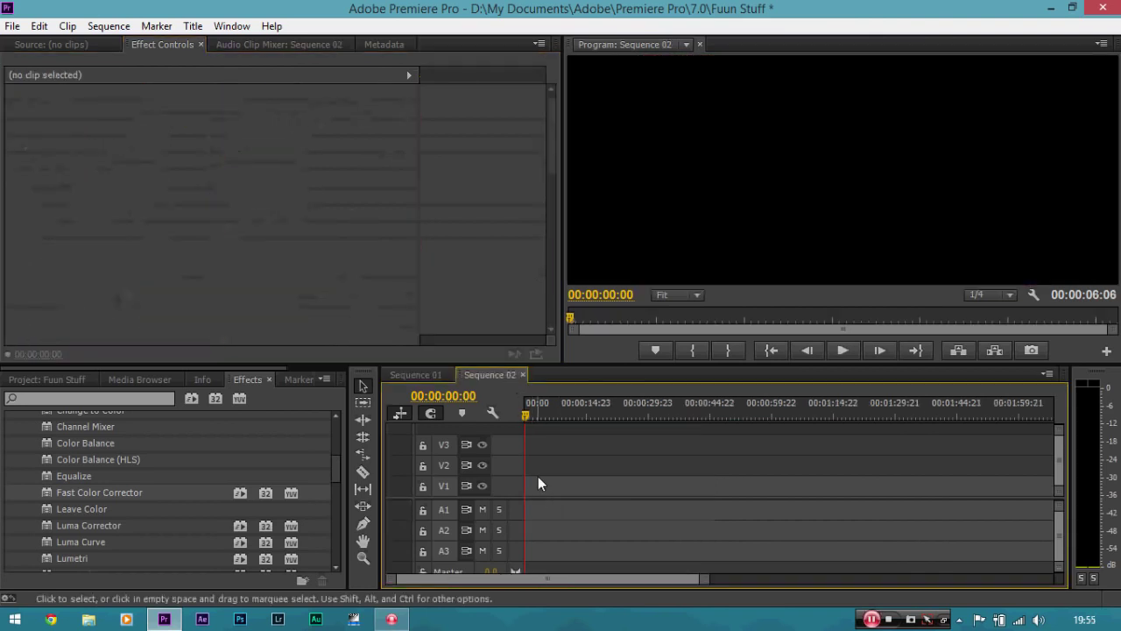
pyautogui.hotkey('ctrl', 'v')
pyautogui.moveTo(550, 410); pyautogui.dragTo(528, 417)
pyautogui.press('=')
pyautogui.press('=')
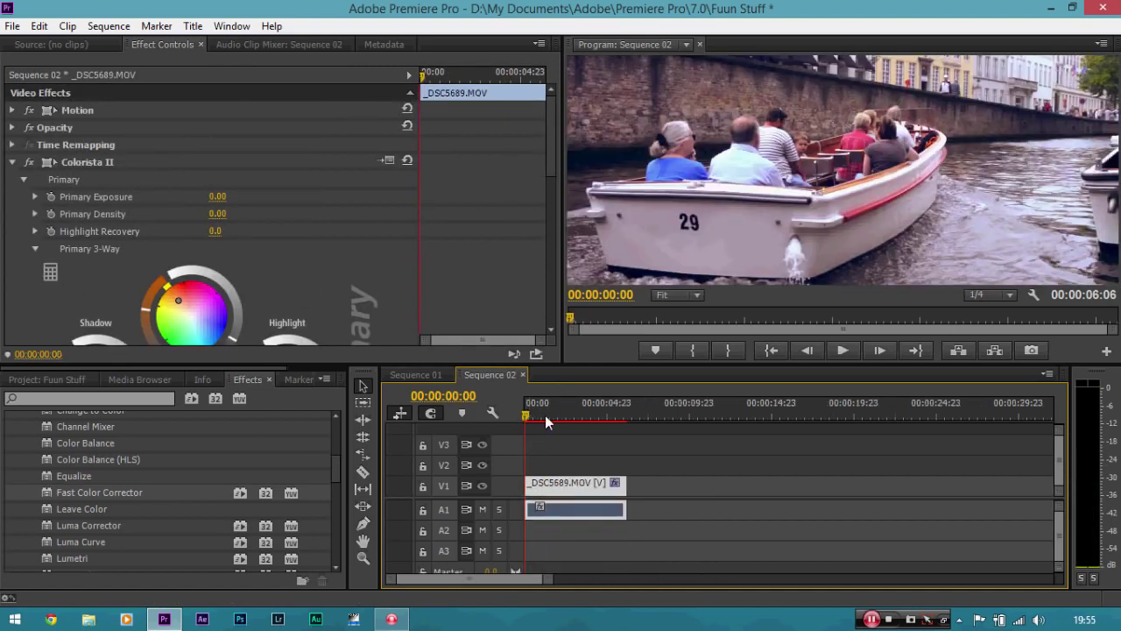
pyautogui.press('space')
pyautogui.press('space')
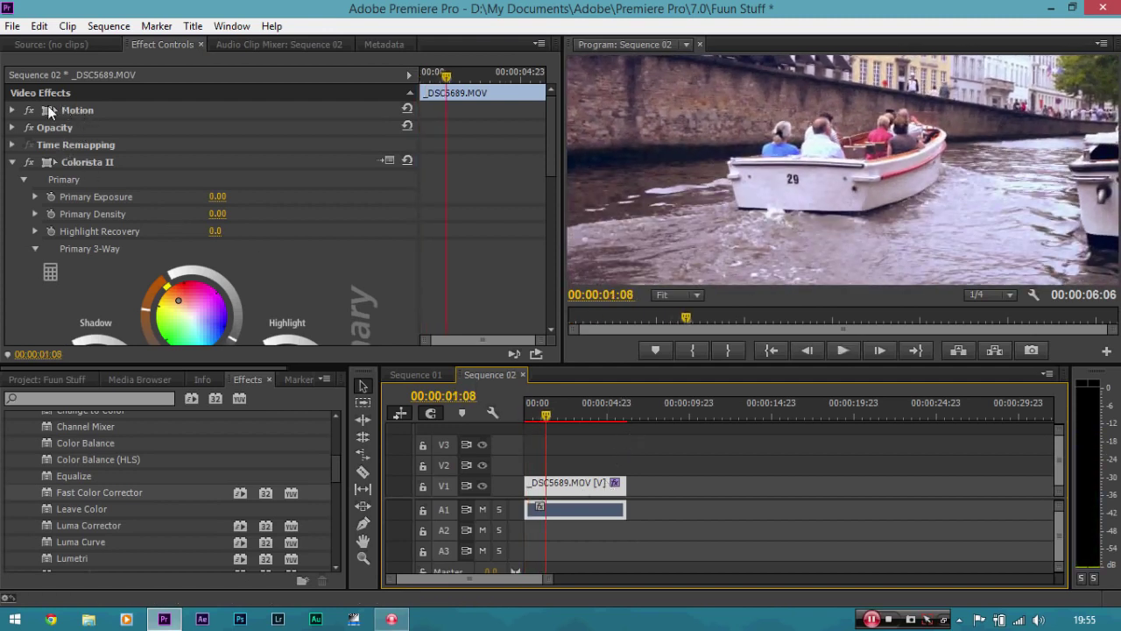
# - Move the clip down in the frame to Position Y 513
pyautogui.click(13, 110)
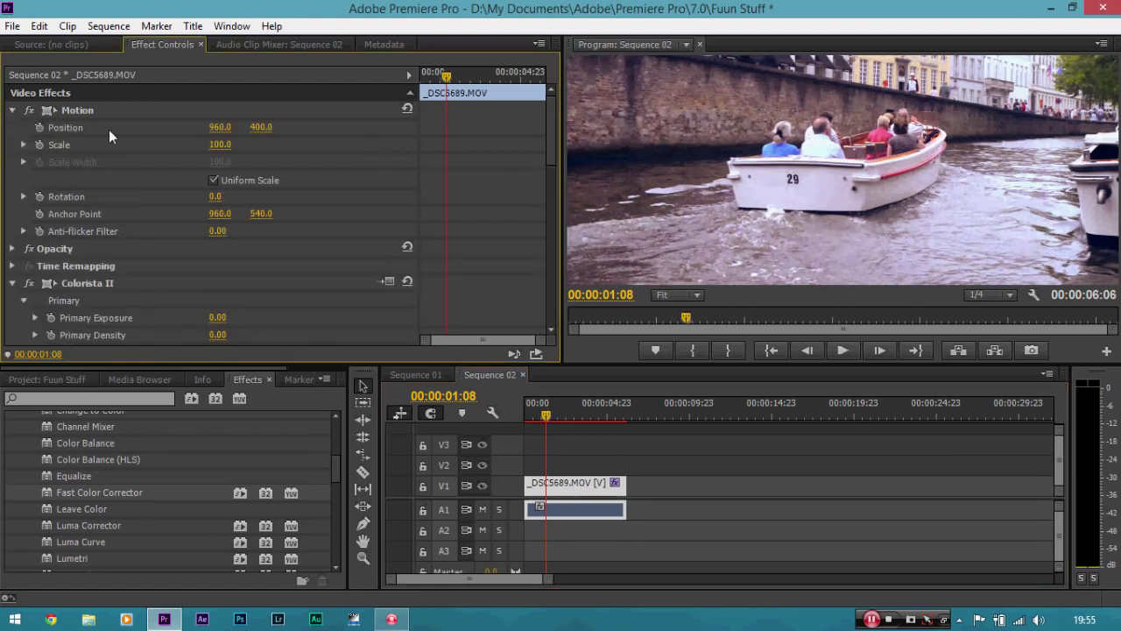
pyautogui.moveTo(260, 128); pyautogui.dragTo(330, 127)
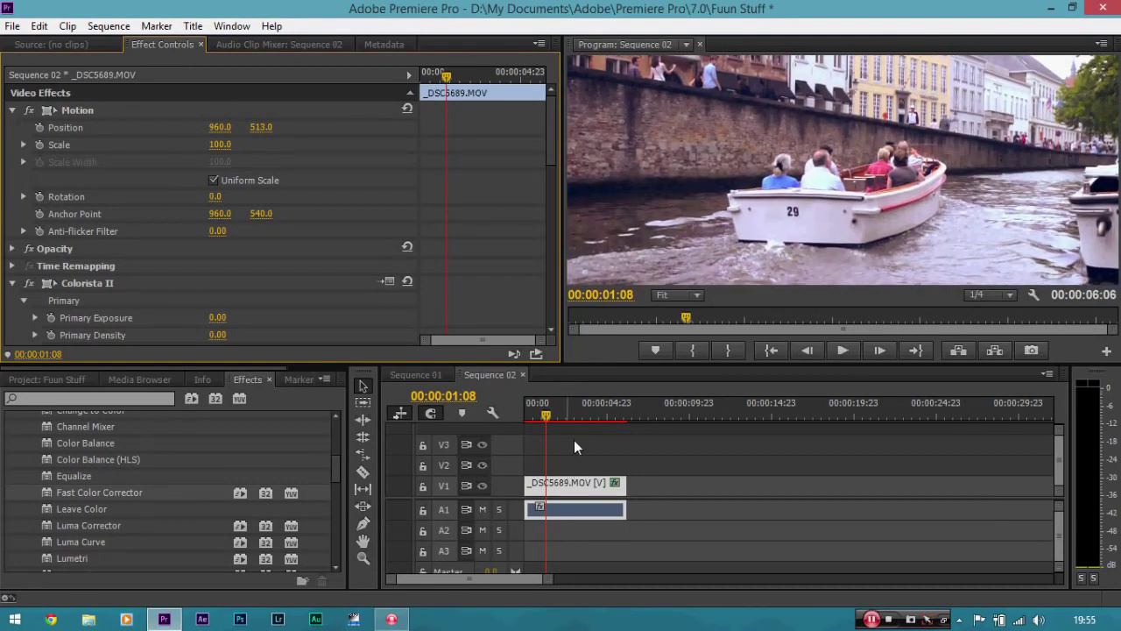
pyautogui.click(611, 425)
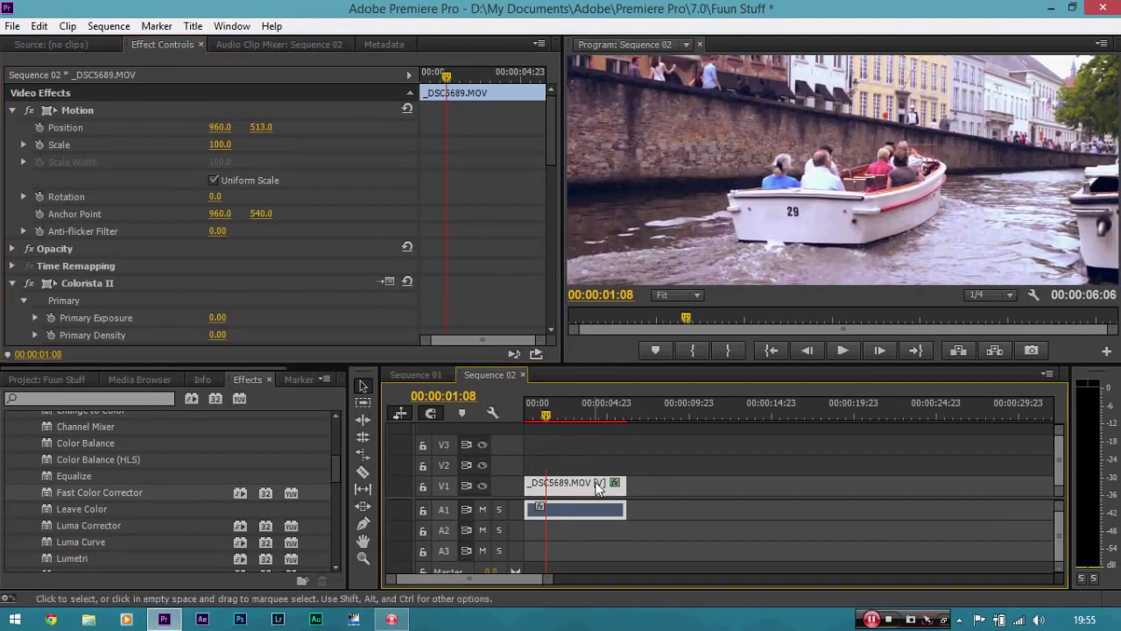
# - Zoom the Program monitor to 150% and pan to the boat hull's number 29
pyautogui.click(692, 294)
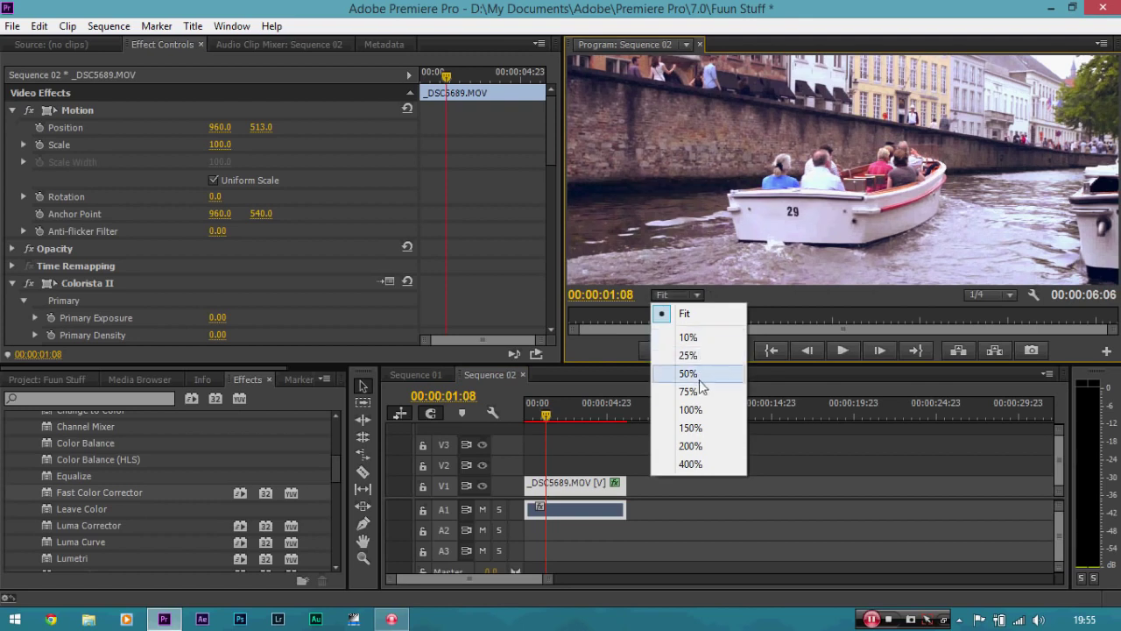
pyautogui.click(700, 428)
pyautogui.press('h')
pyautogui.moveTo(843, 247); pyautogui.dragTo(889, 100)
pyautogui.moveTo(707, 198); pyautogui.dragTo(858, 167)
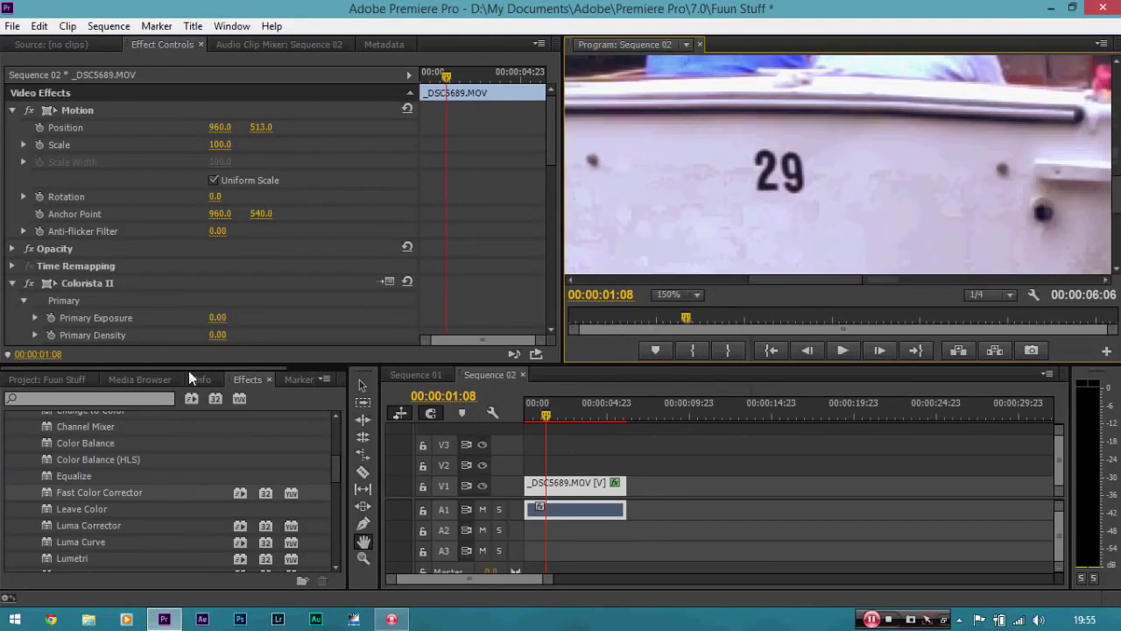
pyautogui.click(131, 399)
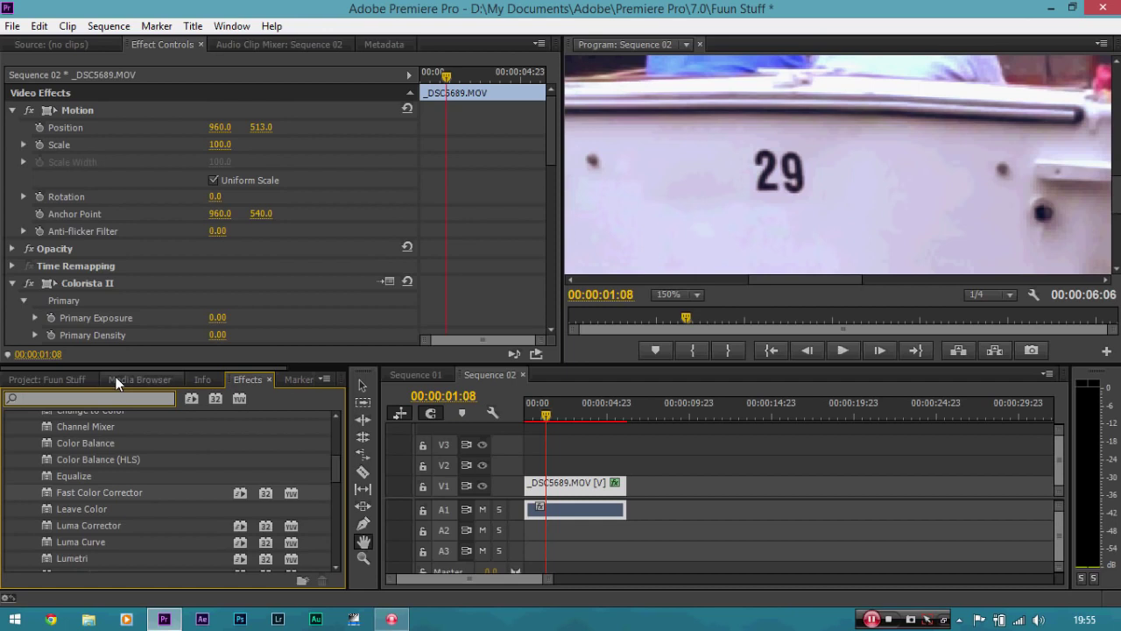
# - Find the Sharpen effect and apply it to the canal boat clip
pyautogui.write('shar')
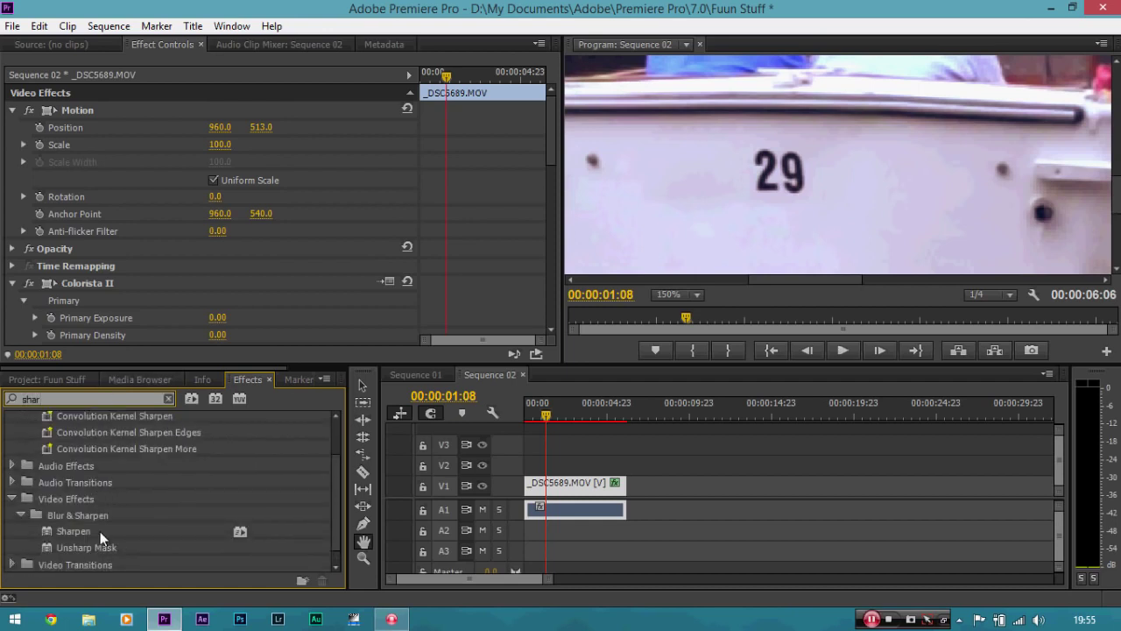
pyautogui.click(82, 529)
pyautogui.moveTo(82, 529)
pyautogui.mouseDown()
pyautogui.moveTo(345, 434)
pyautogui.moveTo(557, 126)
pyautogui.mouseUp()
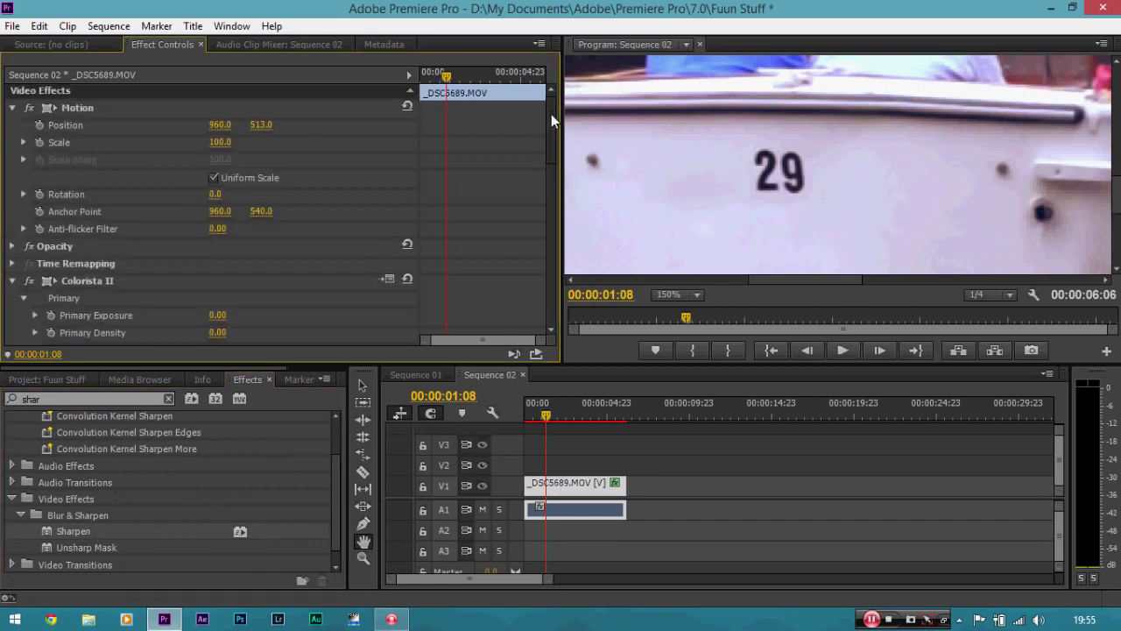
pyautogui.moveTo(557, 126); pyautogui.dragTo(544, 295)
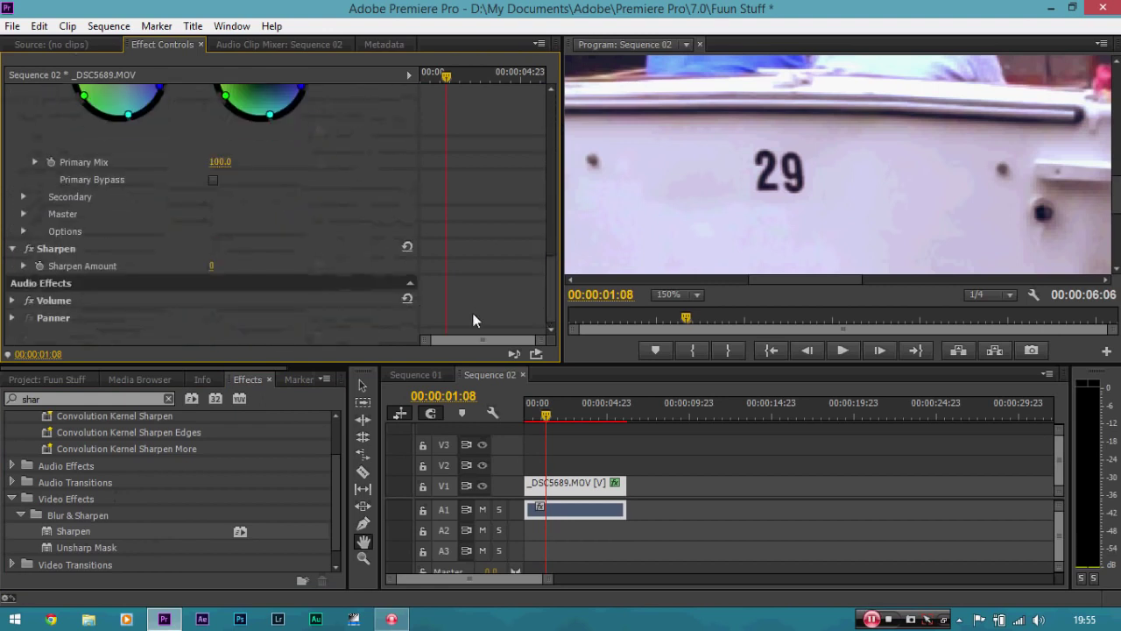
pyautogui.click(214, 266)
# - Set the Sharpen Amount to 20
pyautogui.press('Return')
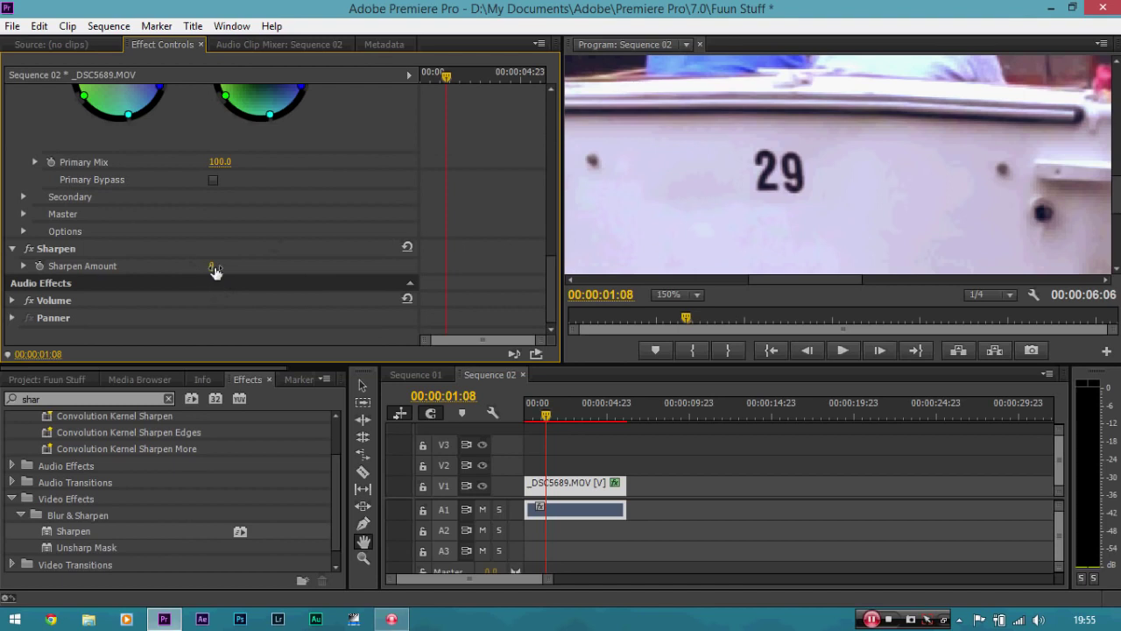
pyautogui.click(212, 266)
pyautogui.write('20')
pyautogui.click(355, 267)
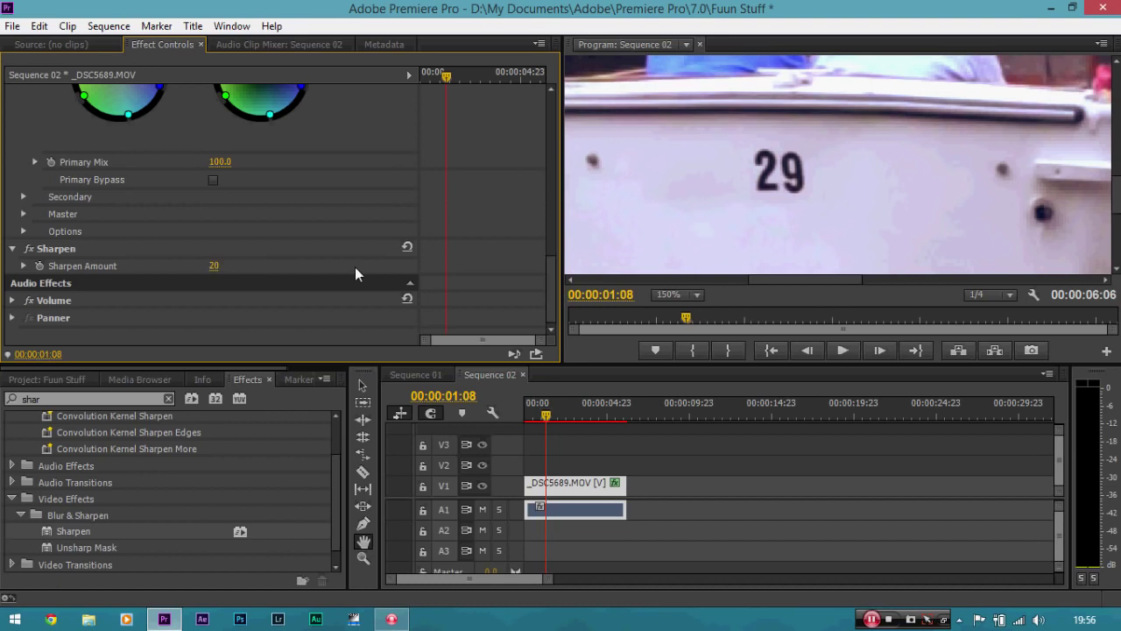
# - Toggle Sharpen off and on to compare the image before and after
pyautogui.click(35, 252)
pyautogui.click(35, 251)
pyautogui.click(35, 252)
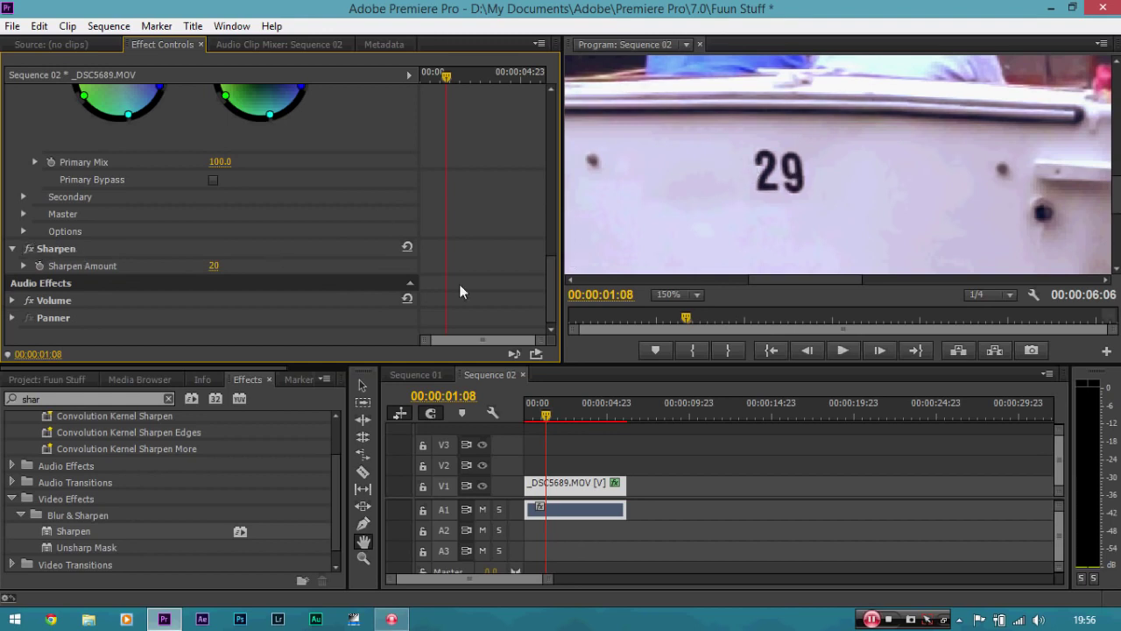
pyautogui.moveTo(545, 276)
pyautogui.mouseDown()
pyautogui.moveTo(555, 276)
pyautogui.moveTo(556, 232)
pyautogui.mouseUp()
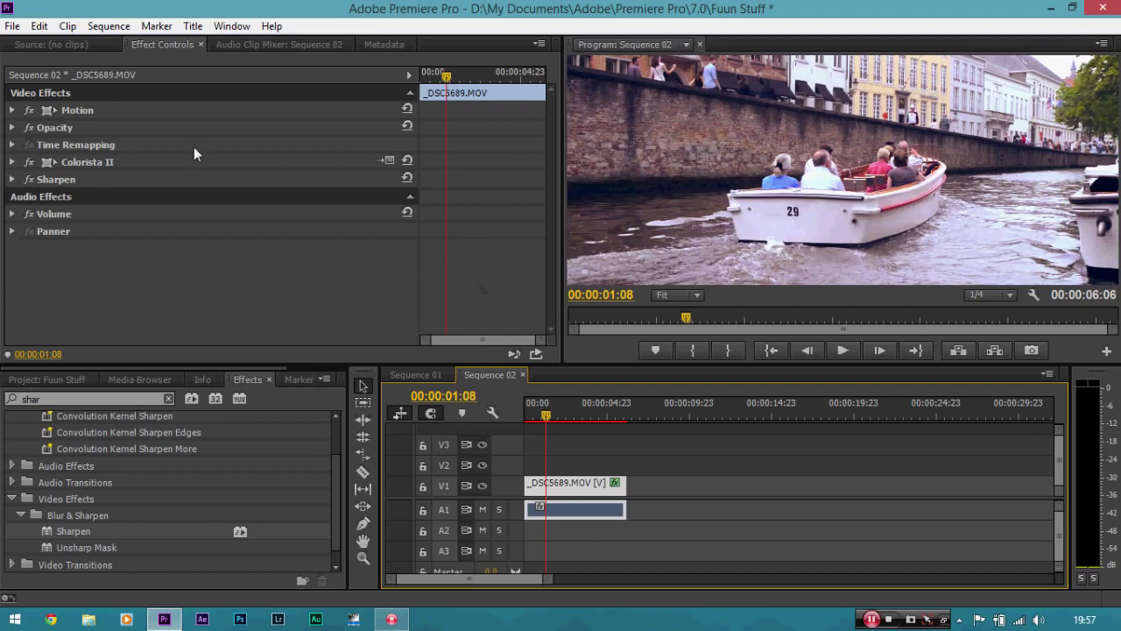
pyautogui.click(30, 162)
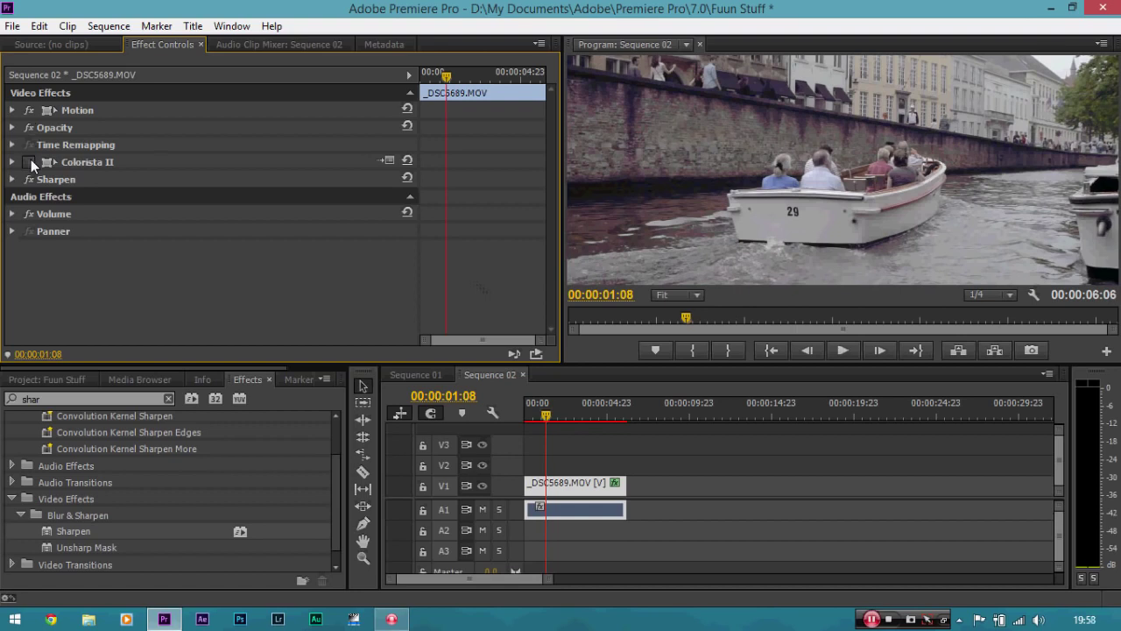
pyautogui.click(31, 161)
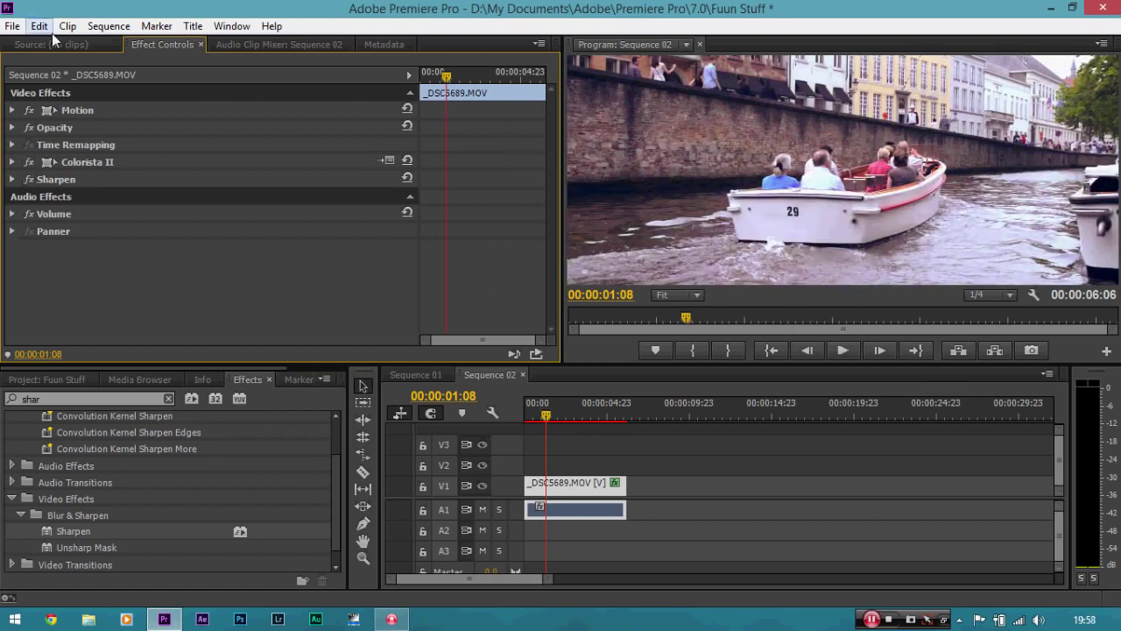
# - Open Export Settings for the Sequence 02 timeline with H.264 as the format
pyautogui.click(8, 28)
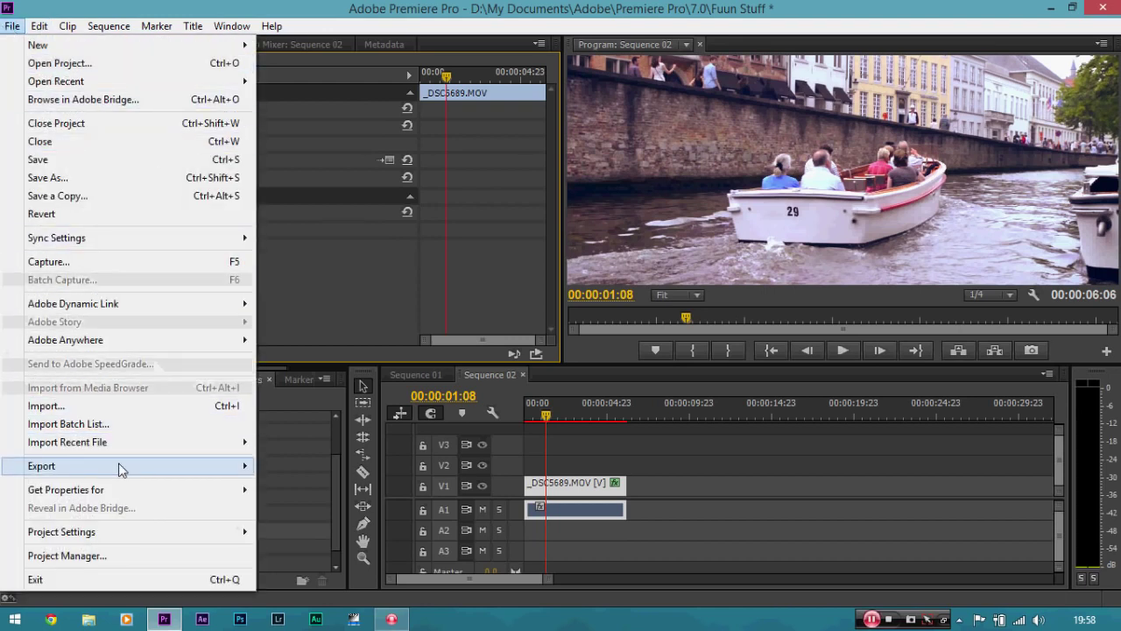
pyautogui.click(560, 487)
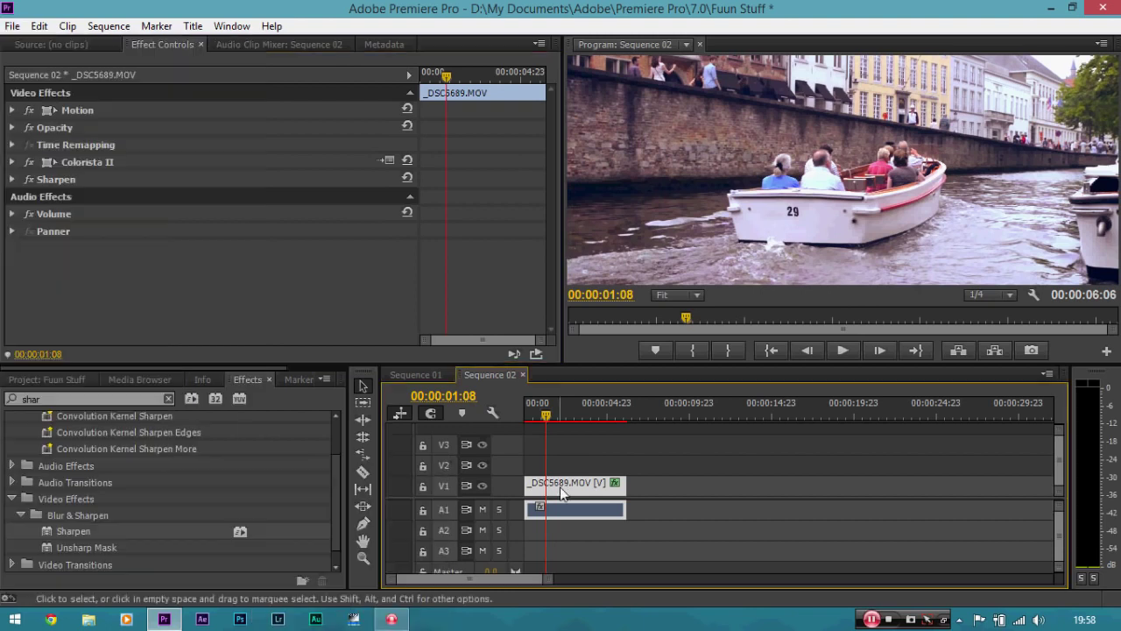
pyautogui.click(12, 26)
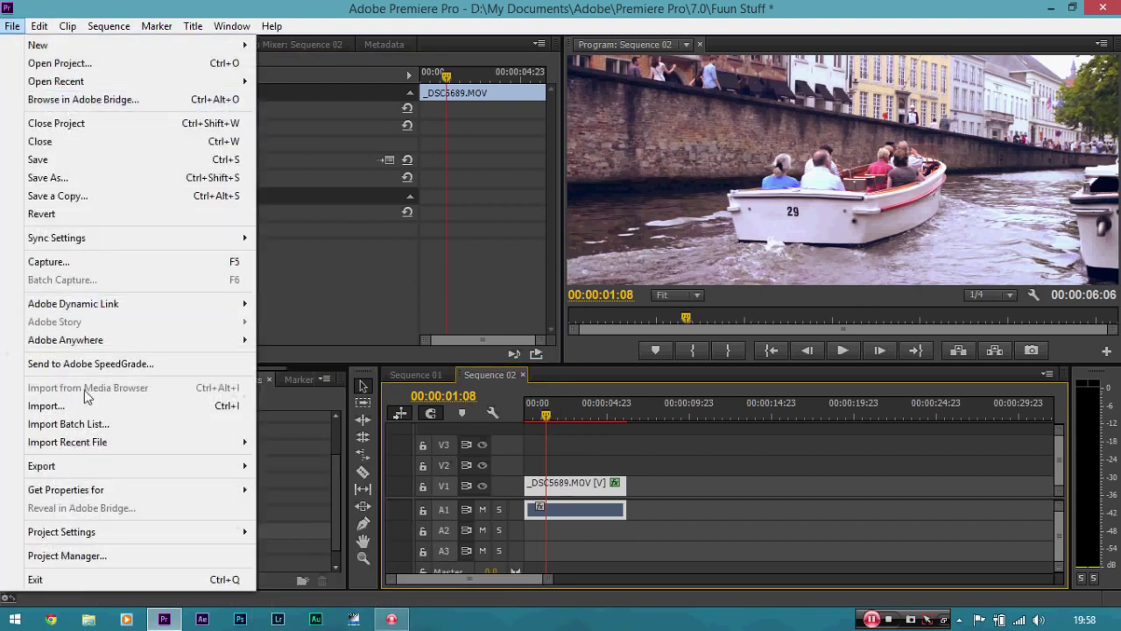
pyautogui.moveTo(41, 466)
pyautogui.click(296, 464)
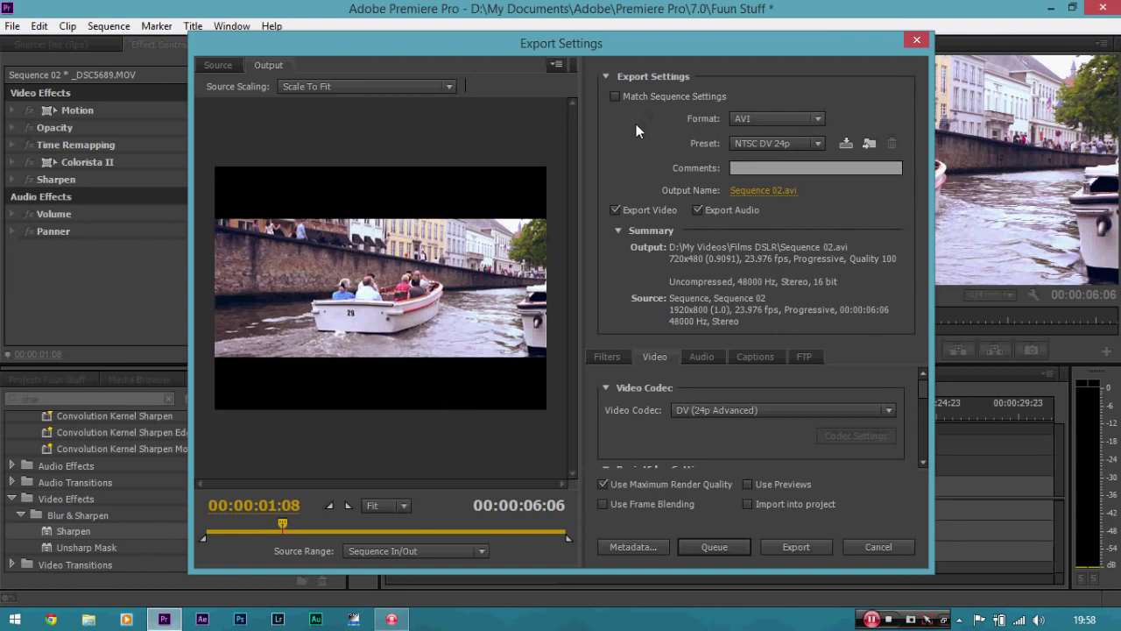
pyautogui.click(777, 123)
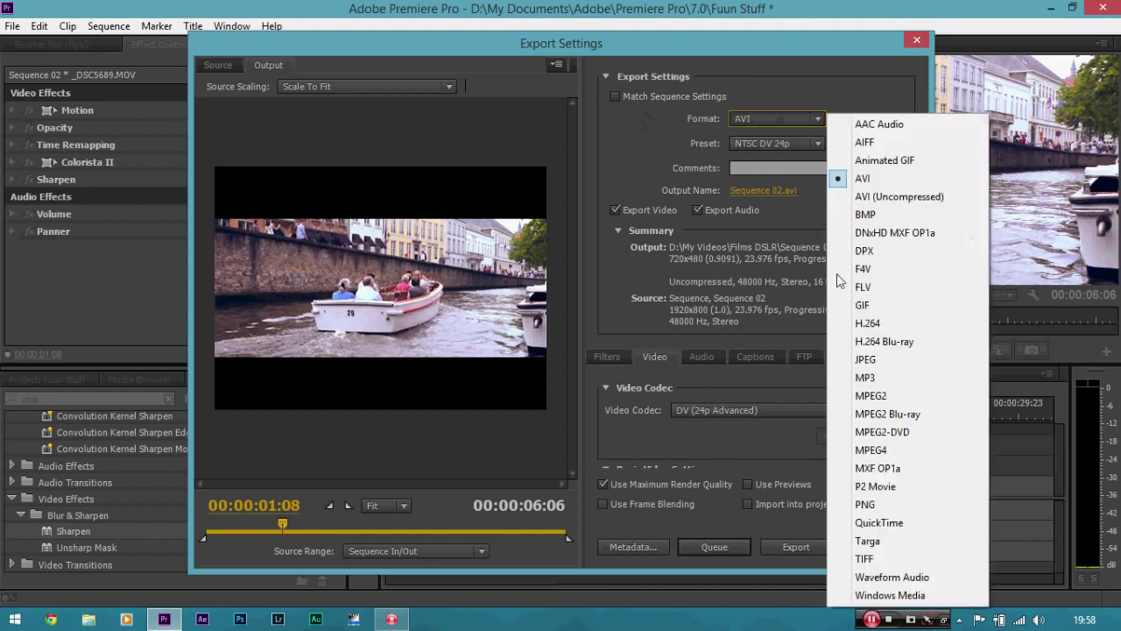
pyautogui.click(863, 322)
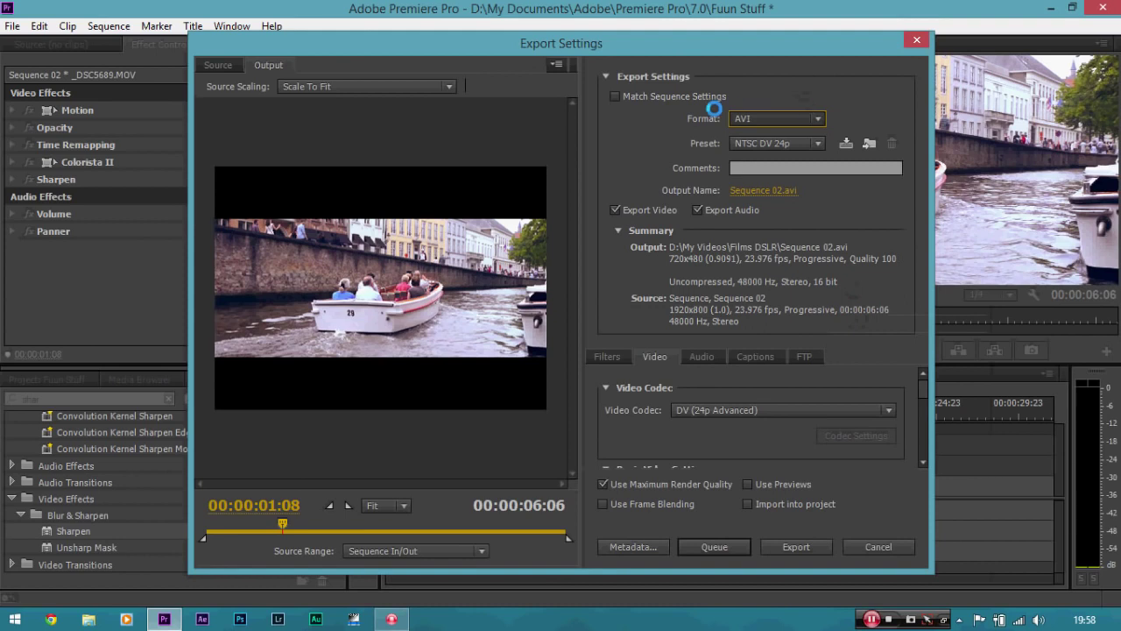
pyautogui.press('Escape')
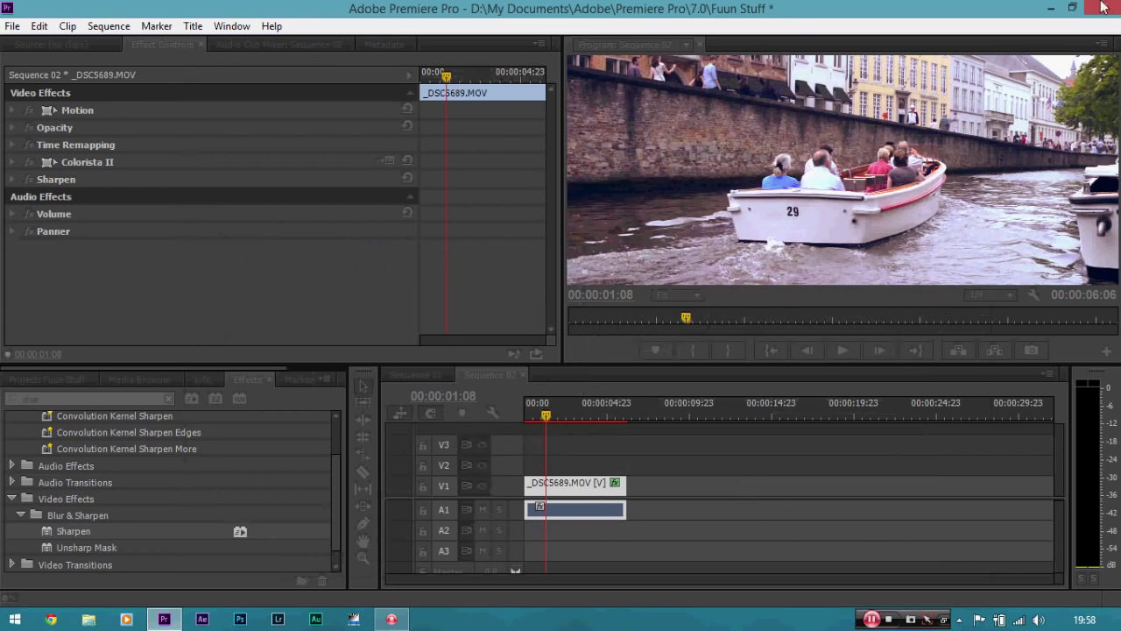
pyautogui.hotkey('ctrl', 'm')
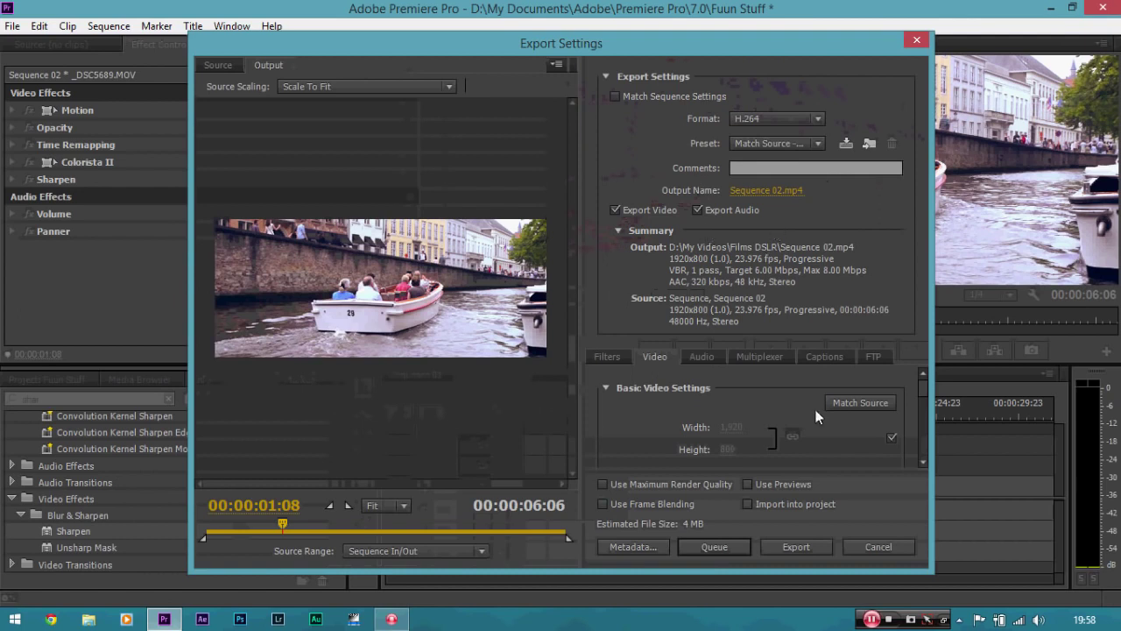
# - Keep H.264 and choose the Match Source - High bitrate preset
pyautogui.click(793, 121)
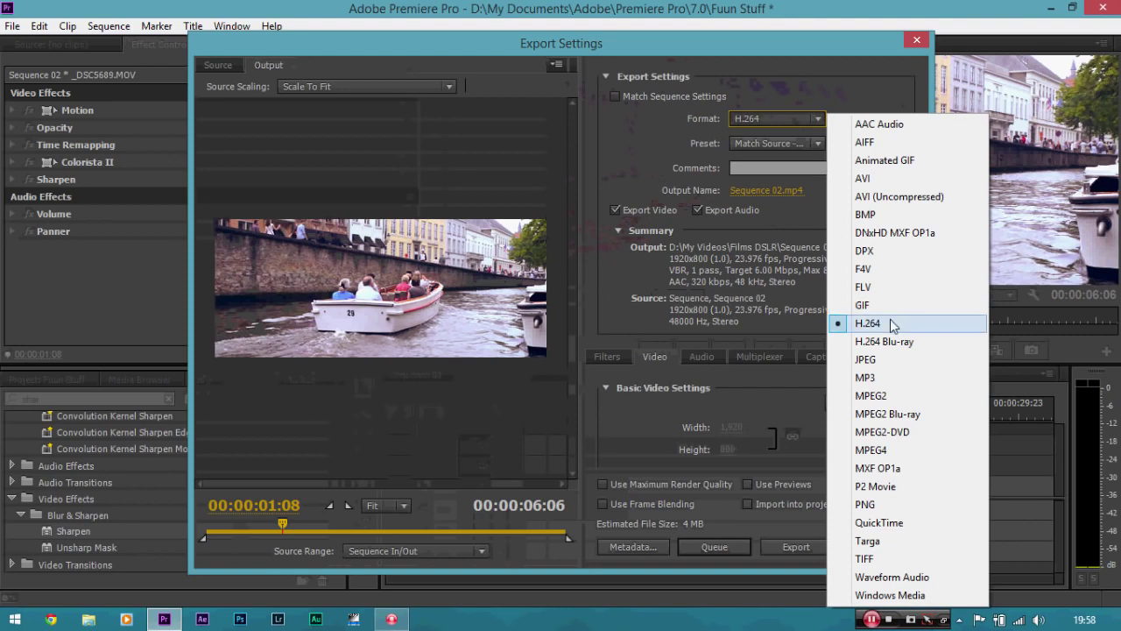
pyautogui.click(785, 140)
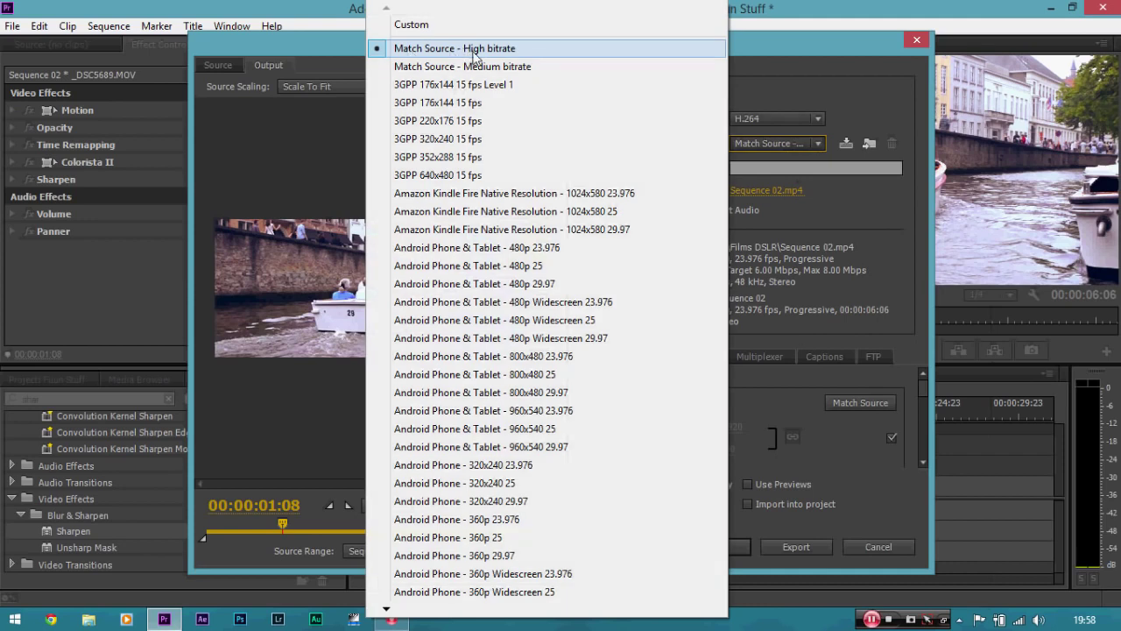
pyautogui.click(474, 54)
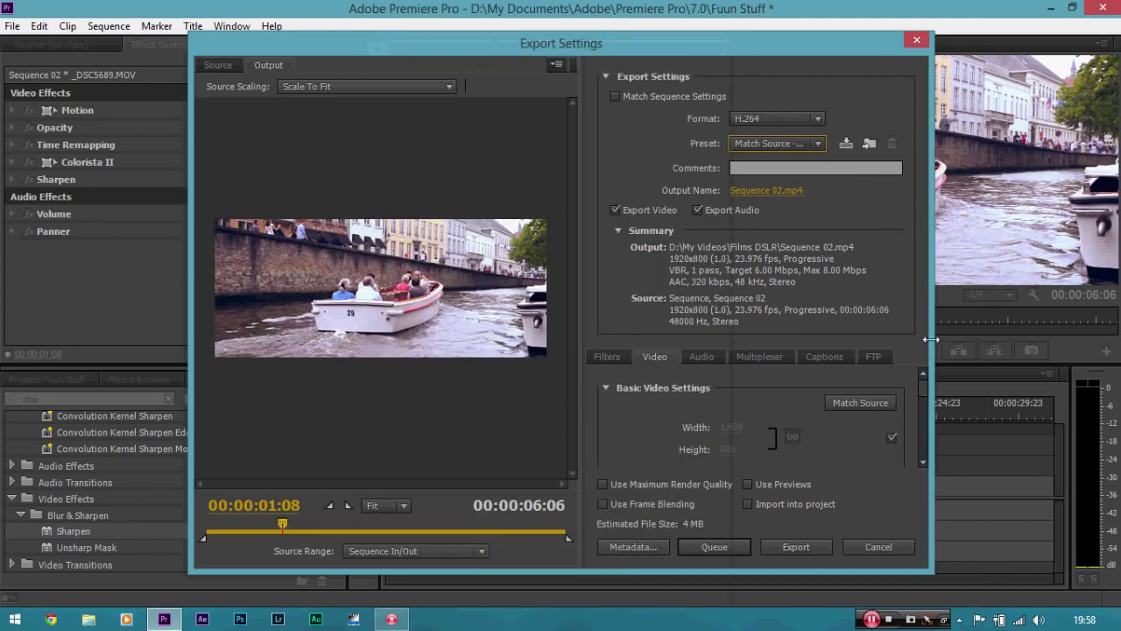
pyautogui.moveTo(928, 392)
pyautogui.mouseDown()
pyautogui.moveTo(929, 416)
pyautogui.moveTo(919, 393)
pyautogui.mouseUp()
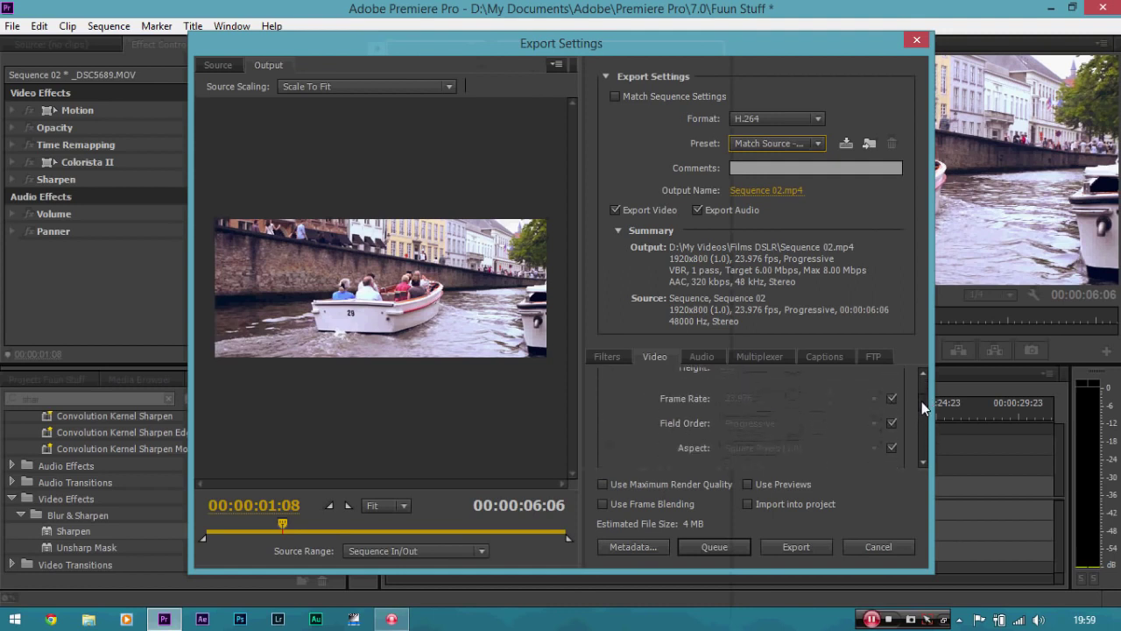
pyautogui.moveTo(919, 394); pyautogui.dragTo(893, 404)
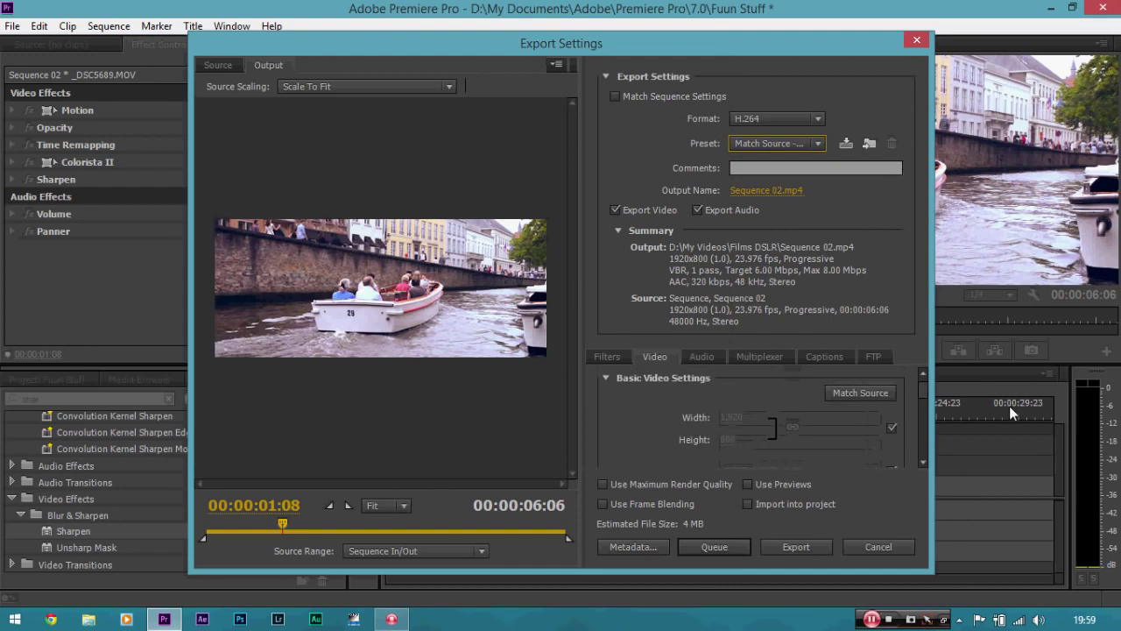
pyautogui.moveTo(927, 389); pyautogui.dragTo(932, 408)
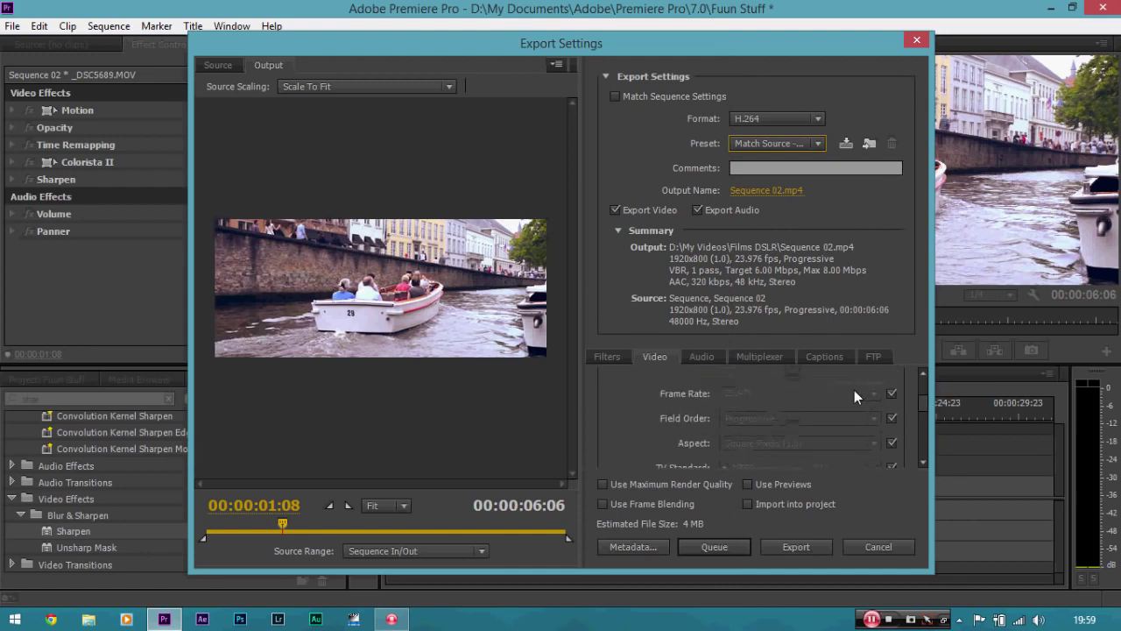
# - Scroll the Video settings down to Bitrate Settings
pyautogui.scroll(-3, 929, 424)
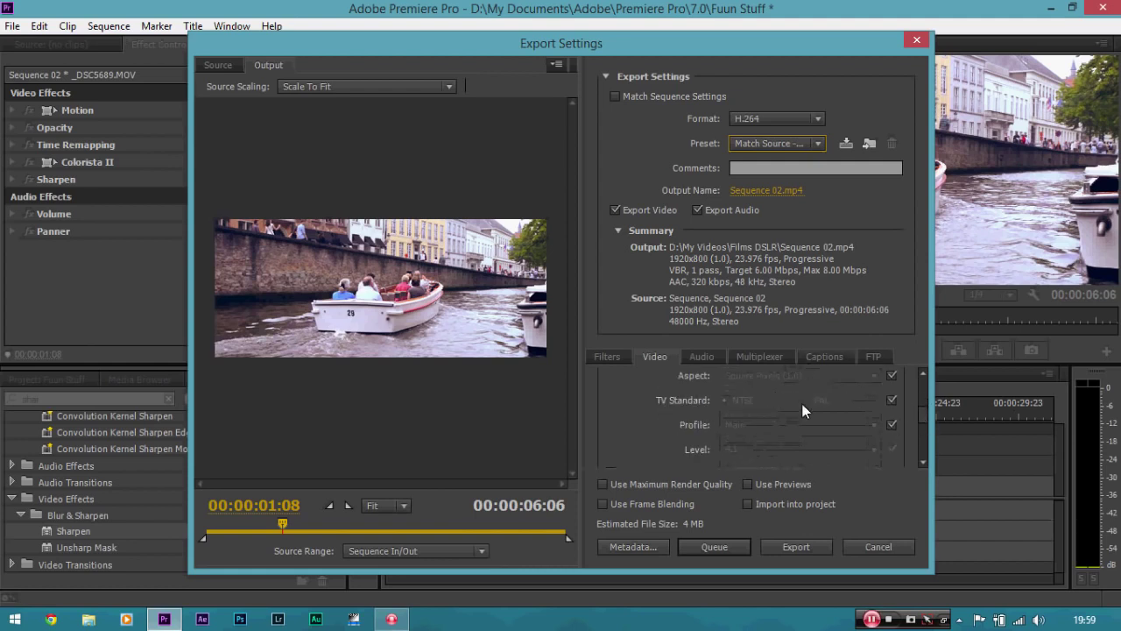
pyautogui.scroll(-1, 927, 421)
pyautogui.scroll(-2, 925, 429)
pyautogui.scroll(3, 925, 429)
pyautogui.scroll(-2, 926, 431)
pyautogui.scroll(-2, 927, 438)
pyautogui.scroll(-1, 927, 443)
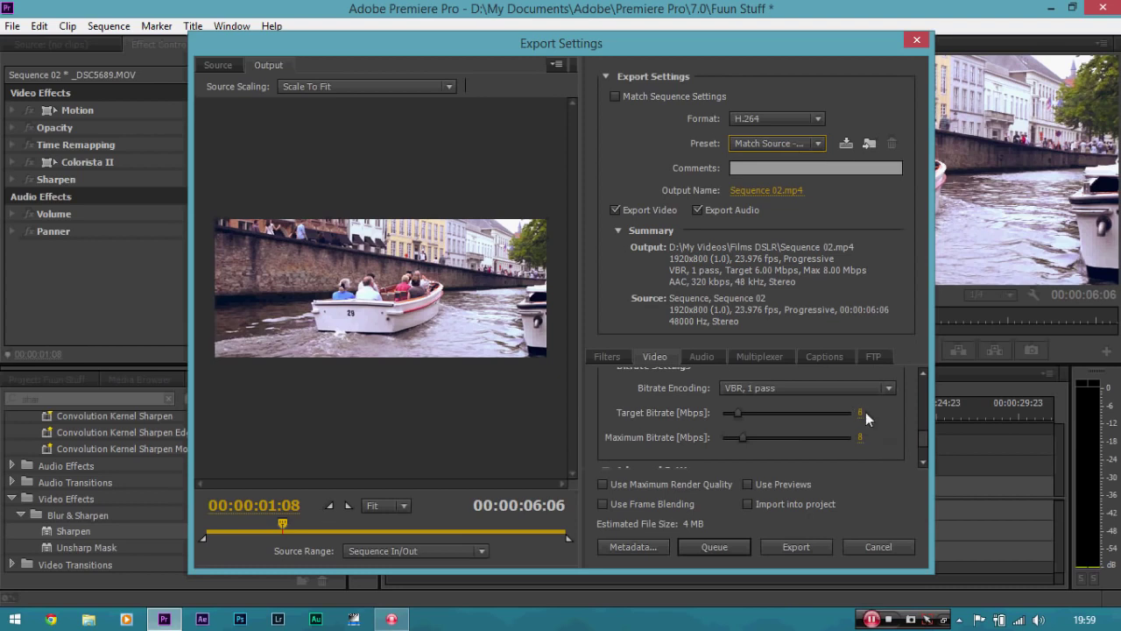
# - Set both target and maximum bitrate to 5 Mbps
pyautogui.click(860, 415)
pyautogui.write('20')
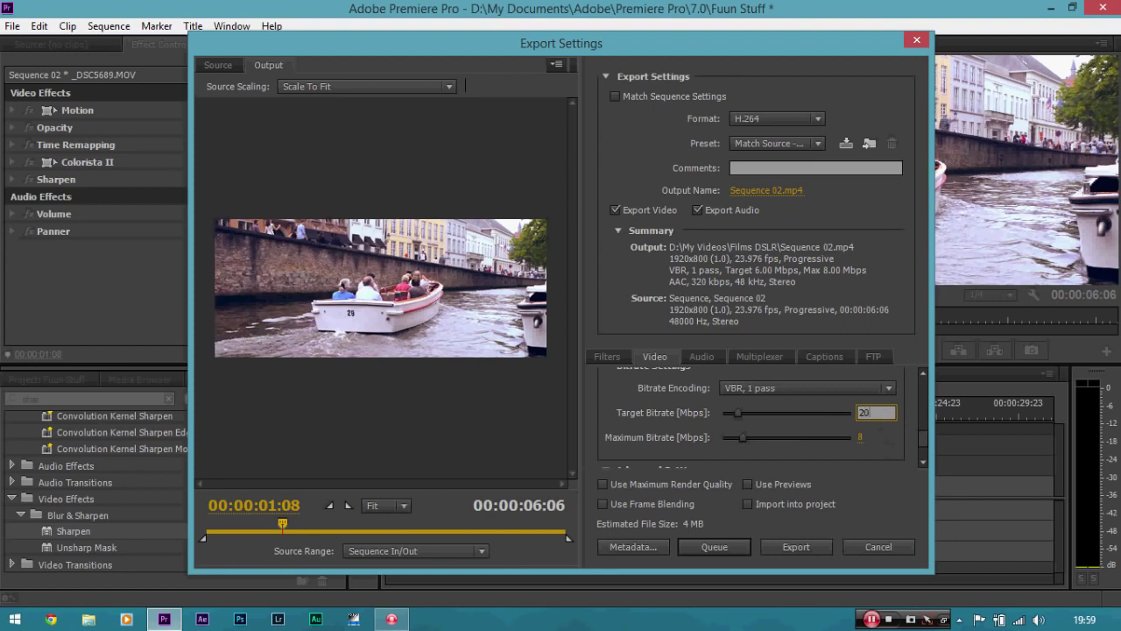
pyautogui.press('Return')
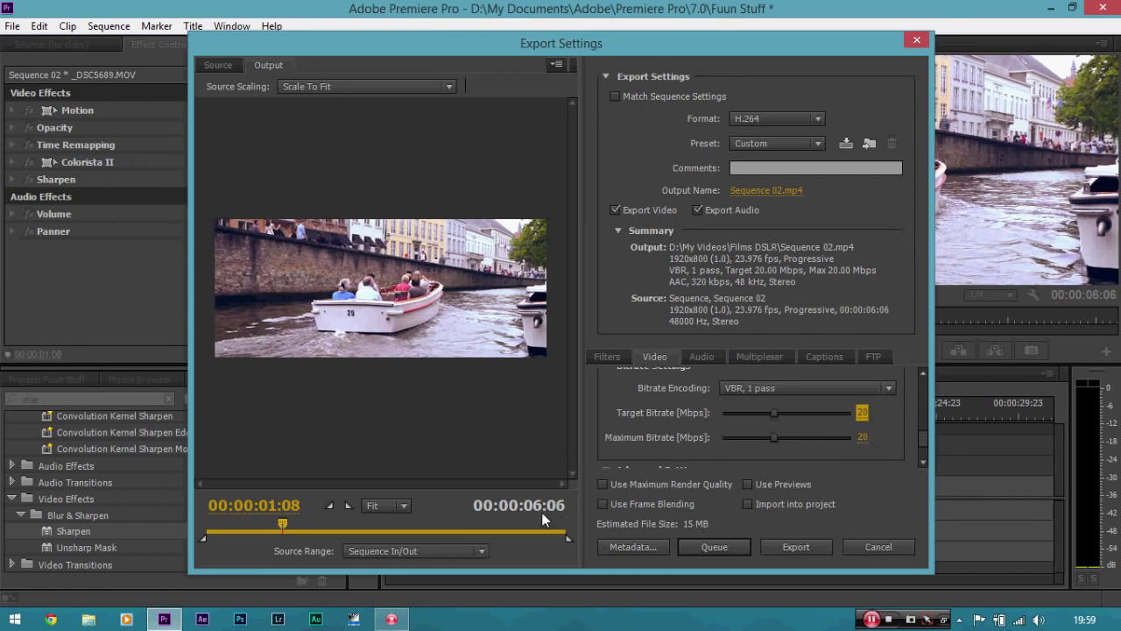
pyautogui.click(863, 413)
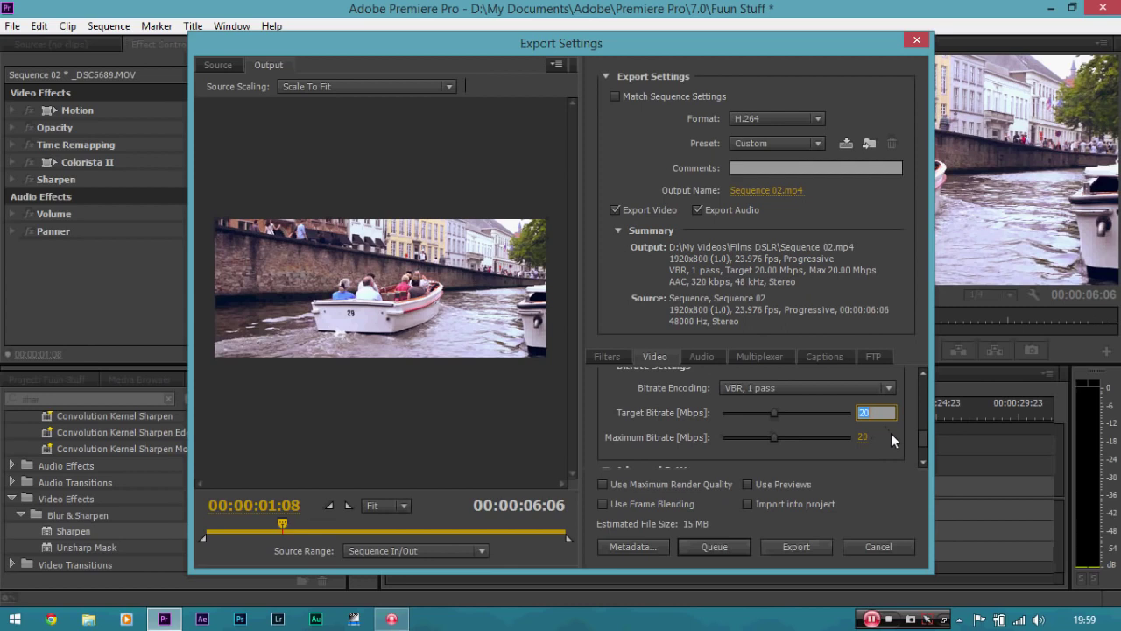
pyautogui.write('5')
pyautogui.press('Return')
pyautogui.click(863, 436)
pyautogui.write('5')
pyautogui.press('Return')
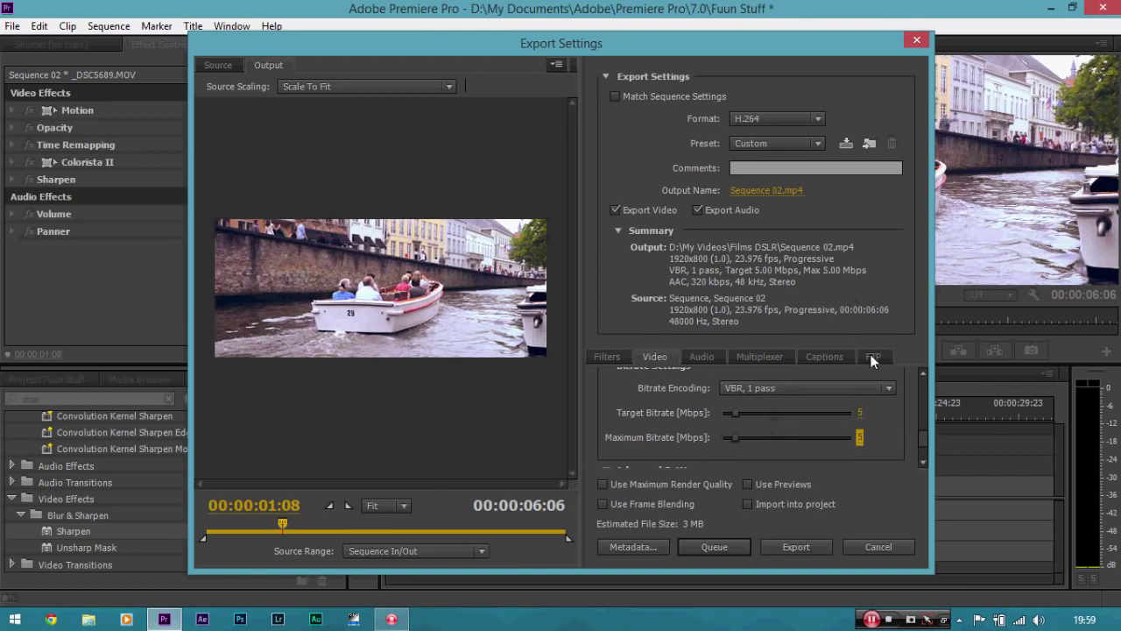